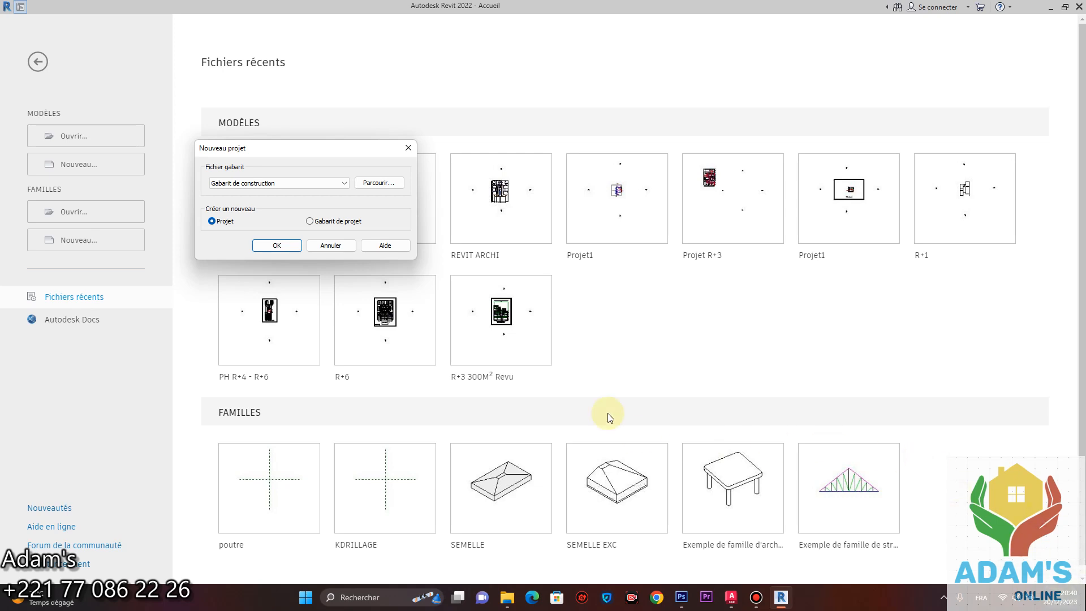
- Create a new project based on the Gabarit de plomberie template
left_click(340, 183)
left_click(271, 247)
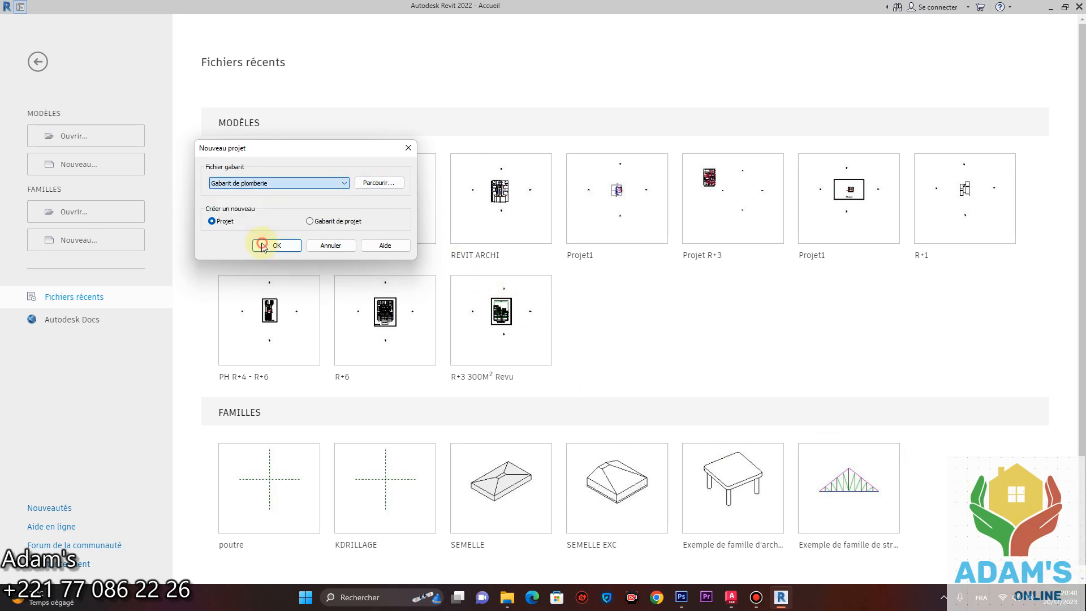
left_click(272, 248)
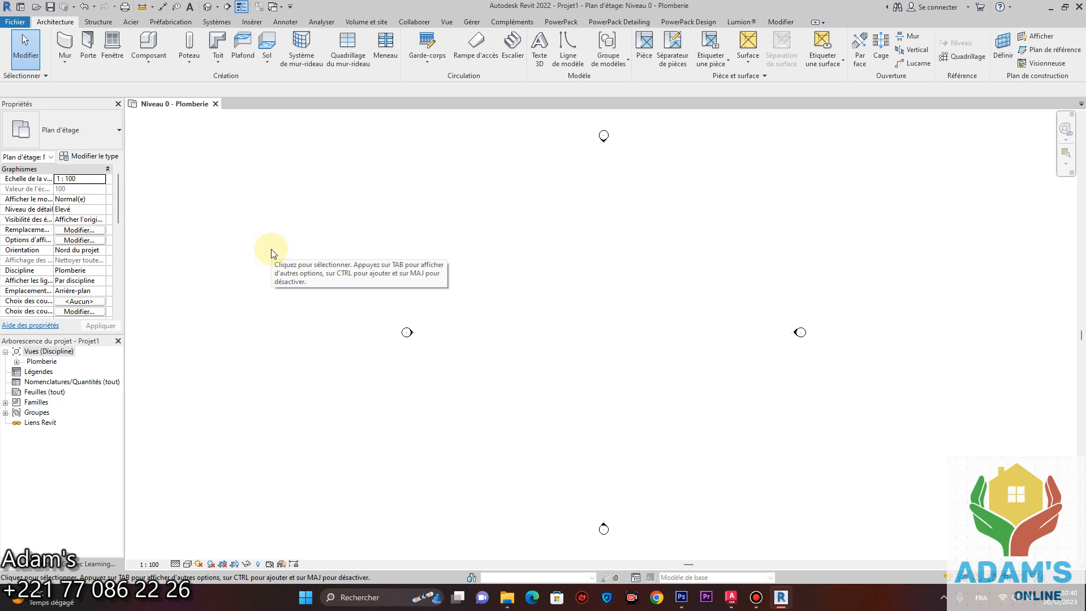
left_click(22, 23)
mouse_move(60, 194)
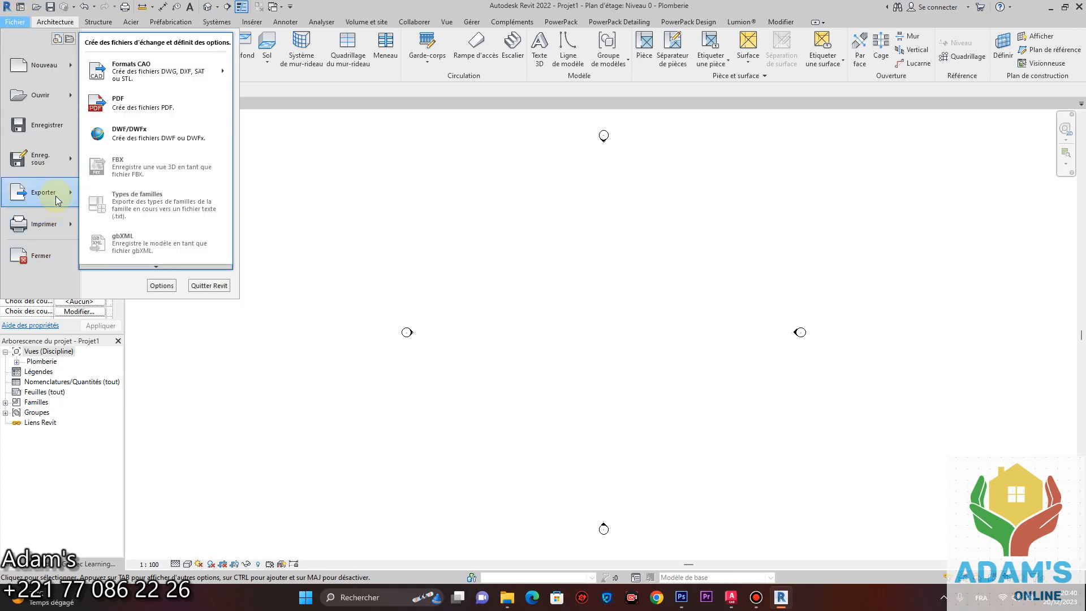
left_click(286, 198)
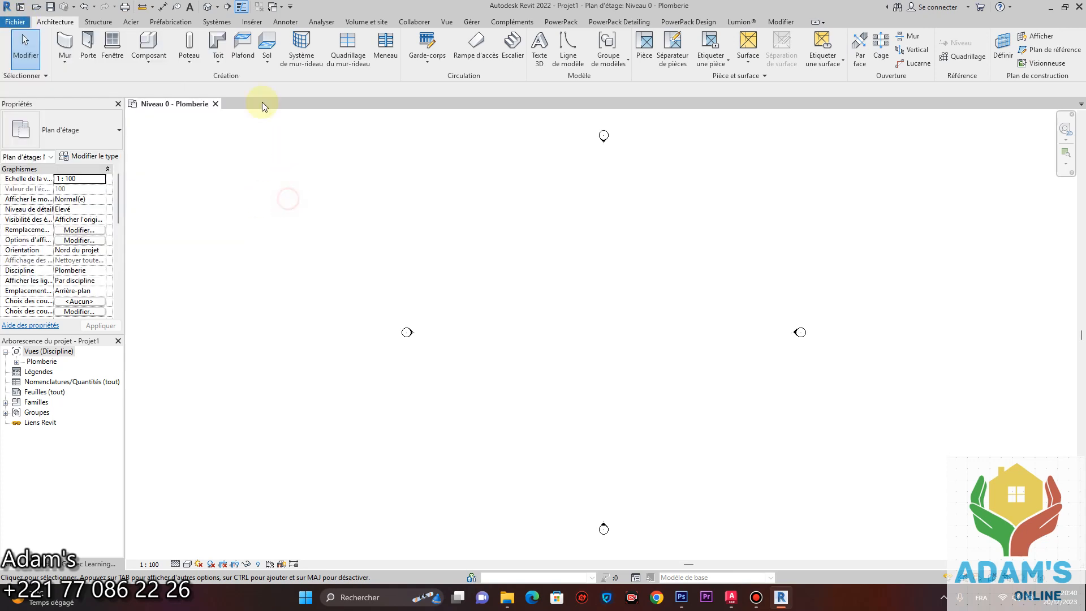
- Link the Projet1 Revit model from the show room folder on the desktop into the Niveau 0 - Plomberie plan
left_click(252, 22)
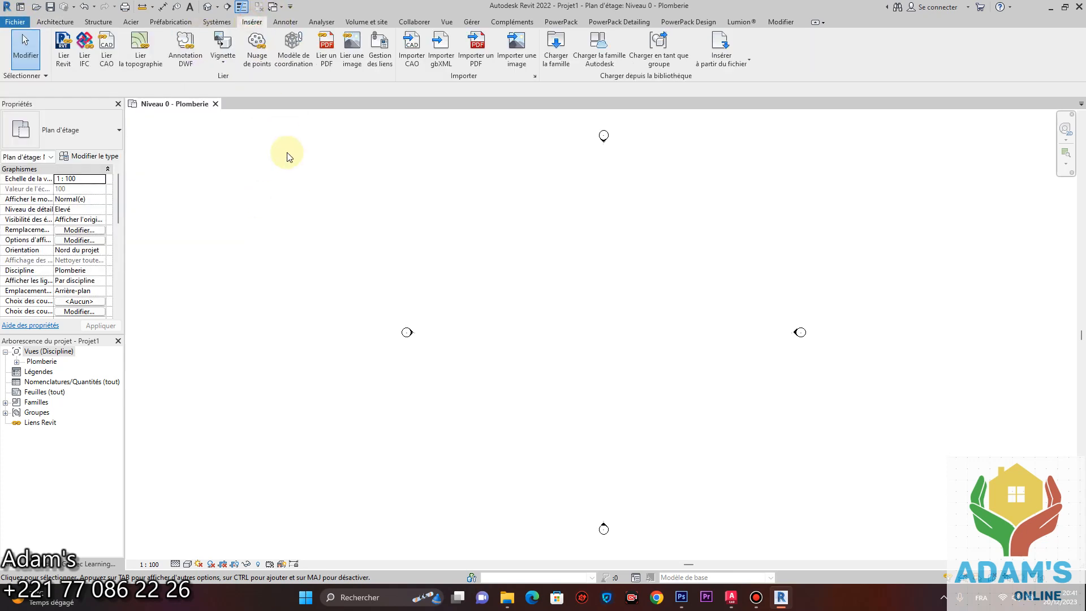
left_click(64, 63)
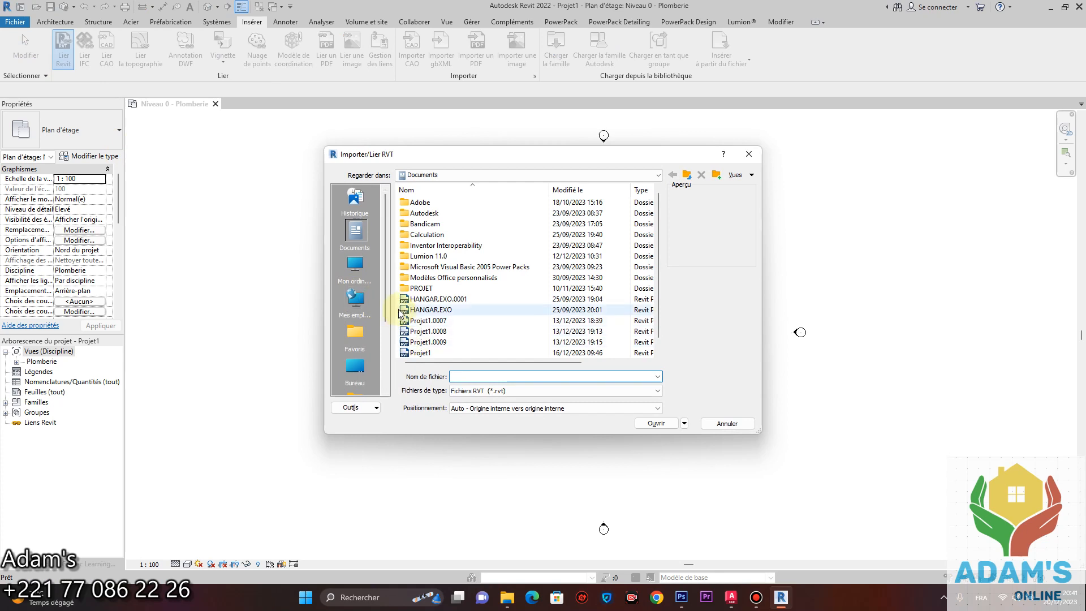
left_click(365, 369)
scroll(441, 317, "down", 10)
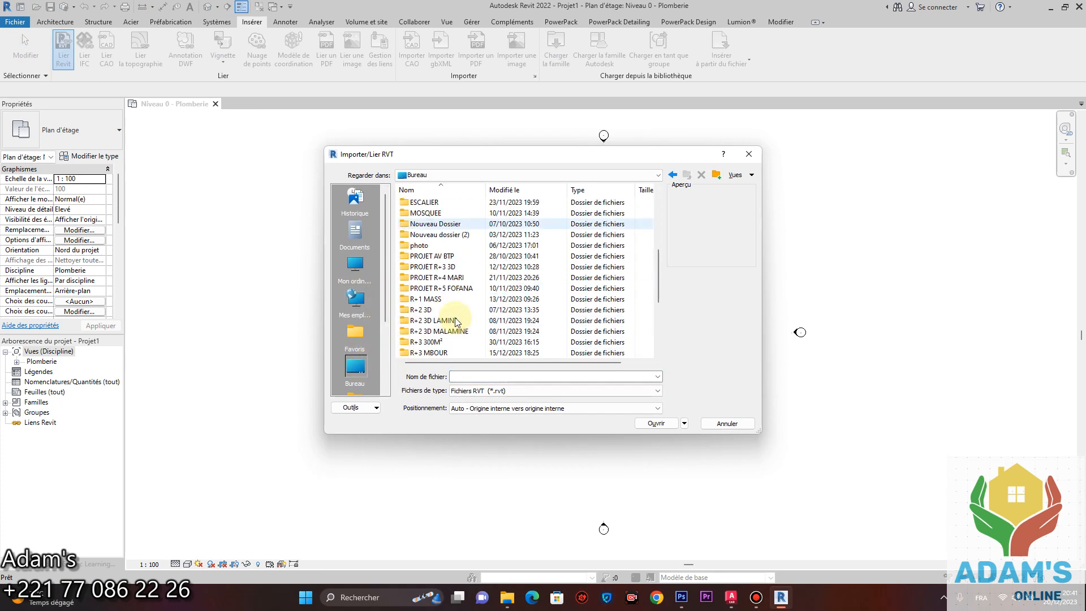
double_click(435, 332)
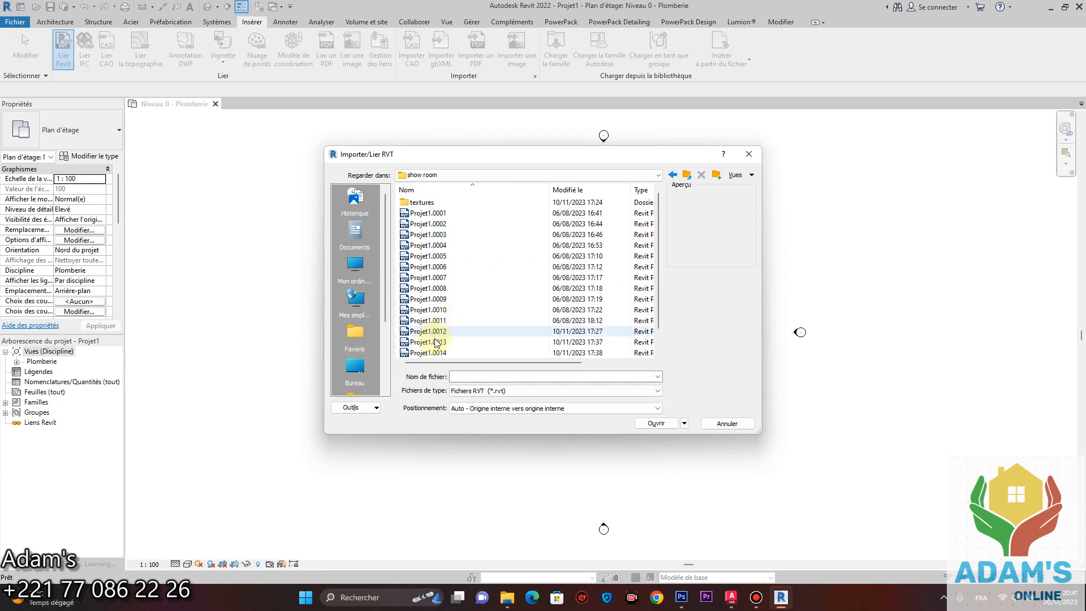
scroll(430, 340, "down", 2)
left_click(427, 342)
double_click(427, 344)
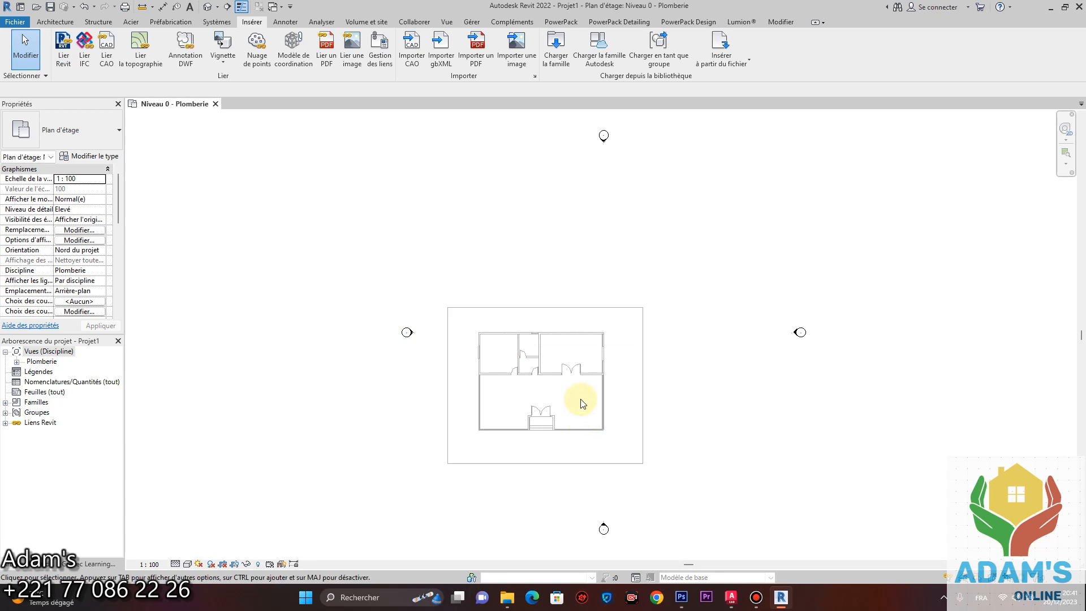
middle_click_drag(582, 403, 577, 286)
scroll(524, 260, "up", 3)
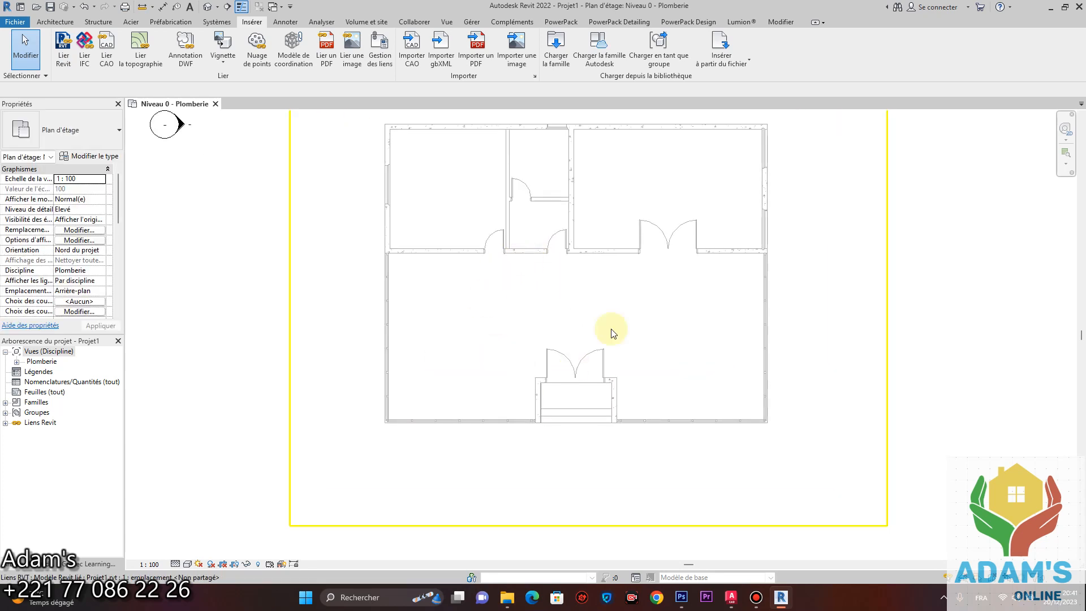
- Switch to AutoCAD to examine the showroom floor plan and its sanitary rooms in SHOW ROOM.dwg, and return to Revit
mouse_move(732, 600)
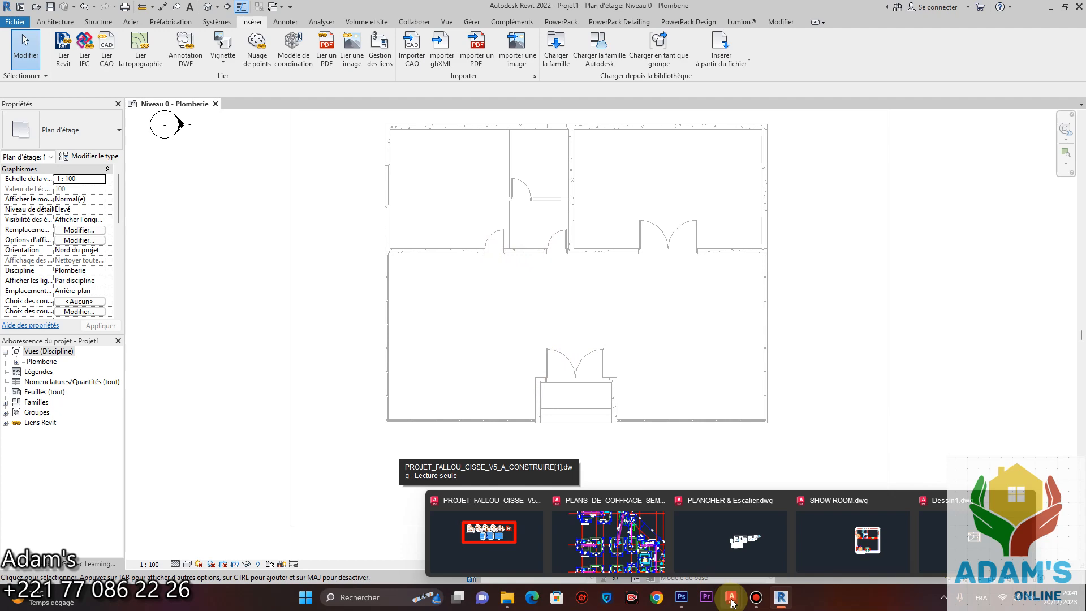
left_click(882, 527)
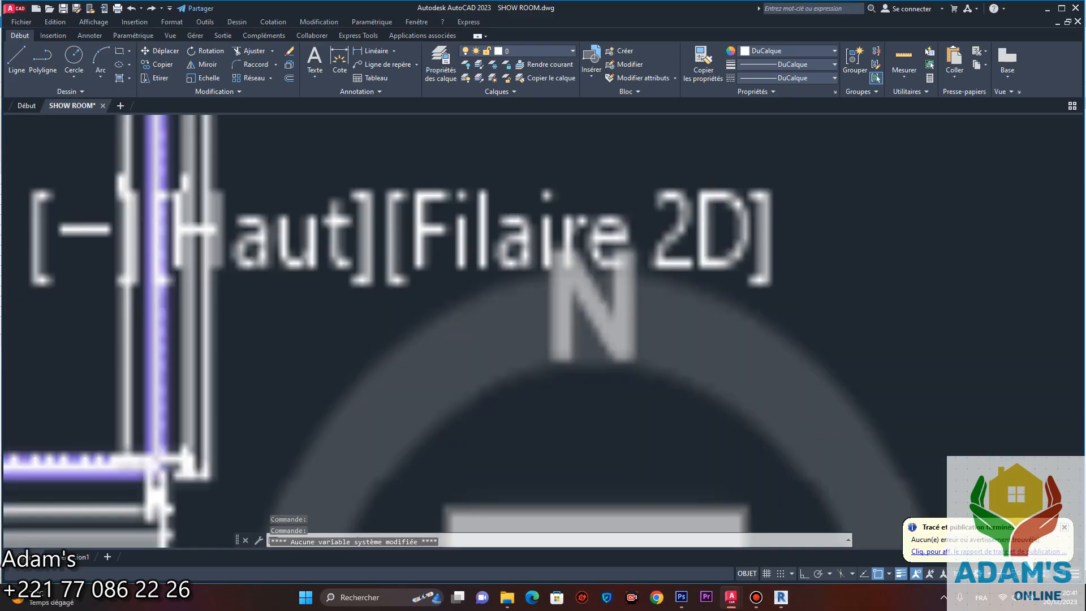
scroll(465, 316, "up", 10)
middle_click_drag(417, 289, 515, 393)
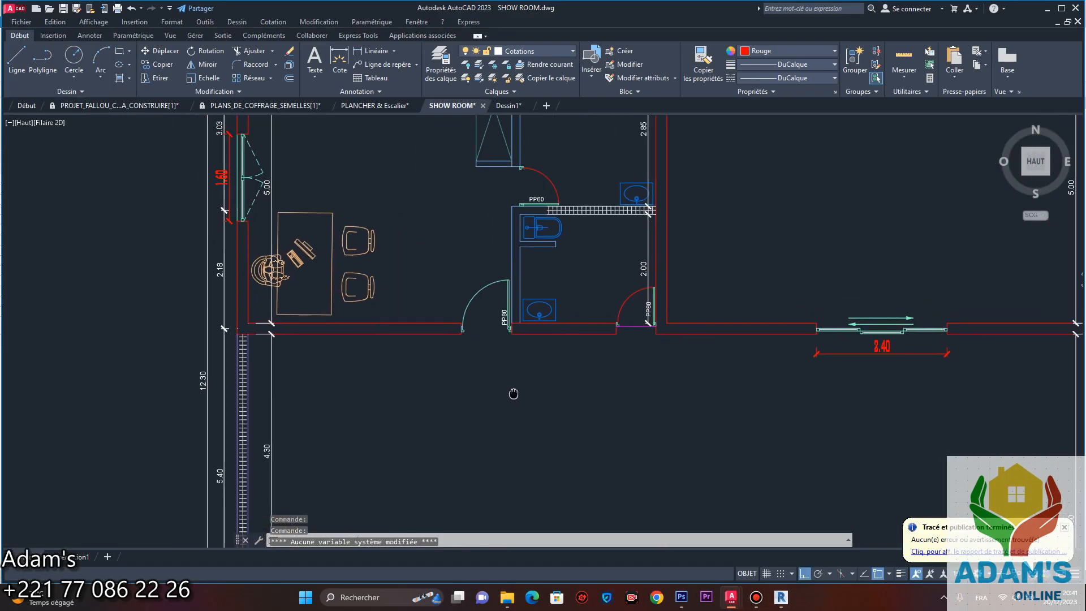
scroll(379, 340, "down", 2)
scroll(380, 341, "down", 3)
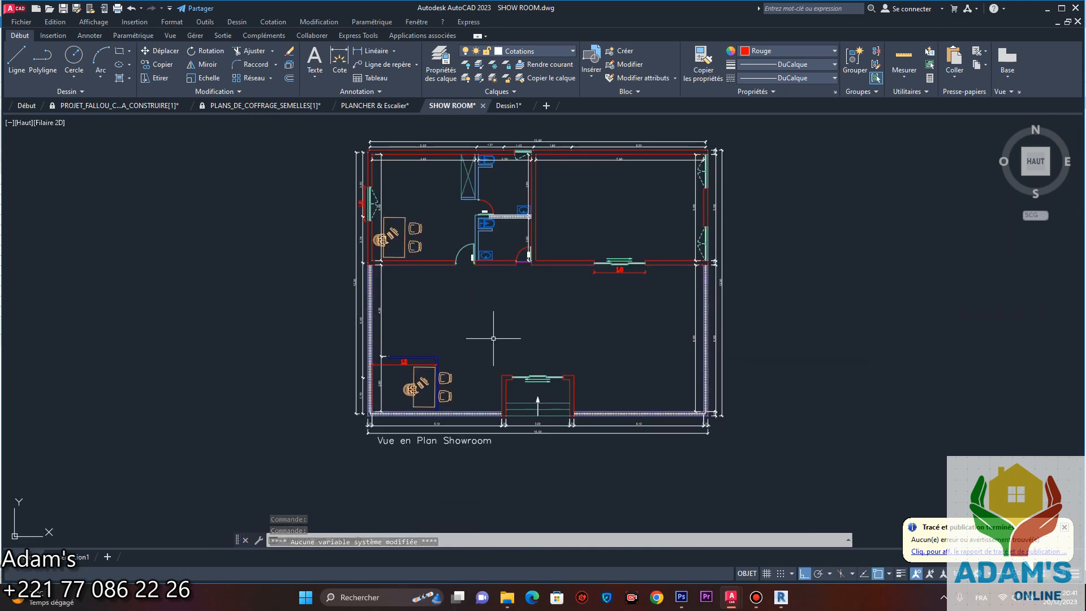
scroll(539, 206, "up", 4)
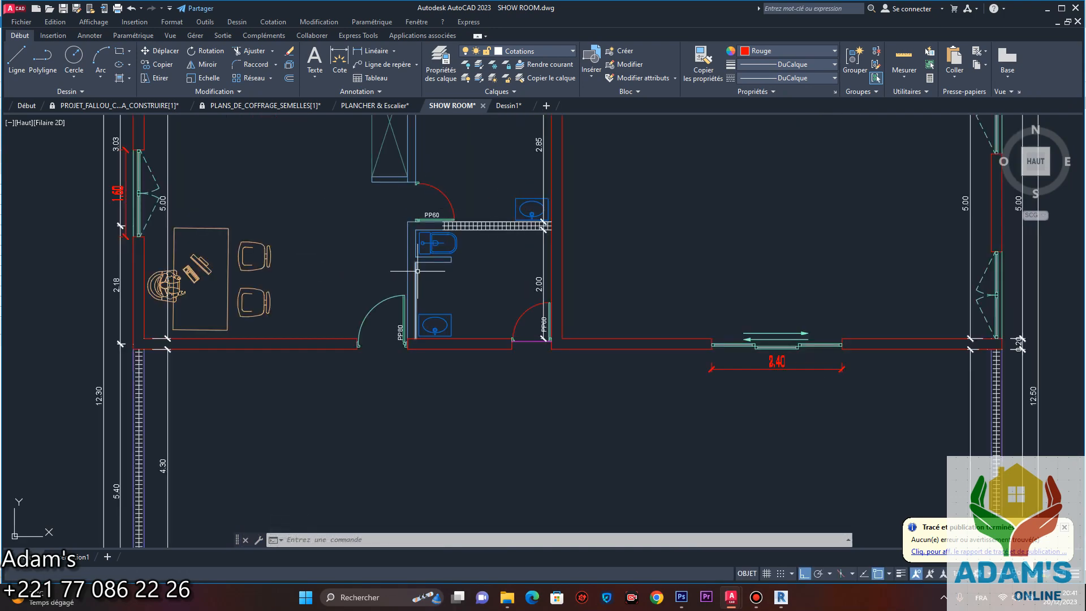
scroll(471, 264, "down", 2)
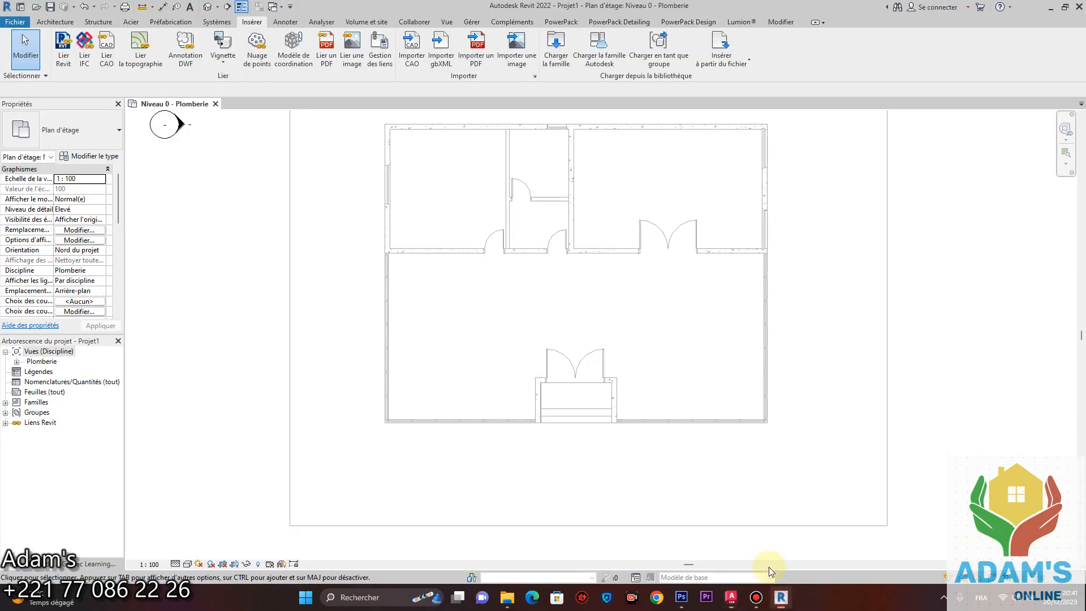
left_click(769, 566)
scroll(599, 341, "down", 4)
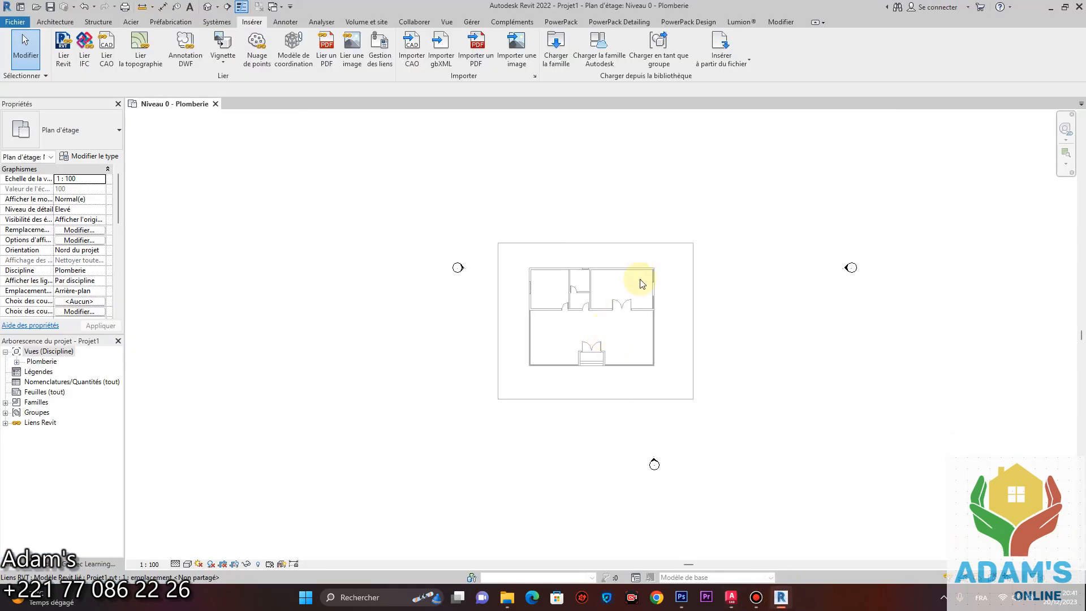
scroll(656, 280, "down", 2)
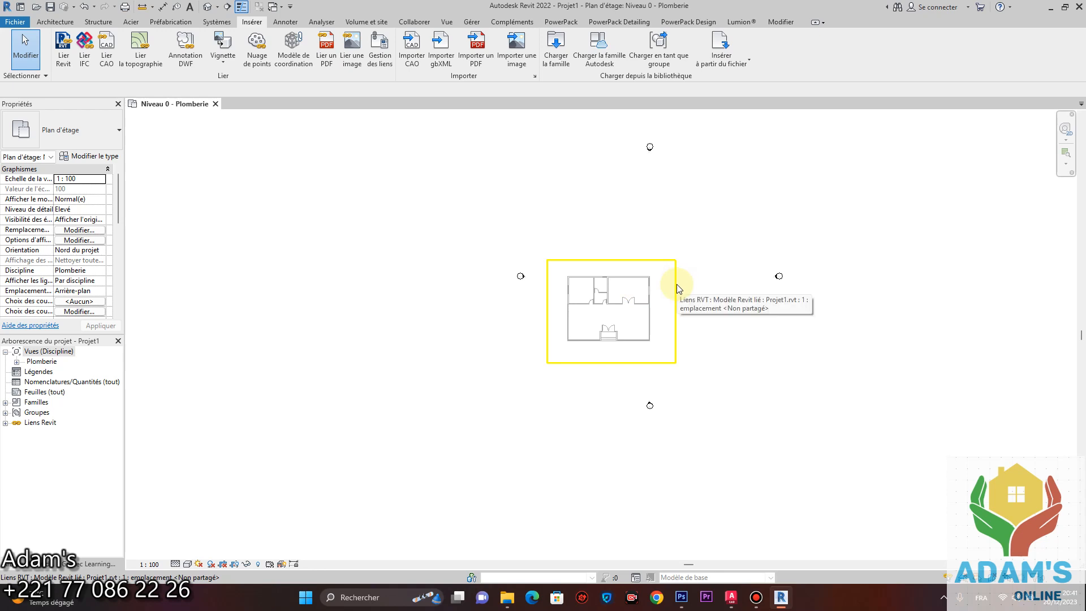
left_click(637, 320)
scroll(606, 298, "up", 3)
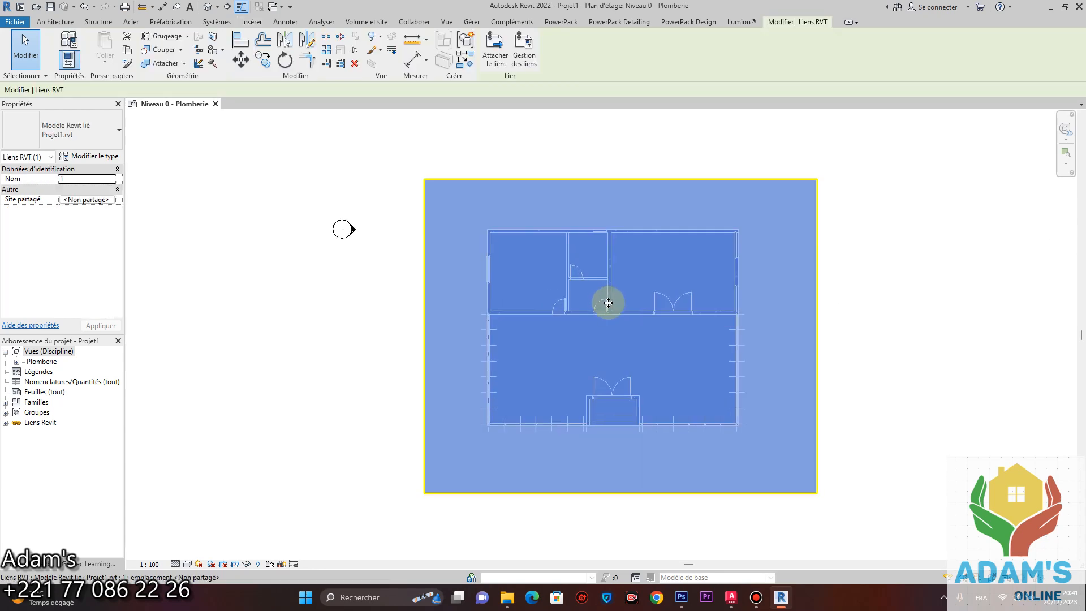
left_click(355, 54)
scroll(674, 331, "down", 3)
left_click(790, 333)
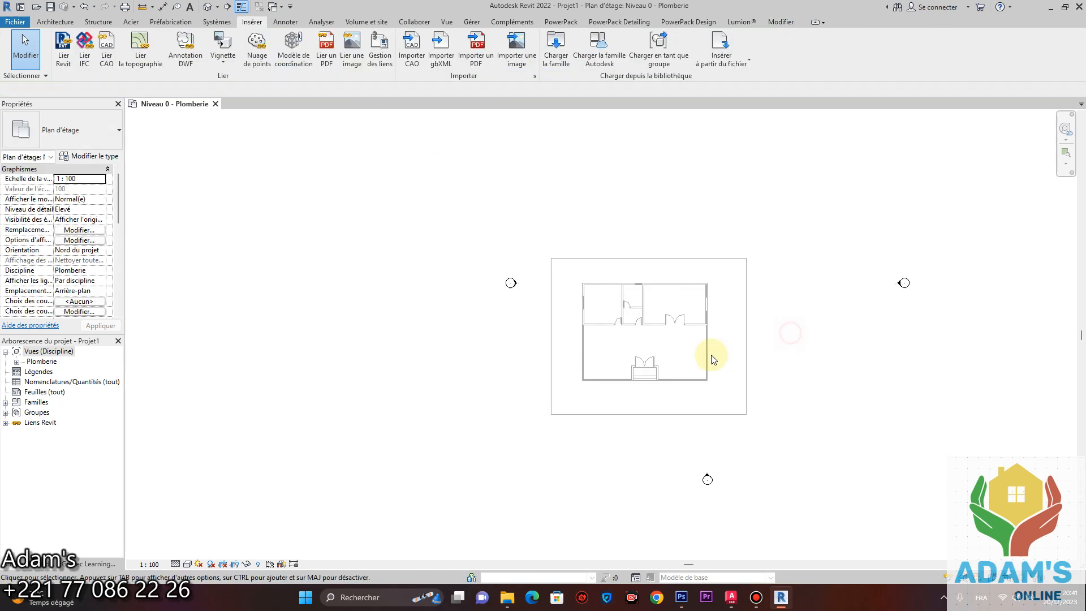
scroll(675, 352, "up", 3)
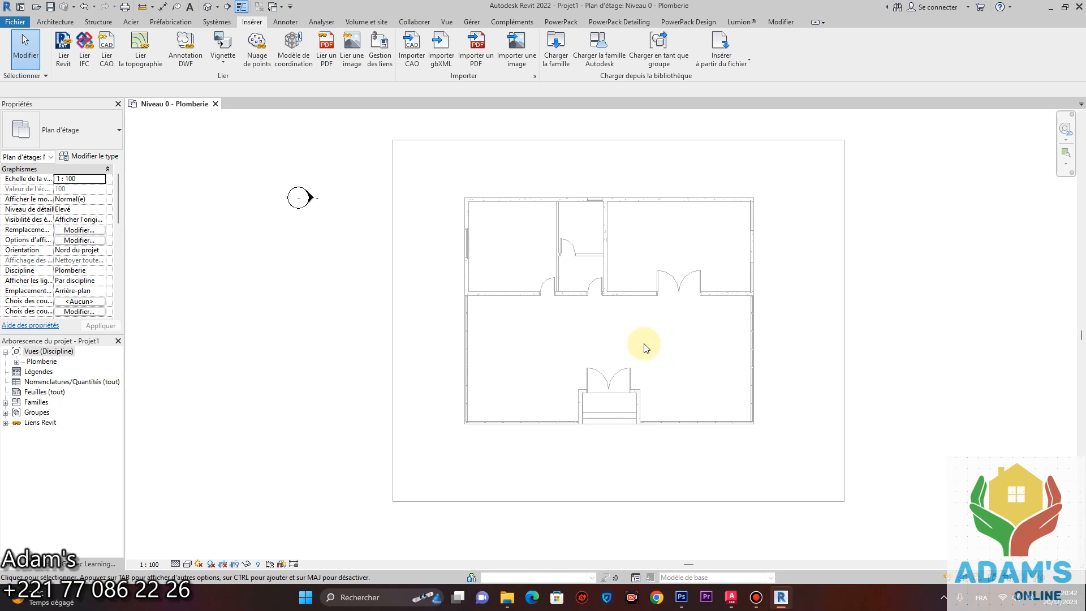
scroll(539, 213, "up", 3)
left_click(555, 187)
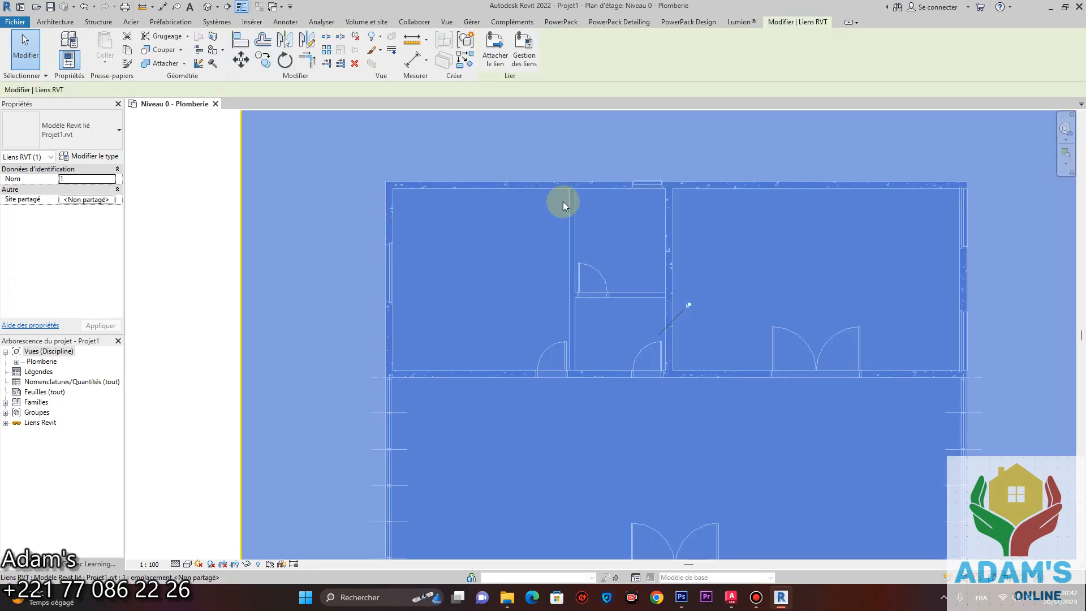
scroll(501, 306, "down", 3)
left_click(361, 325)
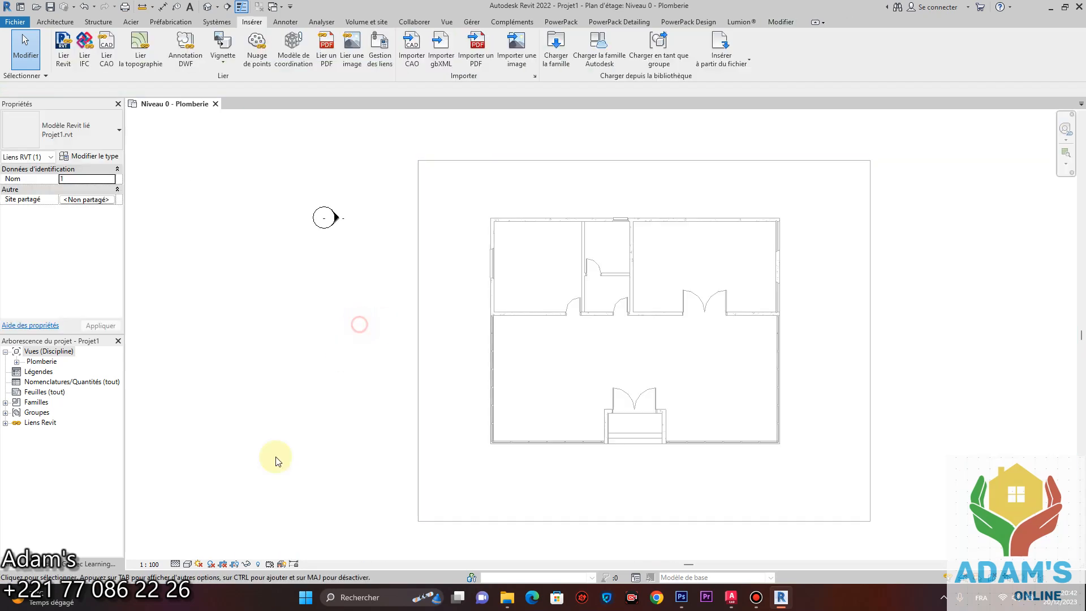
- Set the plan view's detail level to Elevé and its visual style to Image filaire
left_click(175, 563)
left_click(186, 552)
scroll(560, 298, "up", 1)
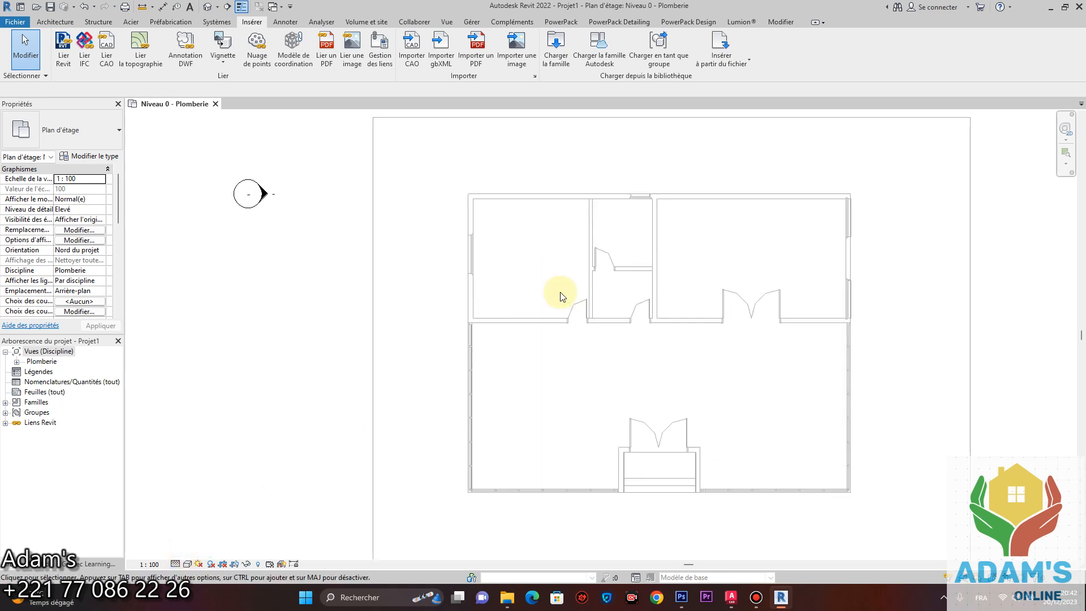
left_click(189, 565)
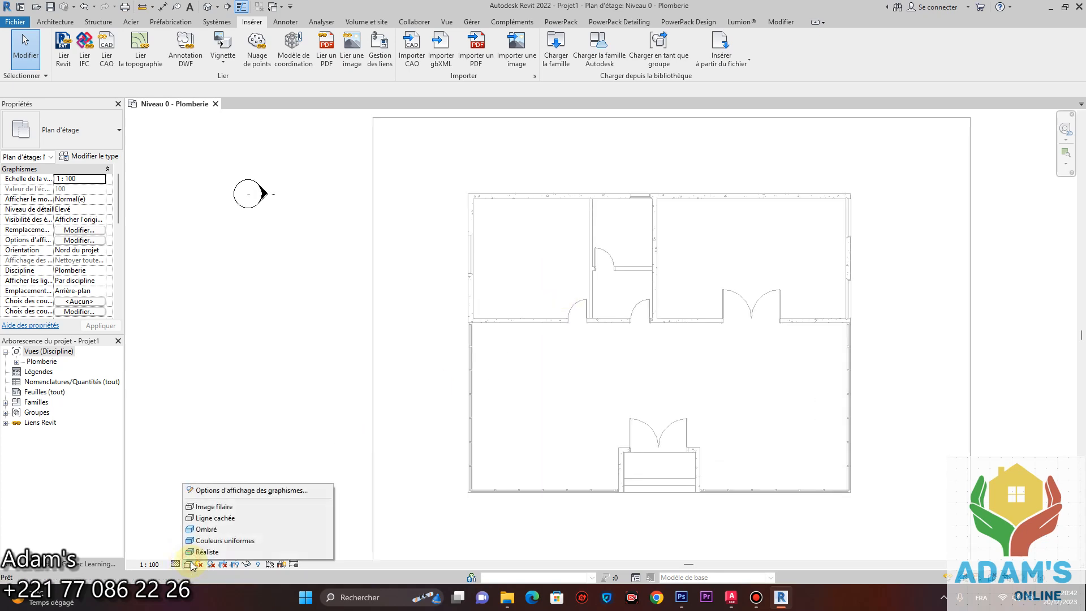
left_click(241, 508)
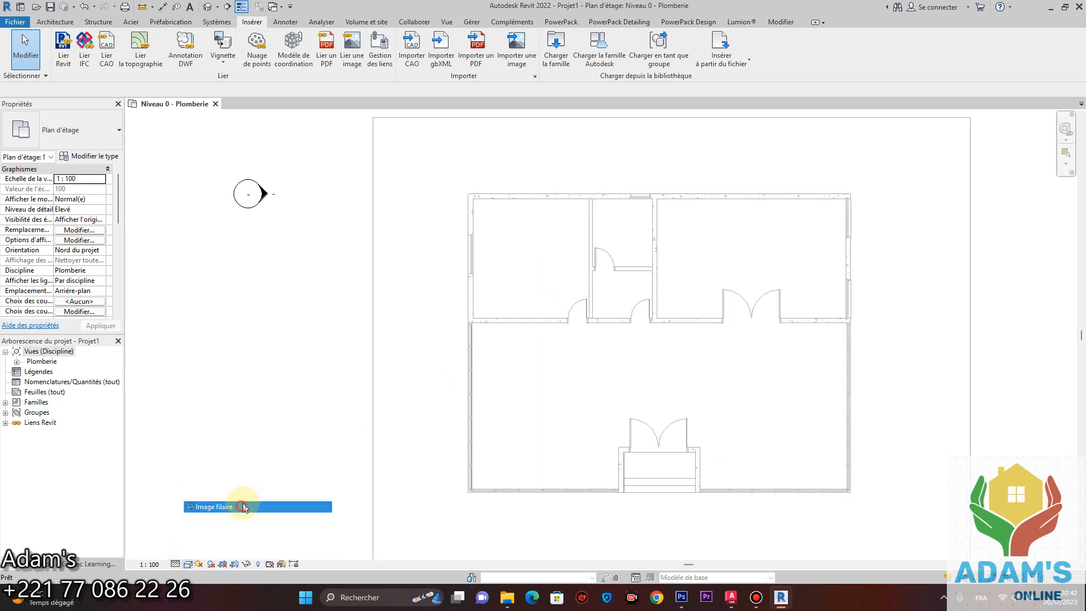
scroll(611, 204, "up", 2)
scroll(611, 205, "down", 5)
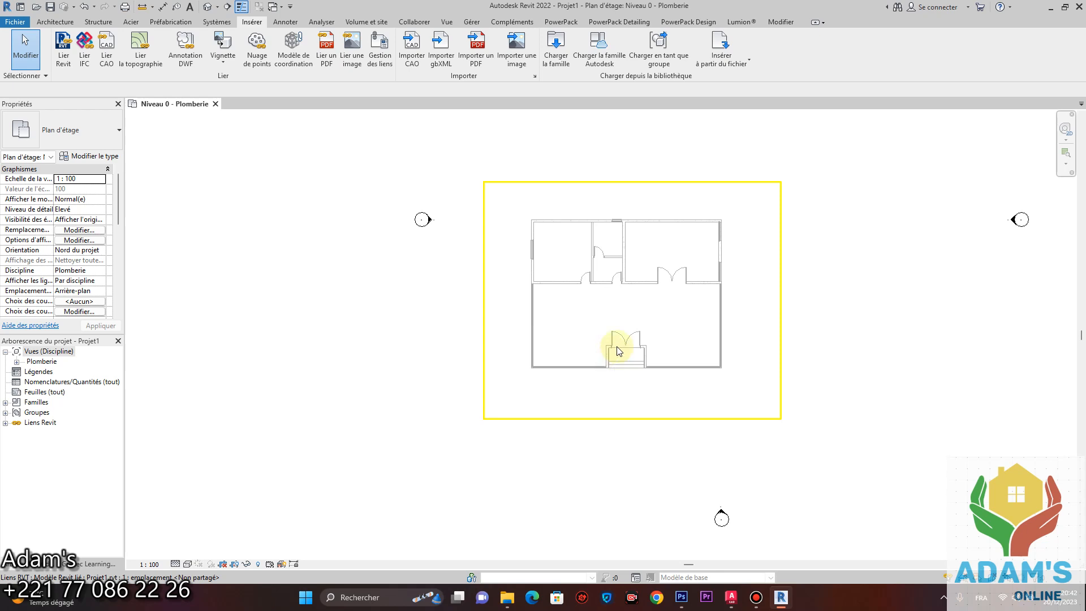
- Set the underlay line weight (Epaisseur) to 4 in the project's Demi-teinte / Niveau en fond de plan settings
left_click(614, 347)
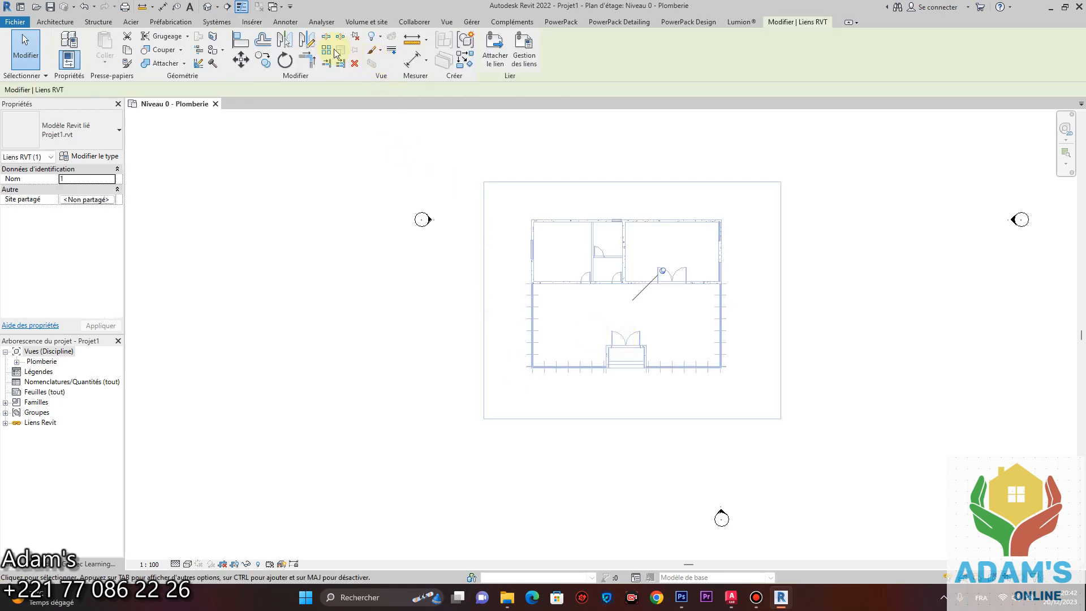
scroll(582, 254, "up", 4)
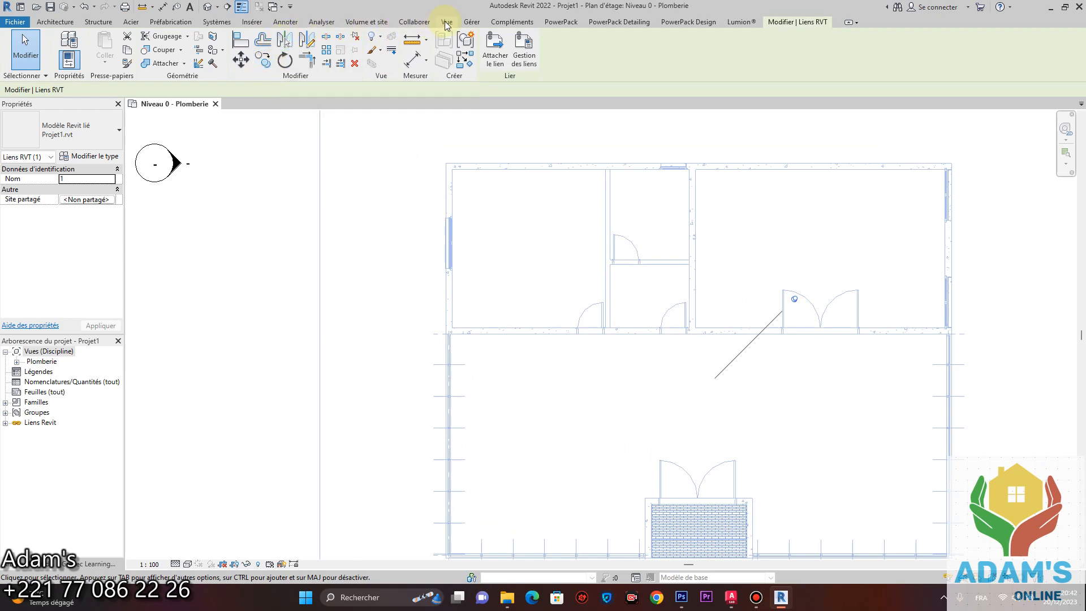
left_click(471, 22)
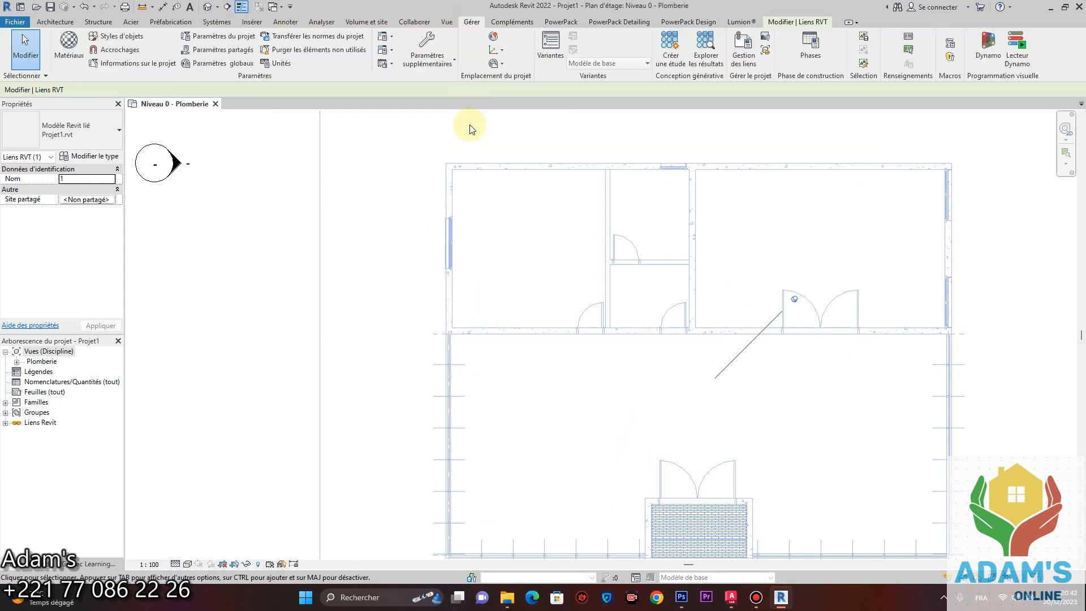
left_click(428, 62)
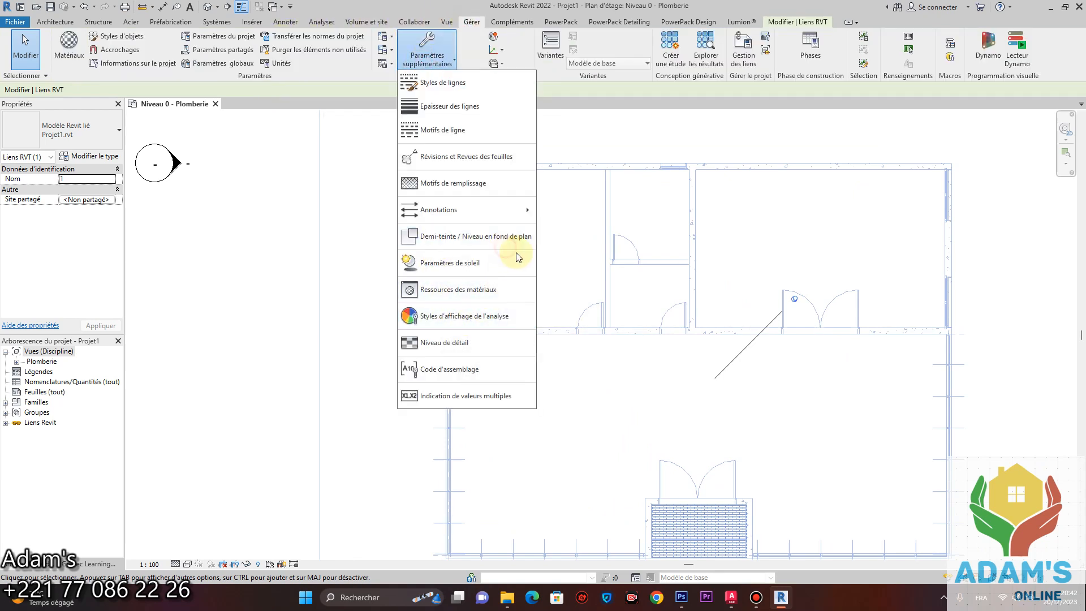
left_click(497, 236)
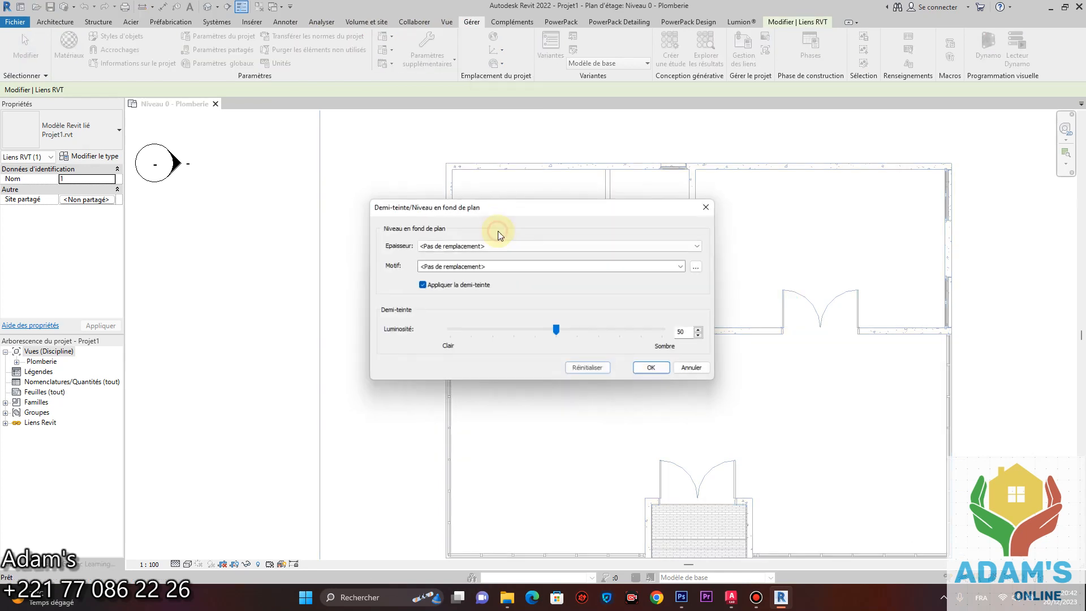
left_click(554, 246)
left_click(451, 263)
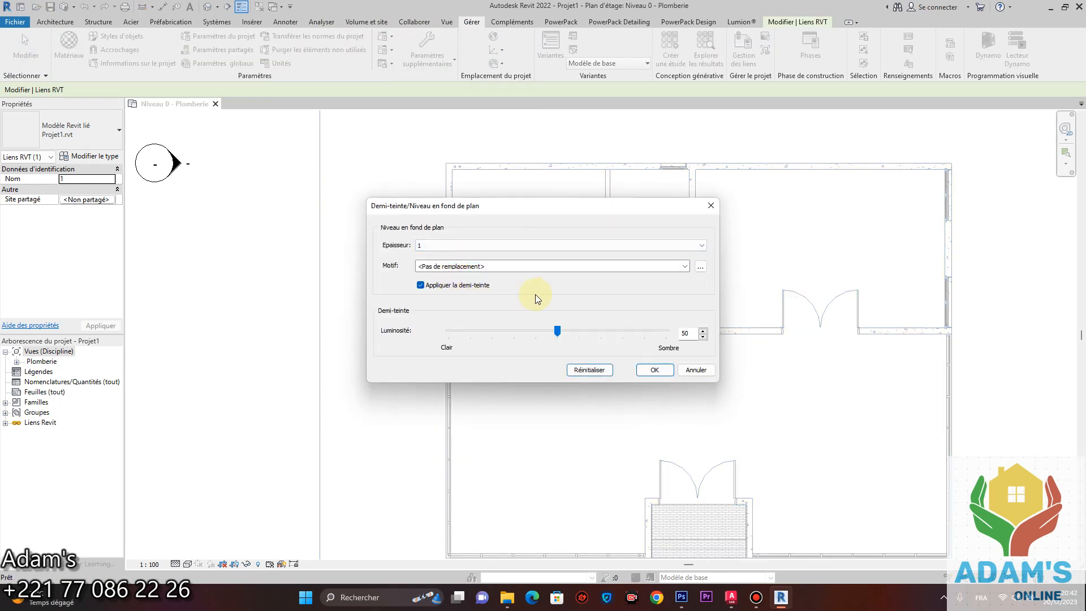
left_click(549, 245)
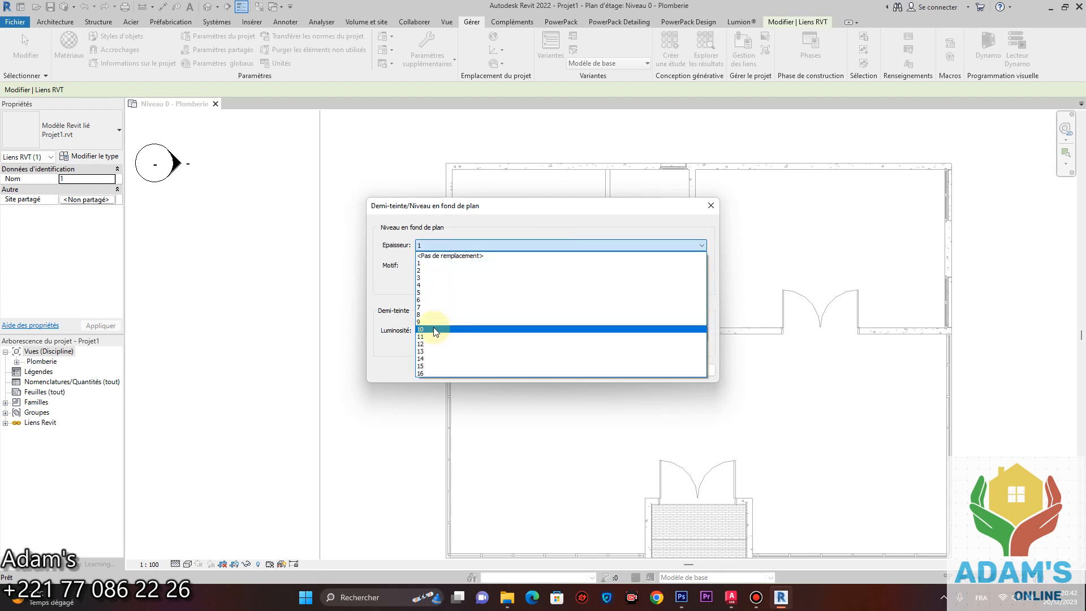
left_click(433, 285)
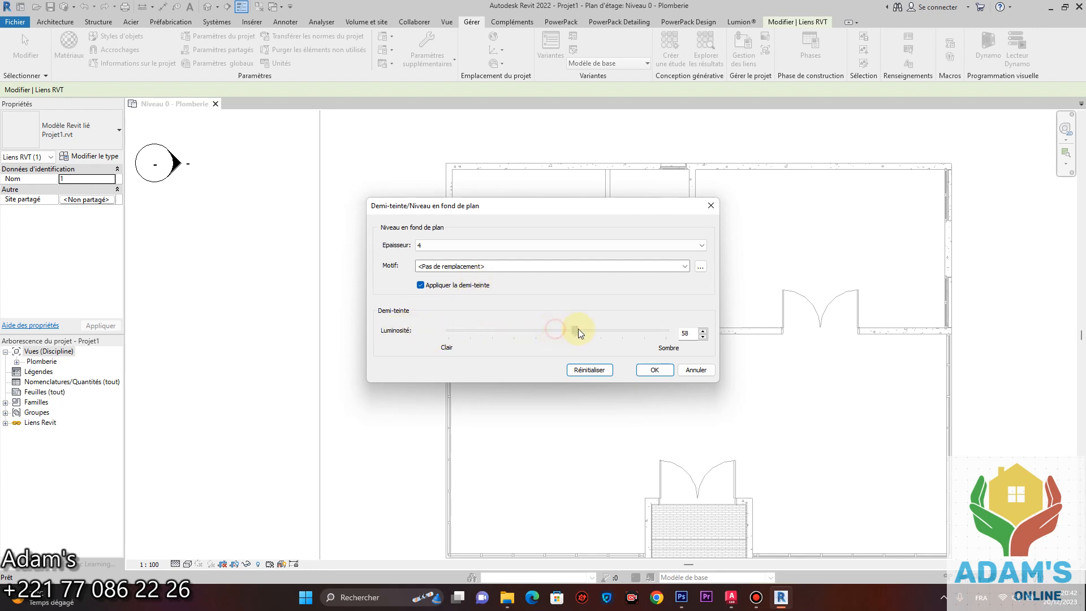
- Darken the half-tone brightness (Luminosité) to 92 in the Demi-teinte / Niveau en fond de plan settings and apply it
left_click_drag(580, 333, 634, 334)
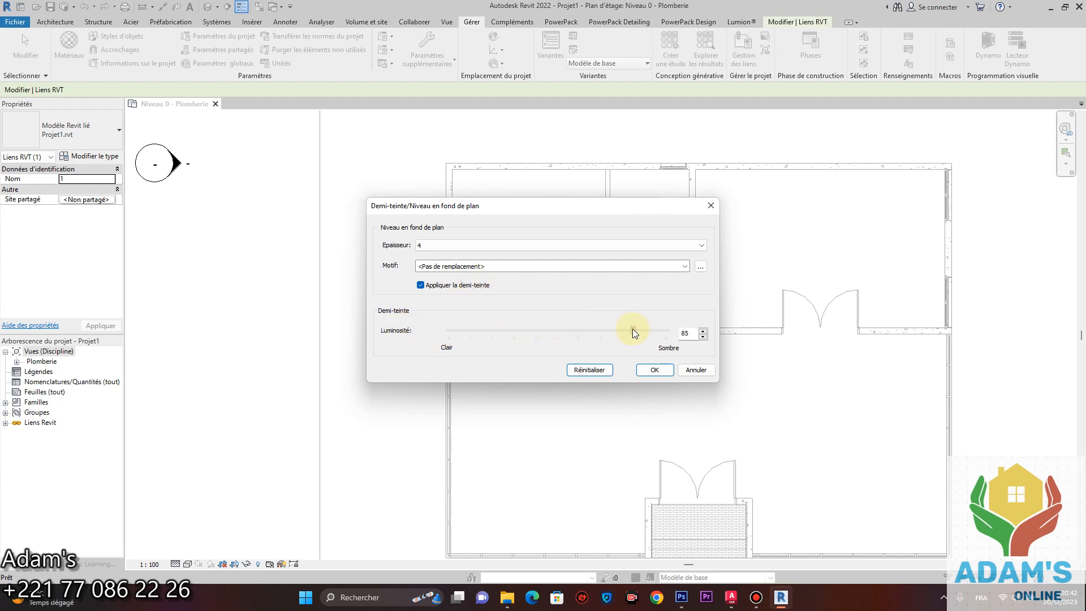
left_click(655, 370)
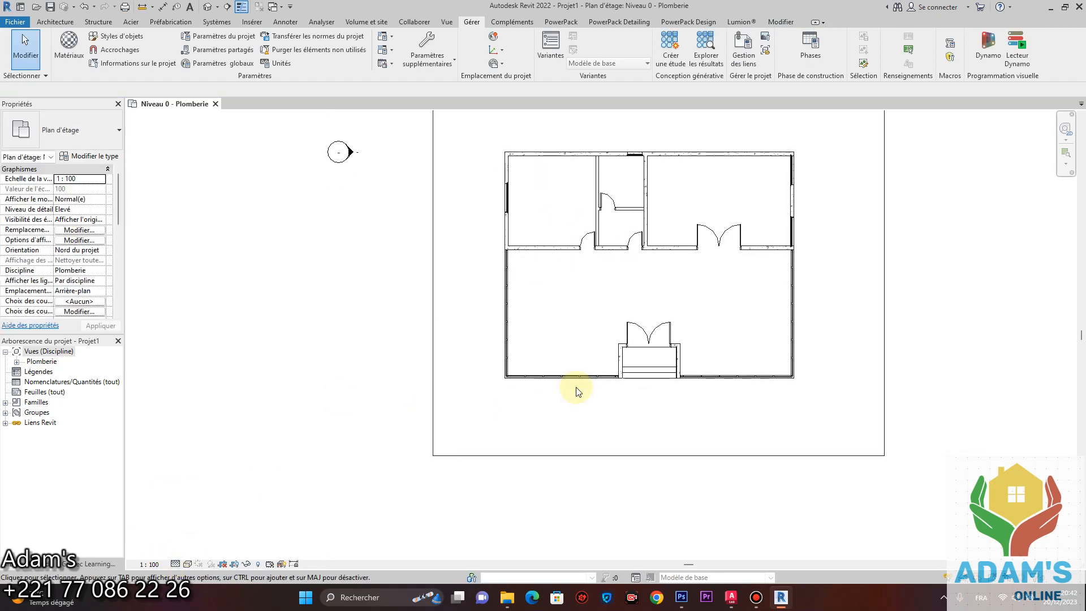
scroll(589, 384, "up", 4)
middle_click_drag(590, 209, 626, 575)
middle_click_drag(589, 276, 568, 171)
- Turn off thin-line display so the linked model's real line weights show in the plan, and inspect the rooms and walls
left_click(241, 6)
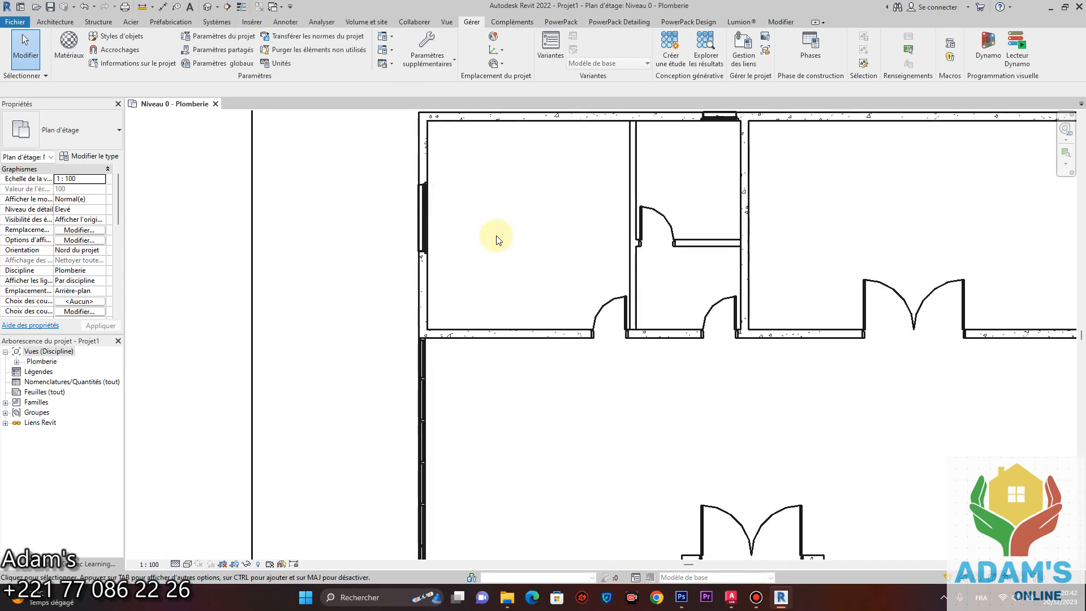
scroll(516, 244, "down", 2)
scroll(679, 170, "up", 3)
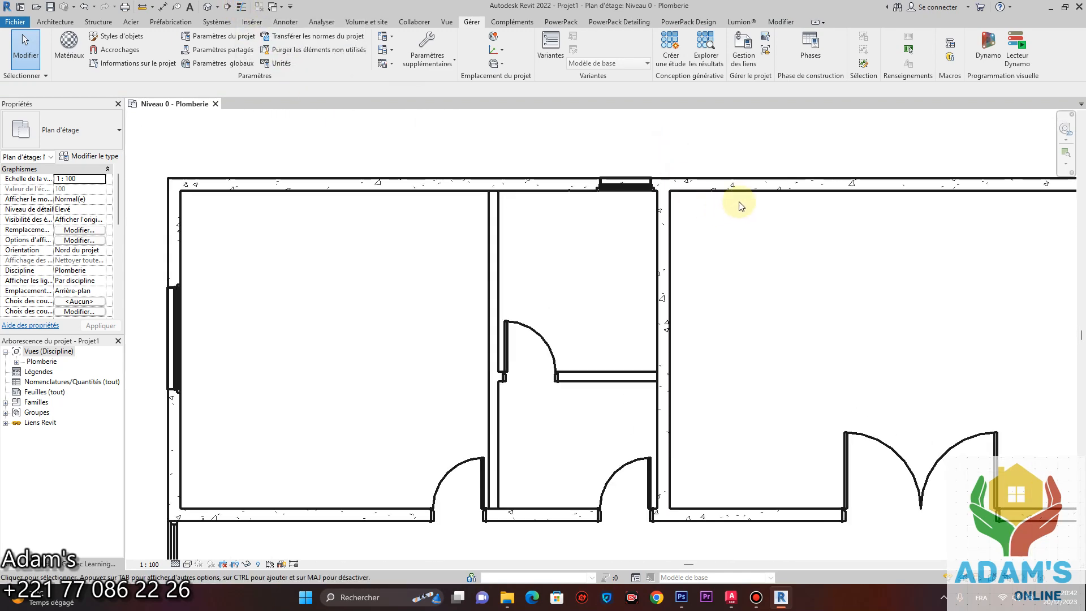
scroll(732, 205, "down", 4)
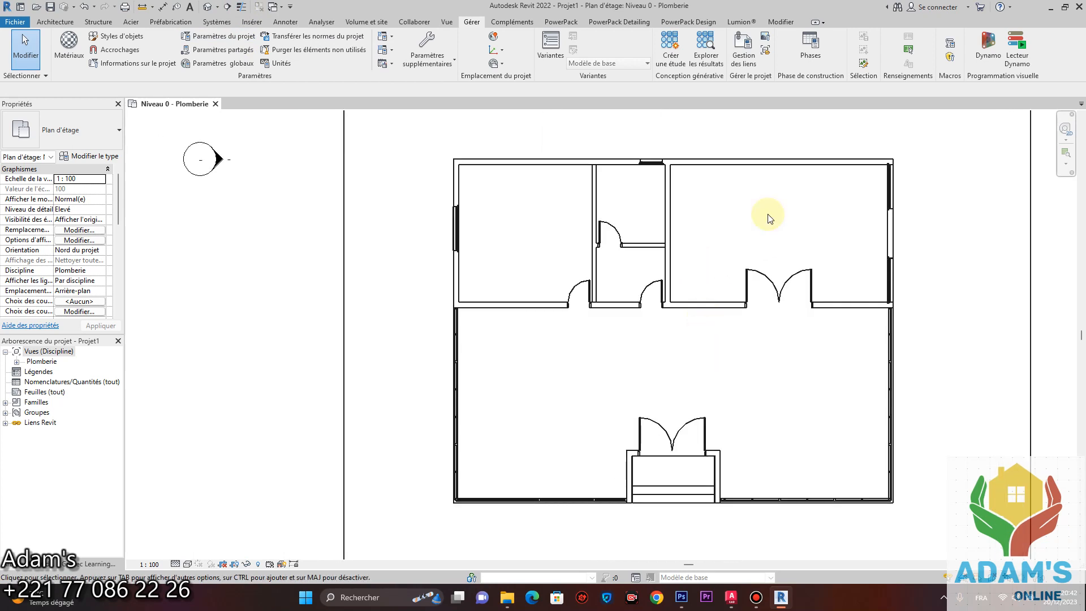
scroll(709, 289, "down", 2)
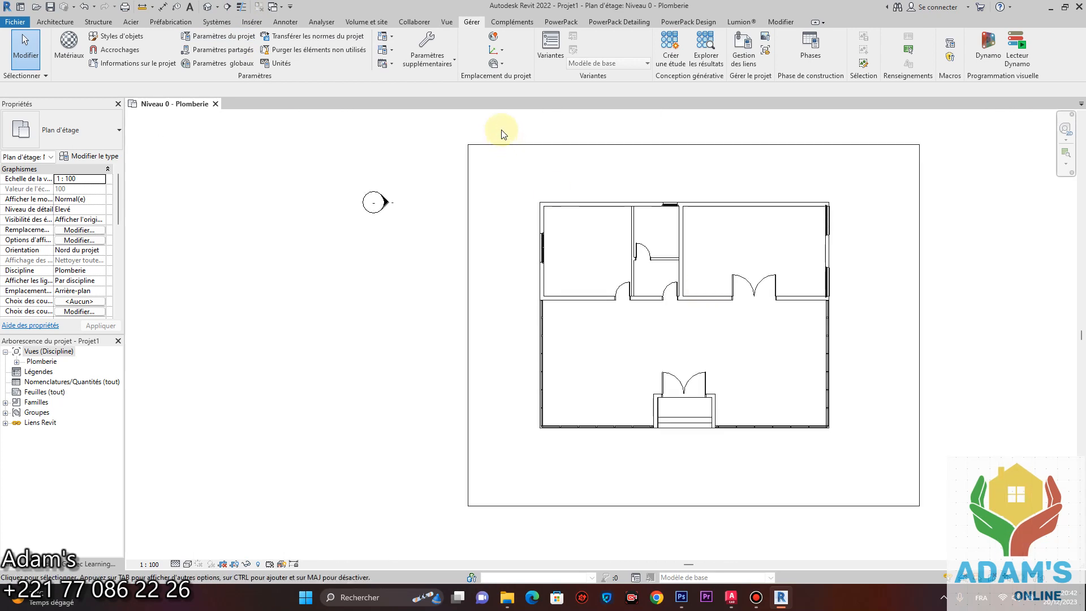
- Set the underlay line weight (Epaisseur) to 1 in the Demi-teinte / Niveau en fond de plan settings and check the plan
left_click(439, 60)
left_click(784, 146)
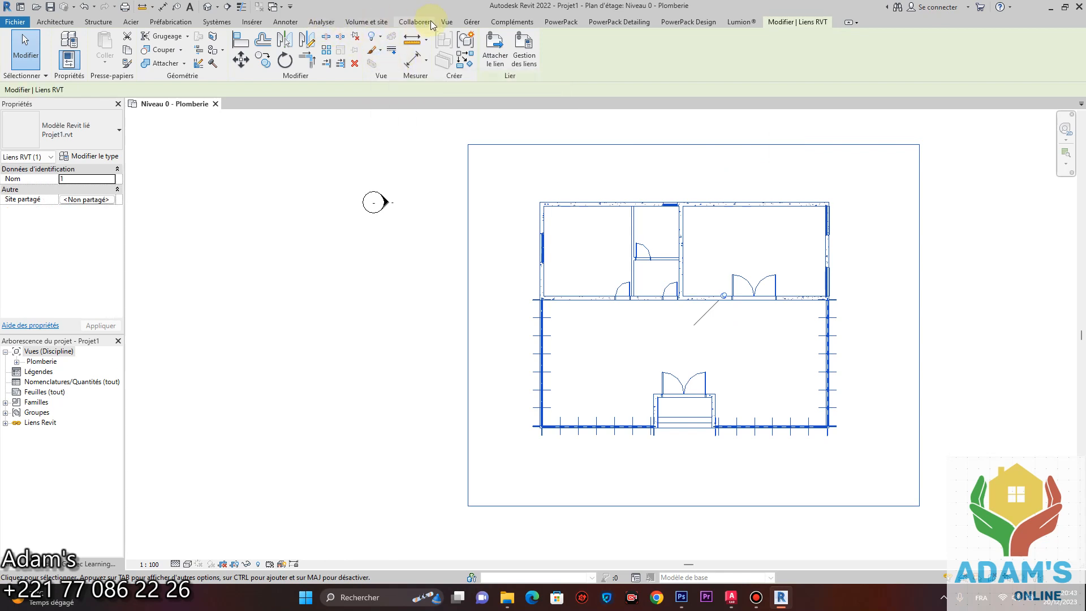
left_click(473, 22)
left_click(428, 57)
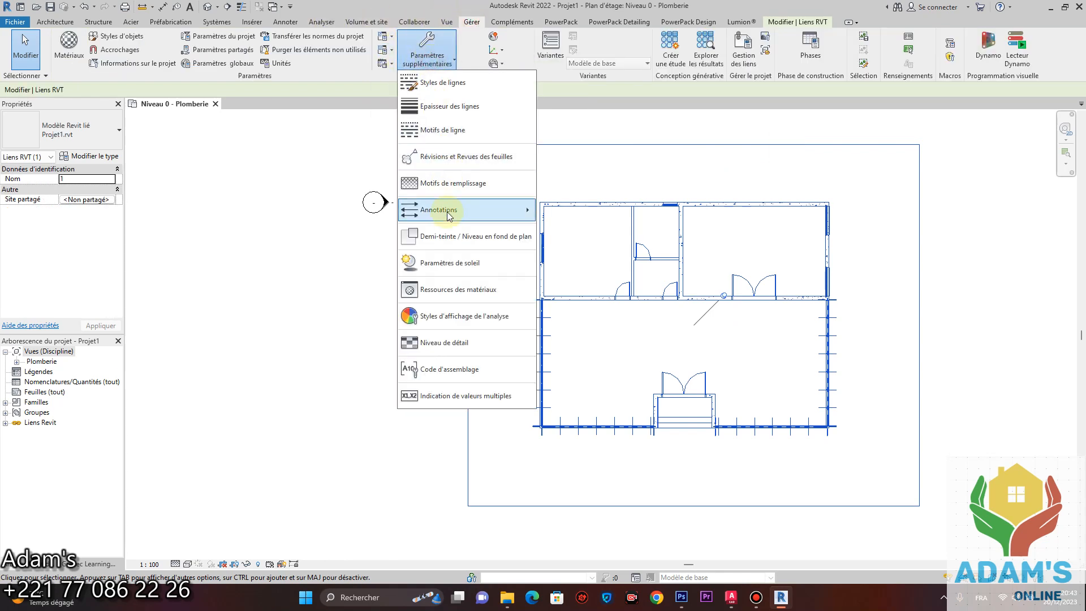
left_click(450, 236)
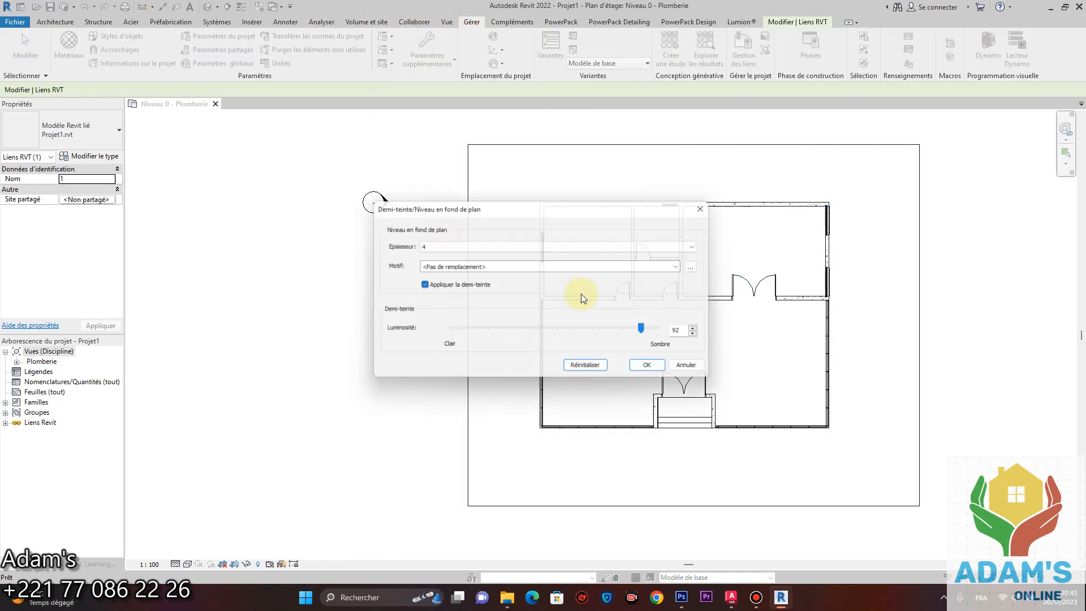
left_click(498, 246)
left_click(445, 253)
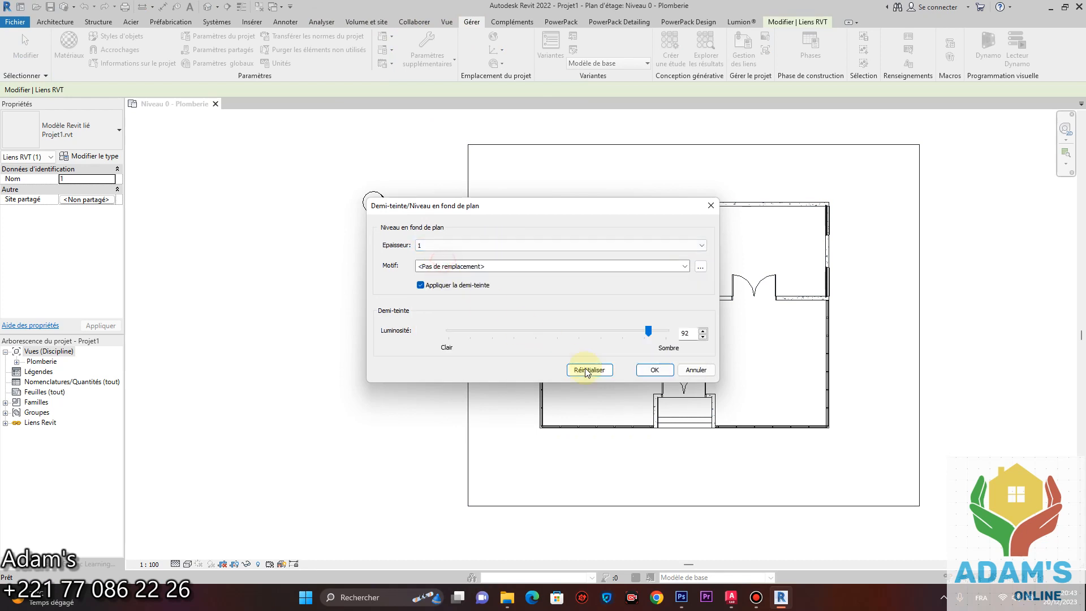
left_click(651, 370)
scroll(645, 223, "up", 3)
left_click(654, 225)
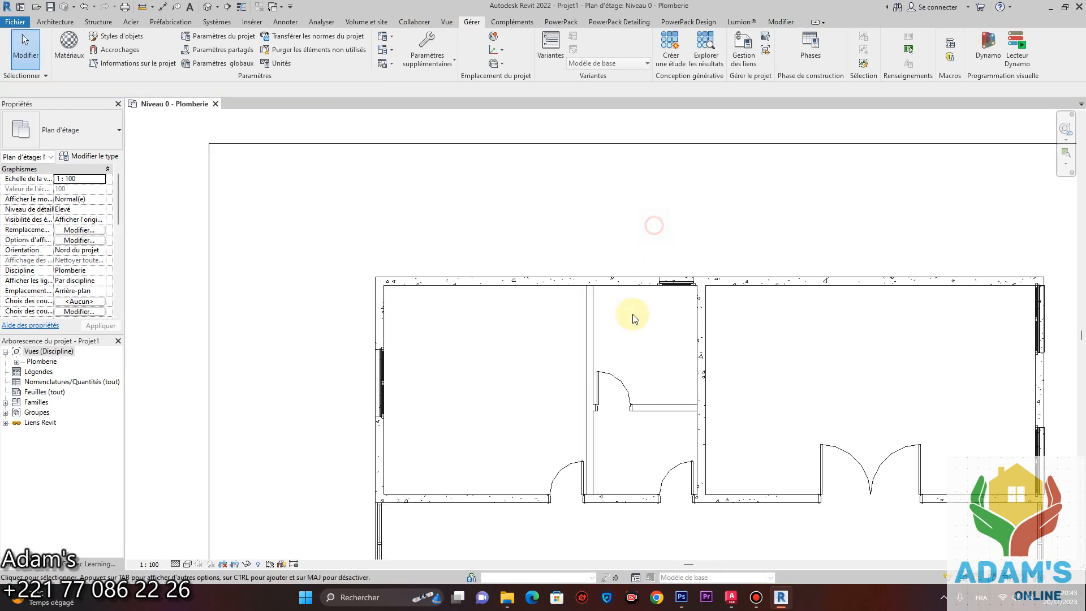
middle_click_drag(633, 318, 623, 283)
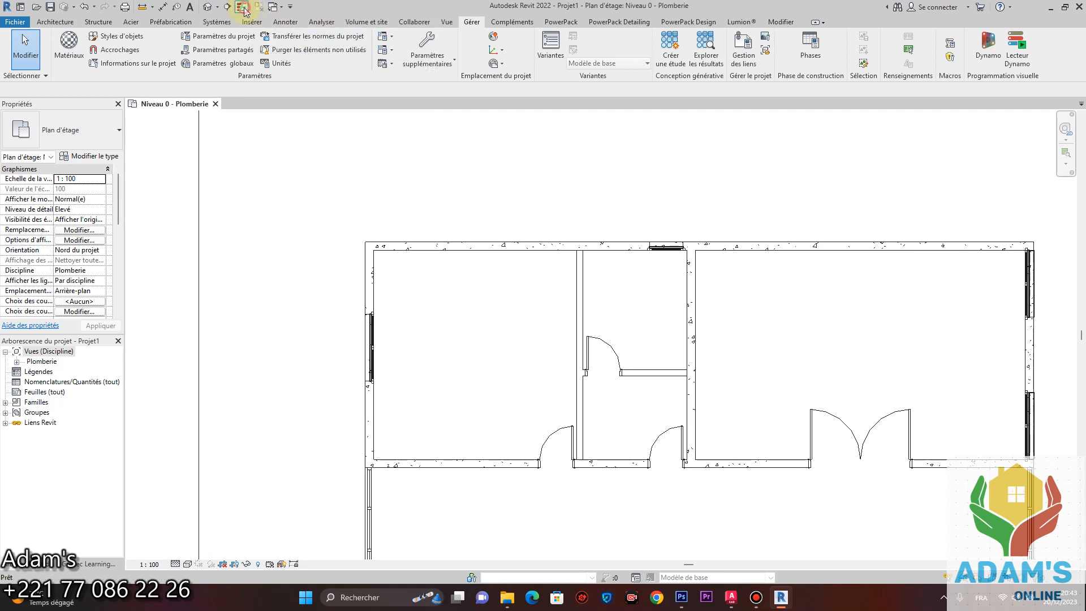
scroll(473, 170, "down", 2)
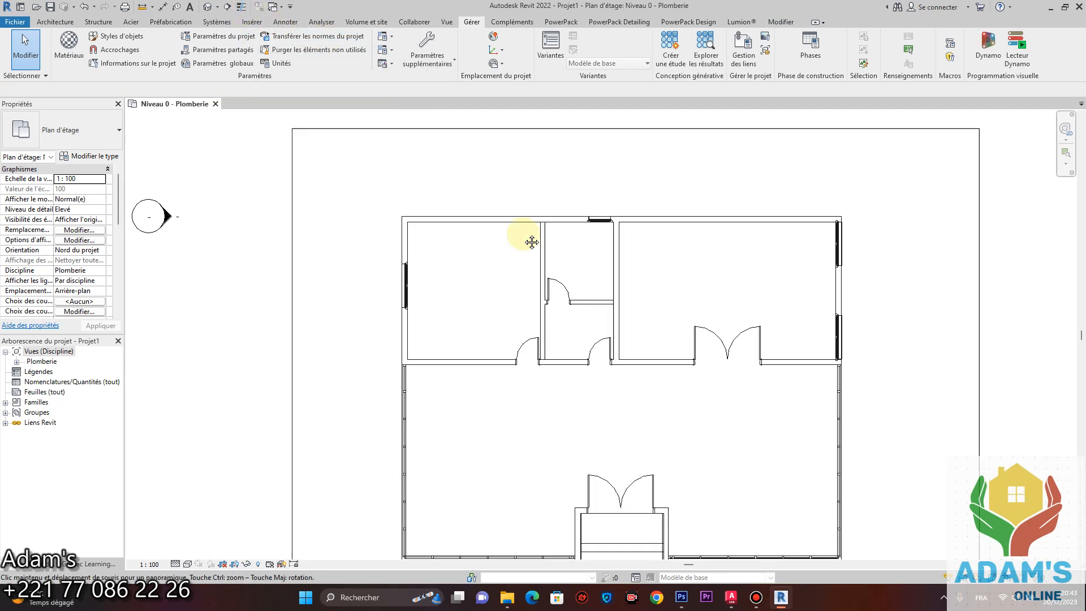
- Dismiss the screen recorder's update notice and try an underlay line weight (Epaisseur) of 10 in the Demi-teinte / Niveau en fond de plan settings
left_click(428, 60)
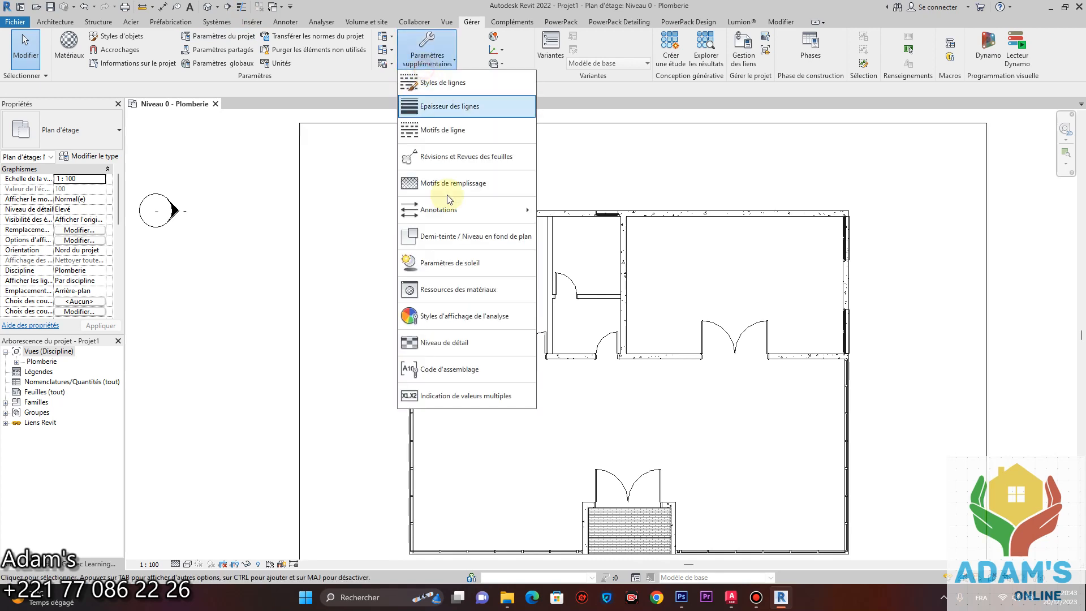
left_click(496, 231)
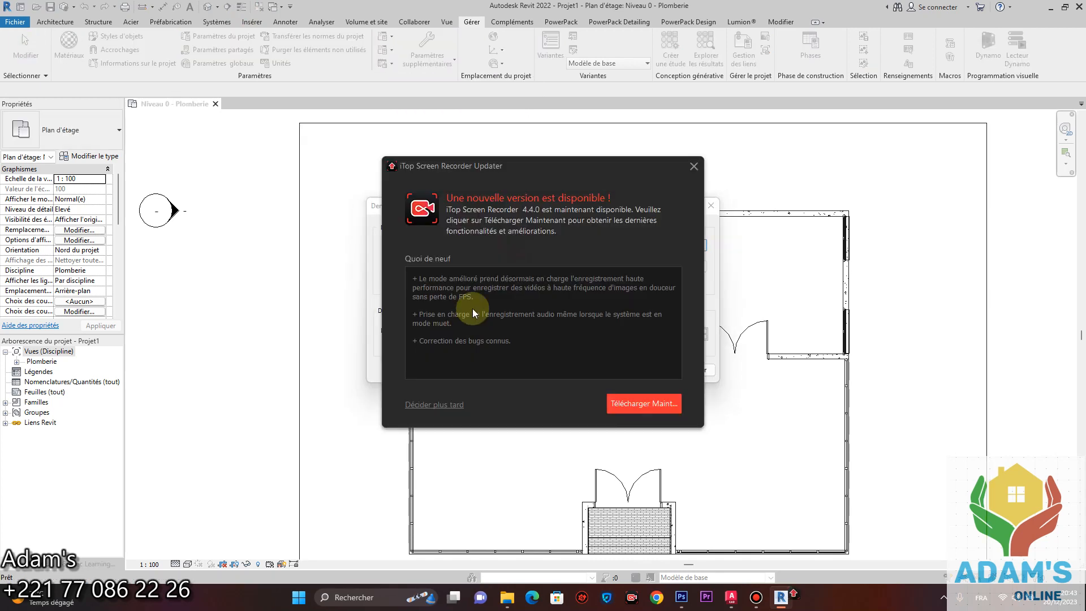
left_click(694, 166)
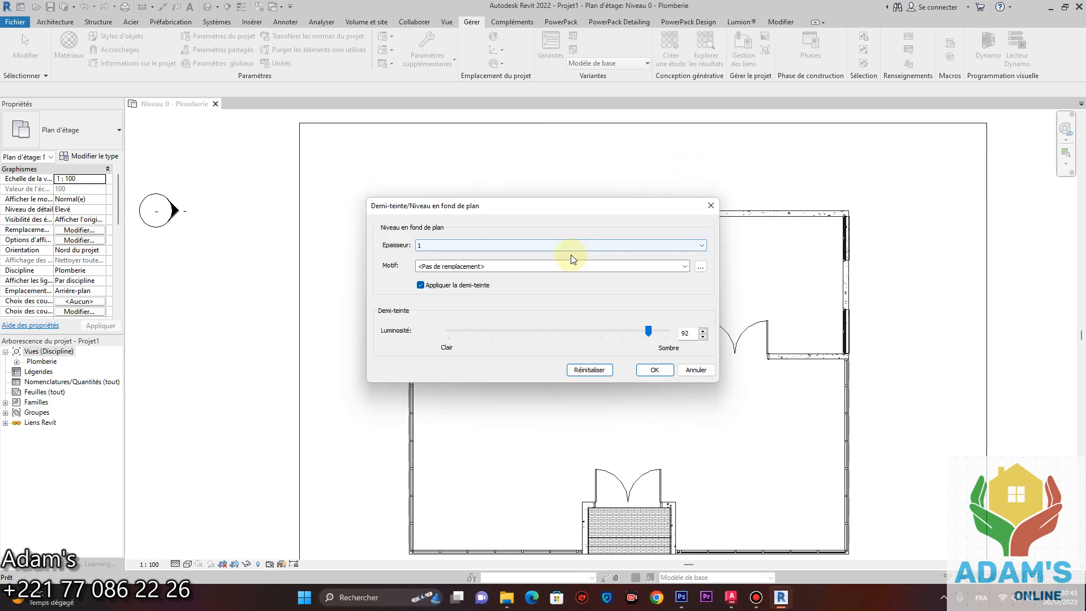
left_click(570, 245)
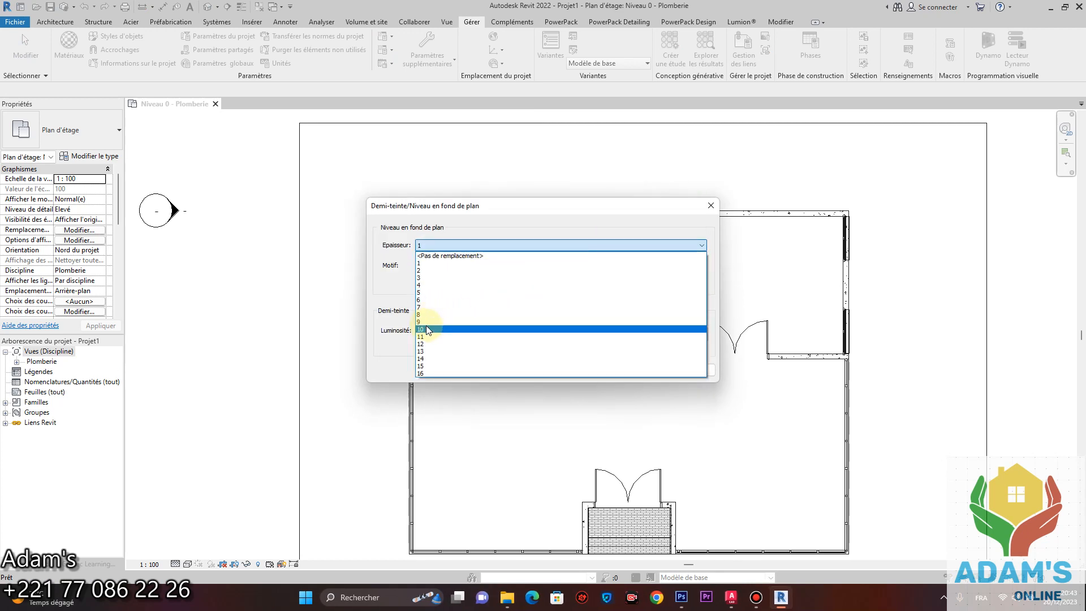
left_click(427, 329)
left_click(656, 371)
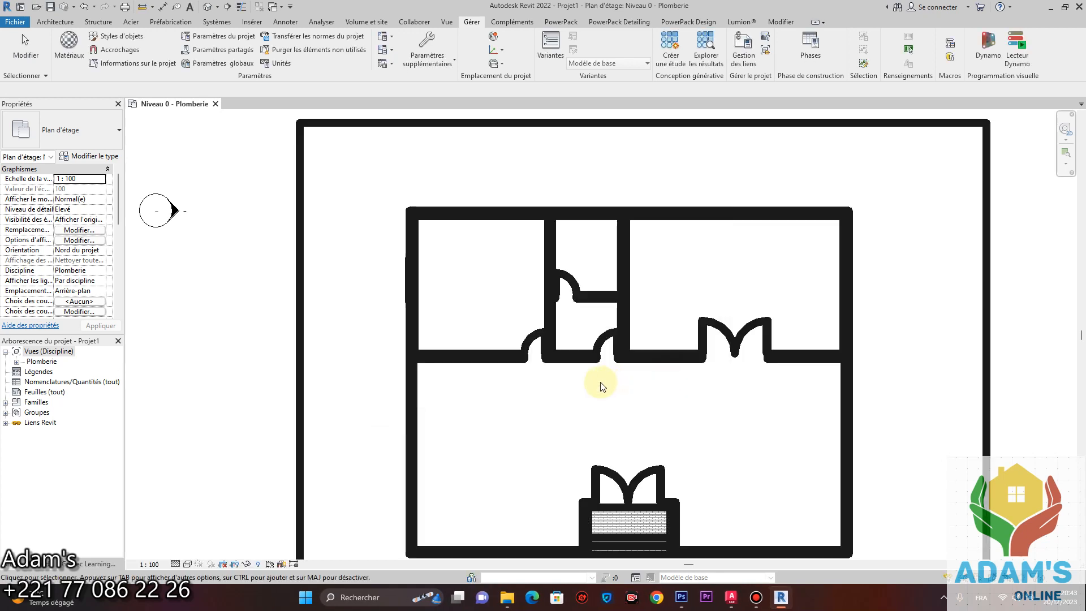
scroll(628, 215, "down", 3)
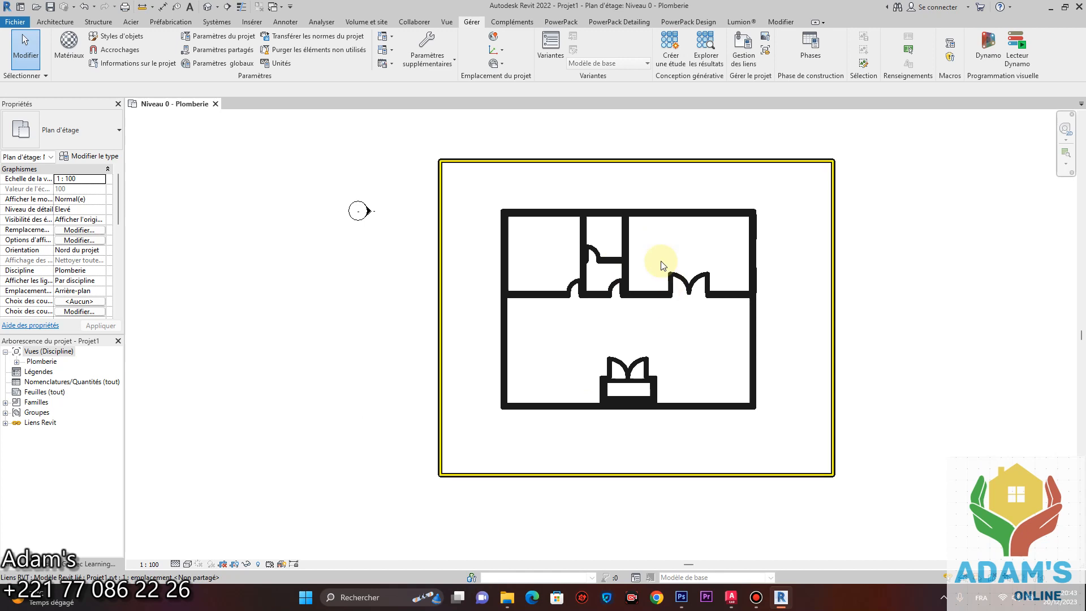
- Set the underlay line weight (Epaisseur) to 2 in the Demi-teinte / Niveau en fond de plan settings
left_click(437, 58)
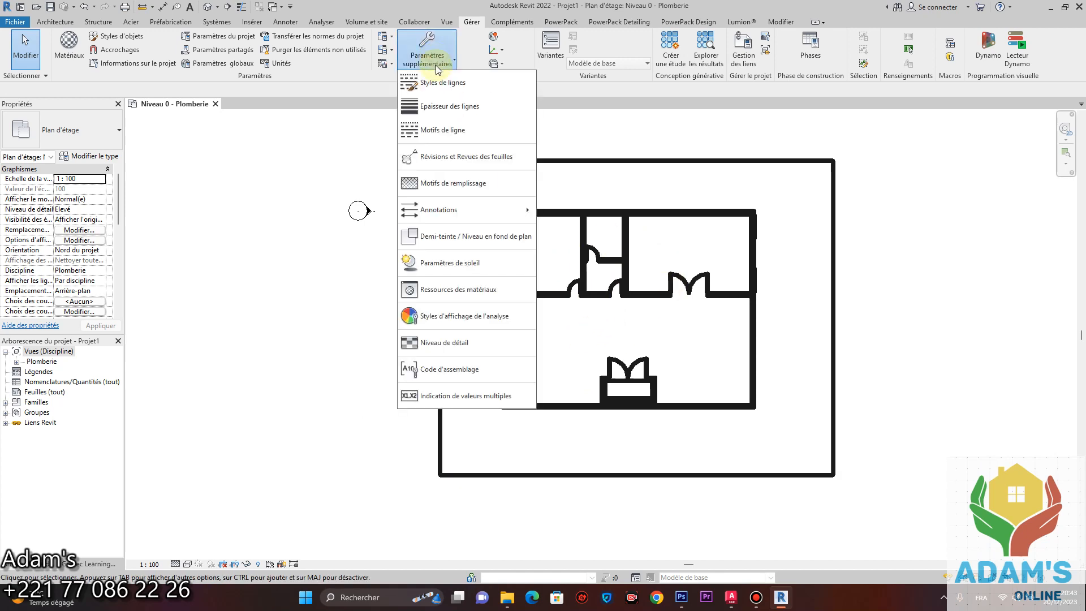
left_click(481, 238)
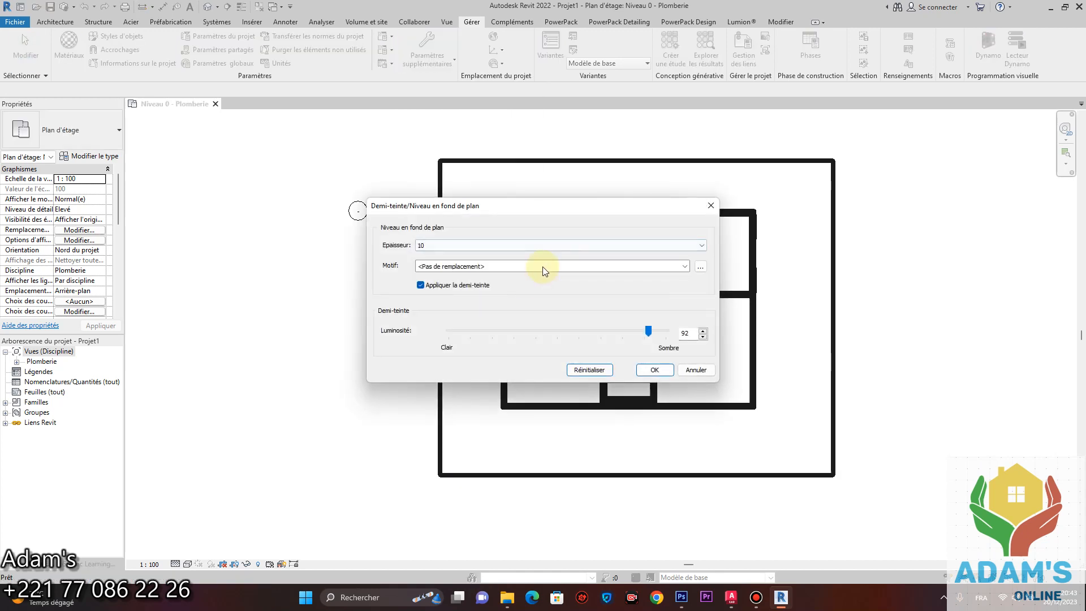
left_click(566, 246)
left_click(450, 273)
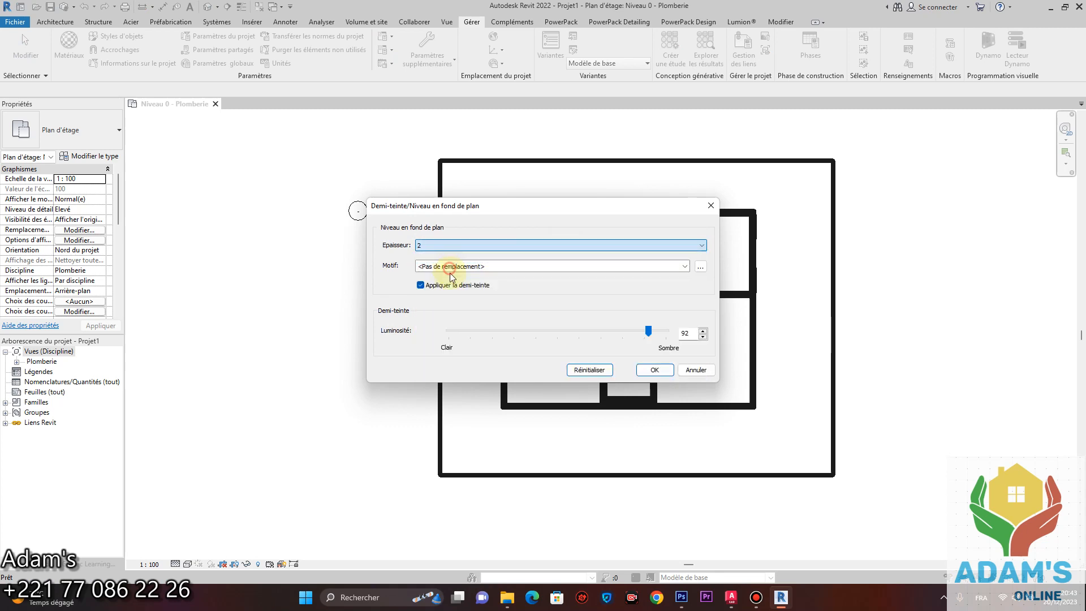
left_click(654, 370)
scroll(569, 236, "up", 3)
scroll(569, 236, "up", 1)
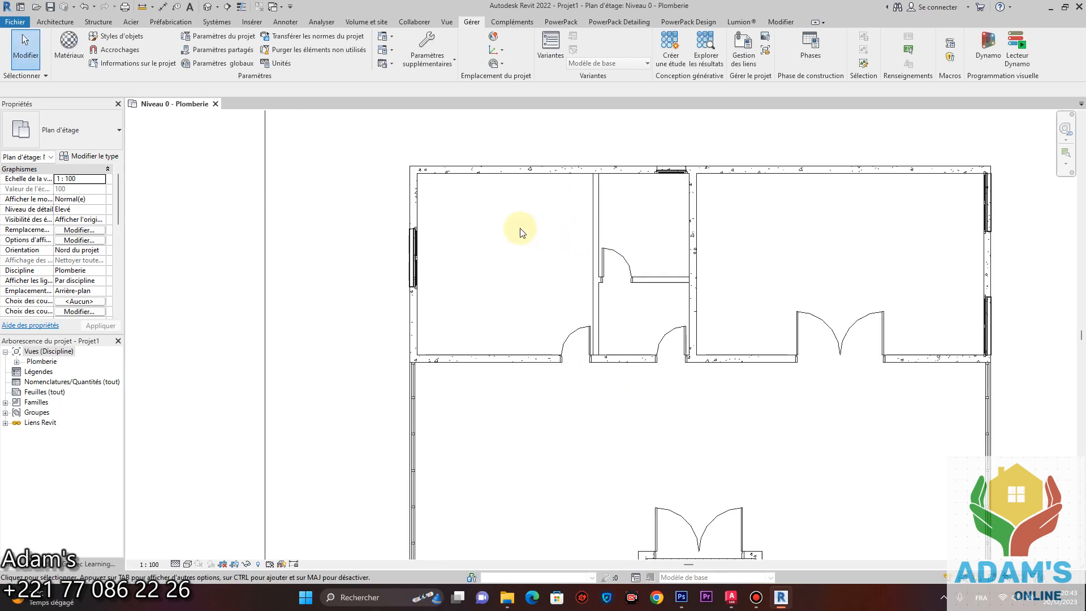
- Toggle the thin-line display and review how the linked showroom plan's line weights look
left_click(245, 10)
scroll(553, 323, "down", 3)
middle_click_drag(553, 322, 577, 287)
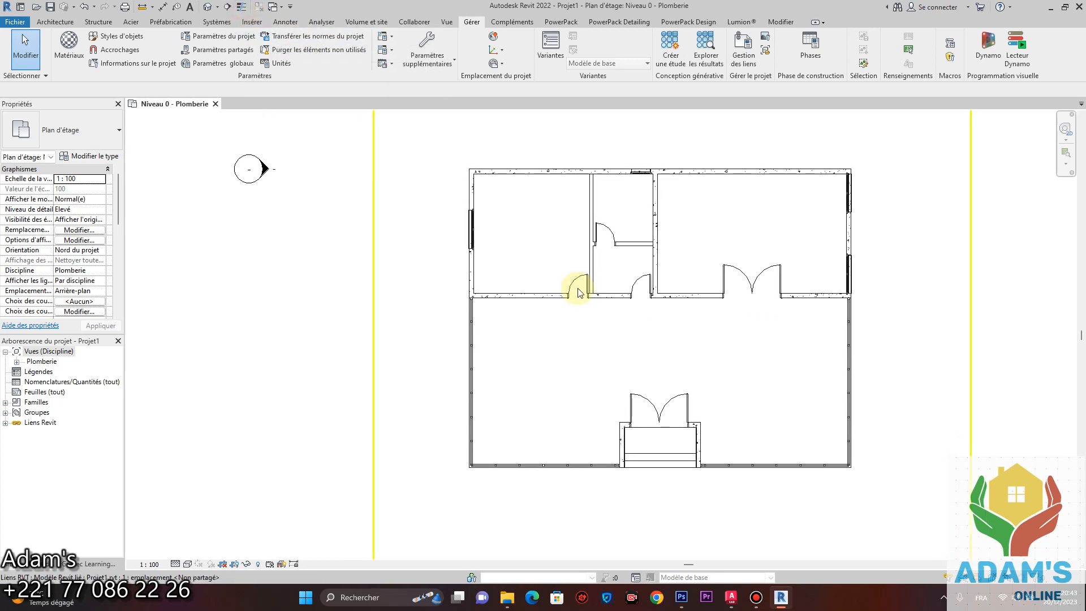
scroll(588, 347, "down", 1)
middle_click_drag(588, 348, 596, 305)
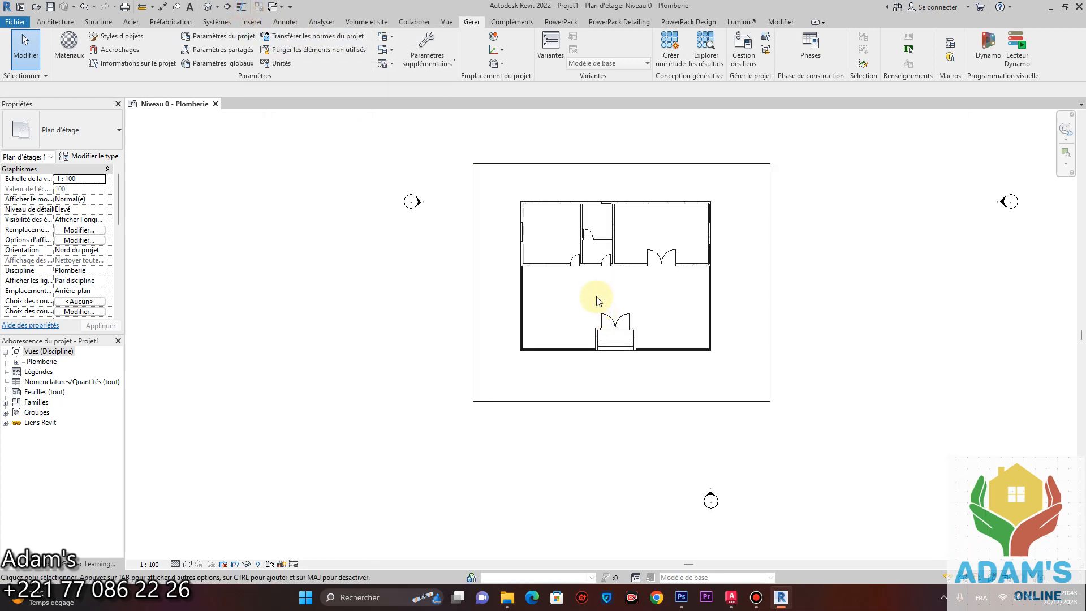
- Enable Limite de pièce in the type properties of the linked Projet1.rvt model, and deselect the link
left_click(663, 248)
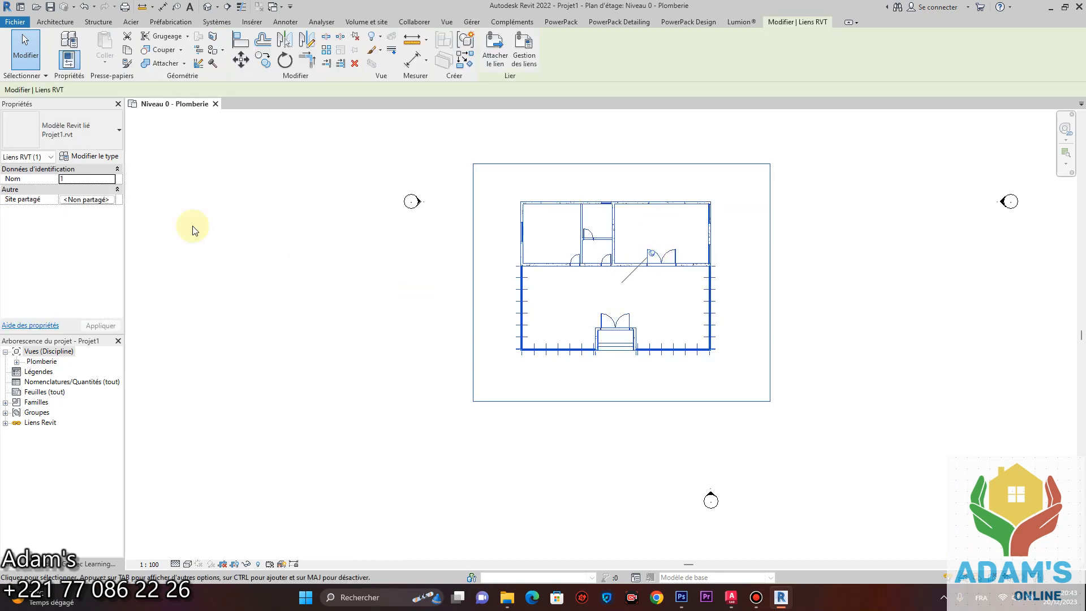
left_click(106, 158)
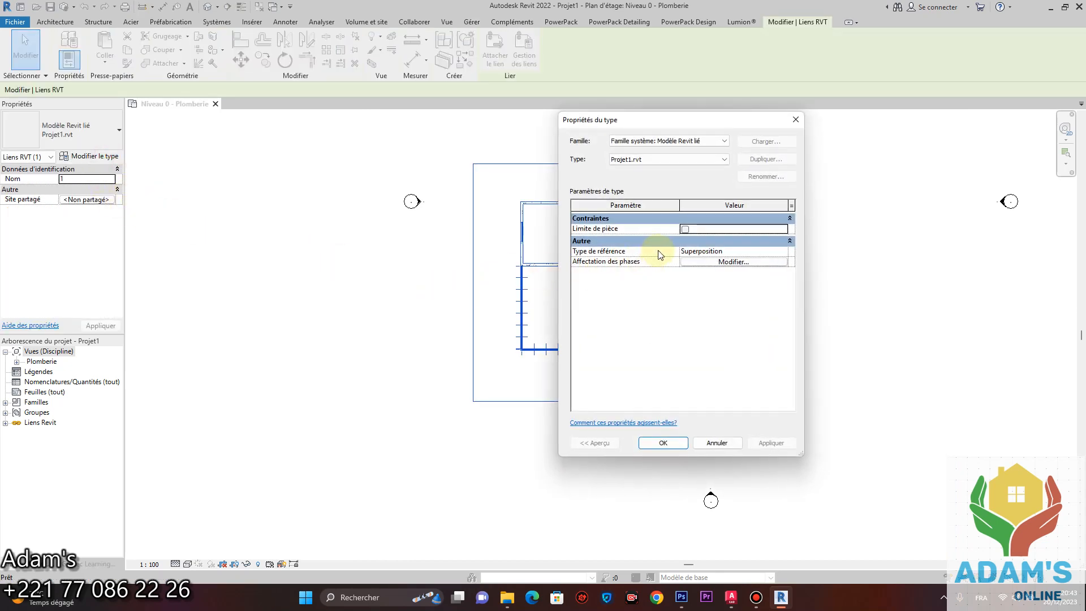
left_click(685, 230)
left_click(687, 442)
scroll(605, 242, "up", 4)
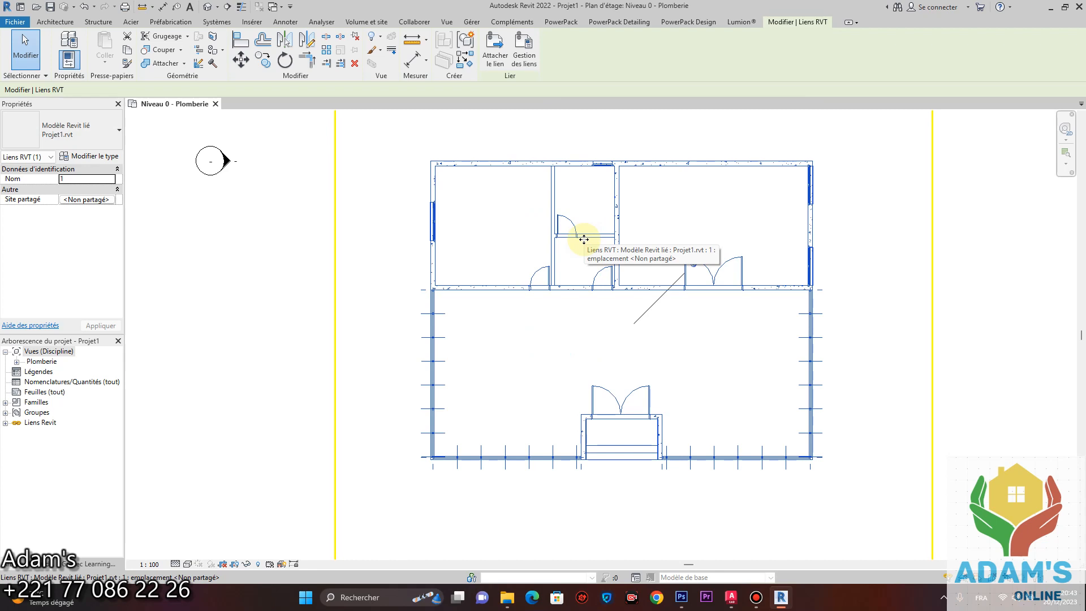
scroll(660, 246, "down", 2)
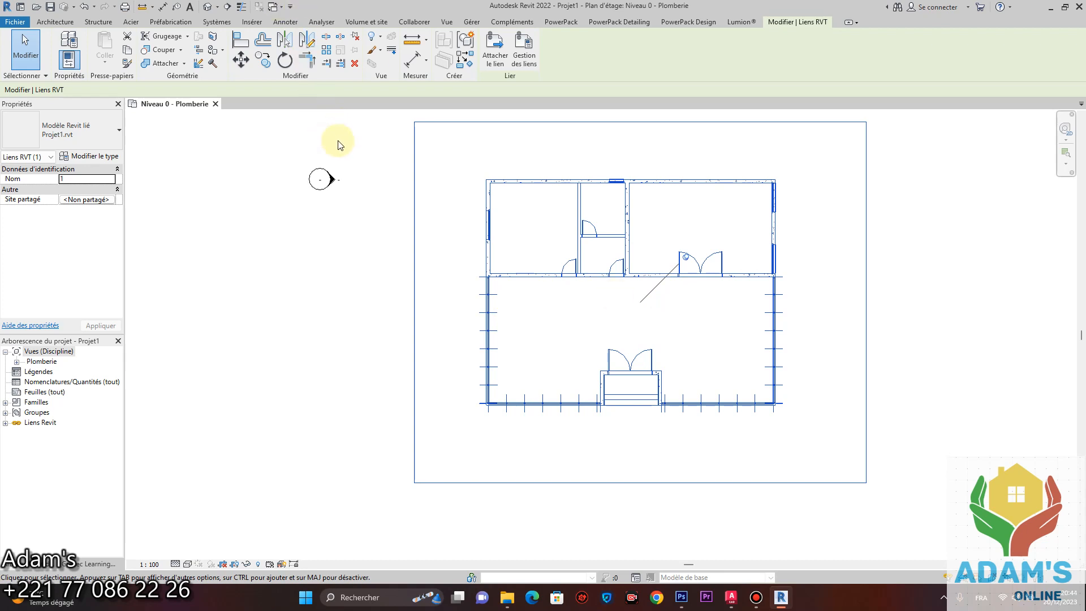
scroll(338, 145, "down", 3)
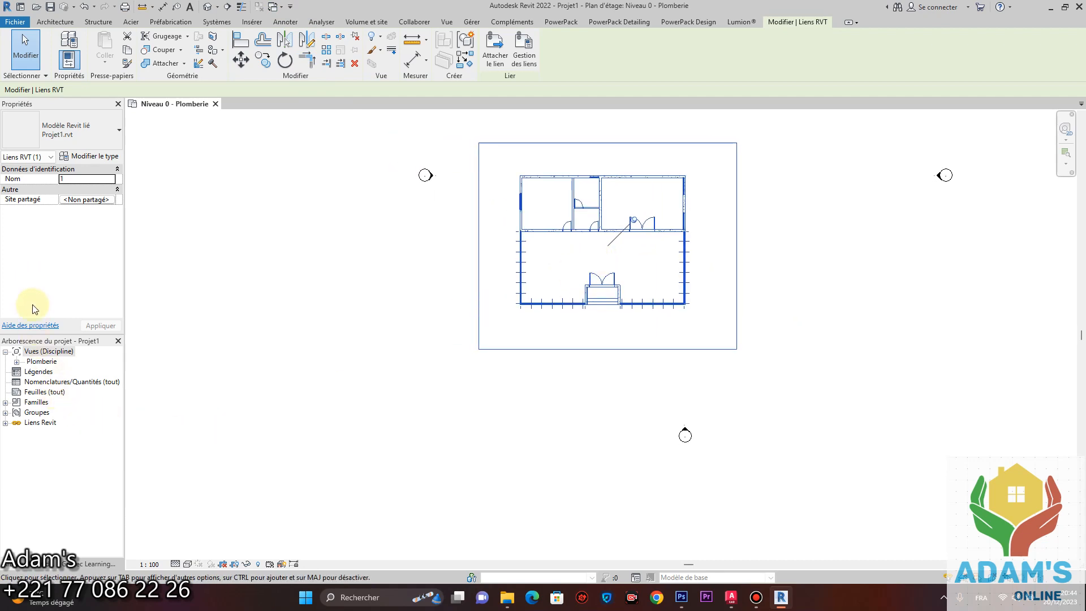
key("Escape")
- Expand the Plomberie views down to the elevations and open the Plomberie - Est elevation
scroll(594, 315, "up", 4)
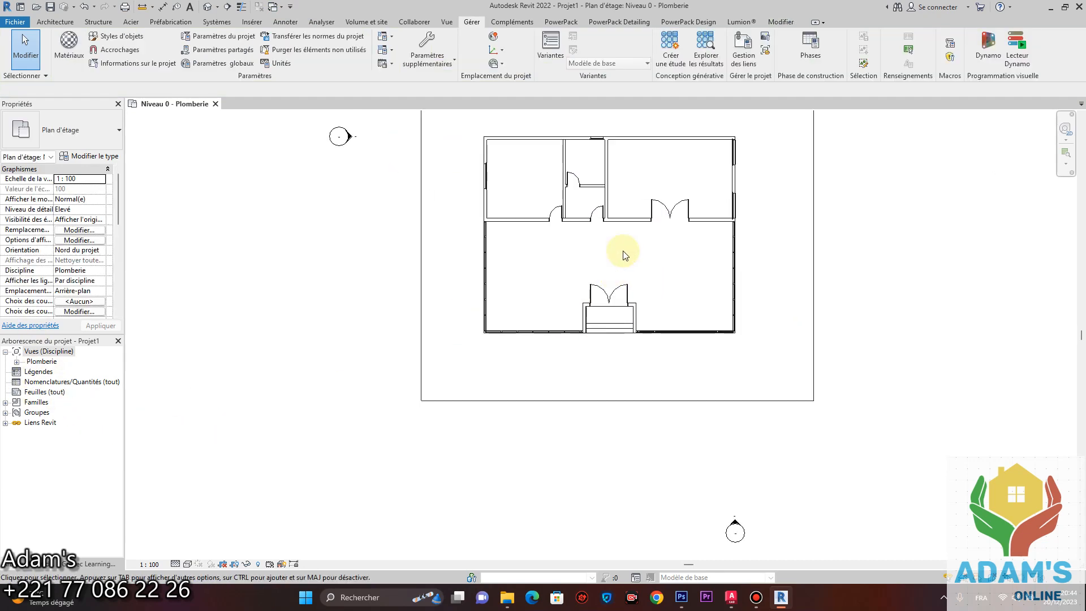
left_click(17, 362)
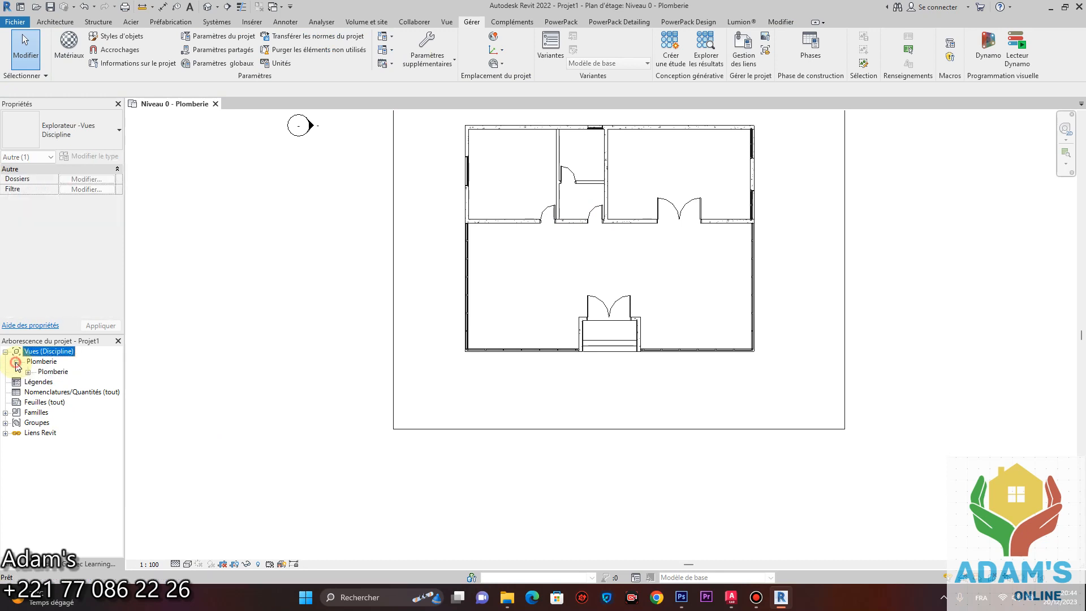
left_click(27, 373)
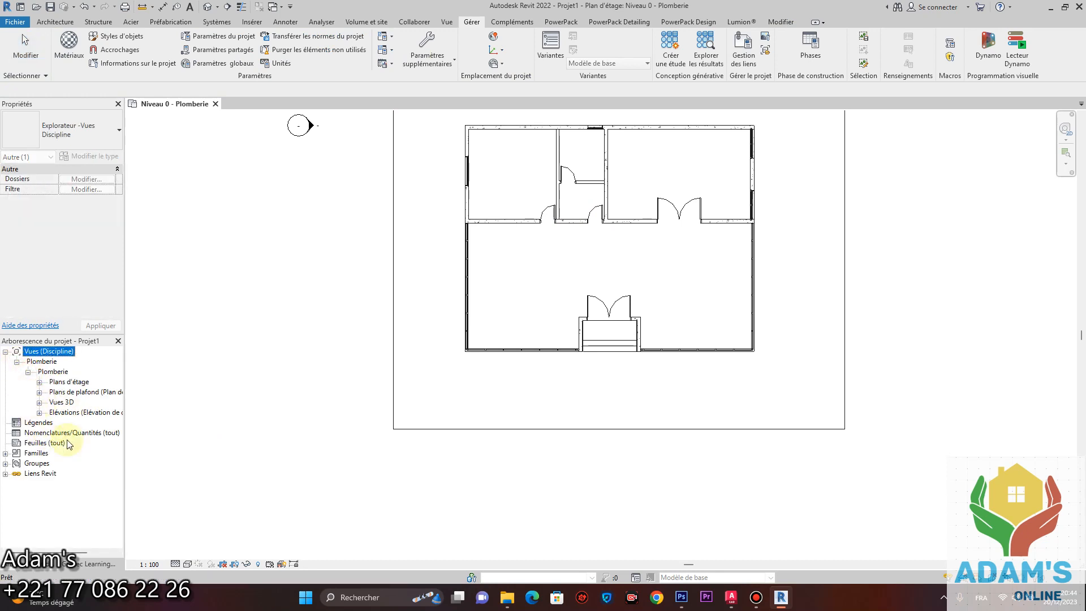
left_click(40, 414)
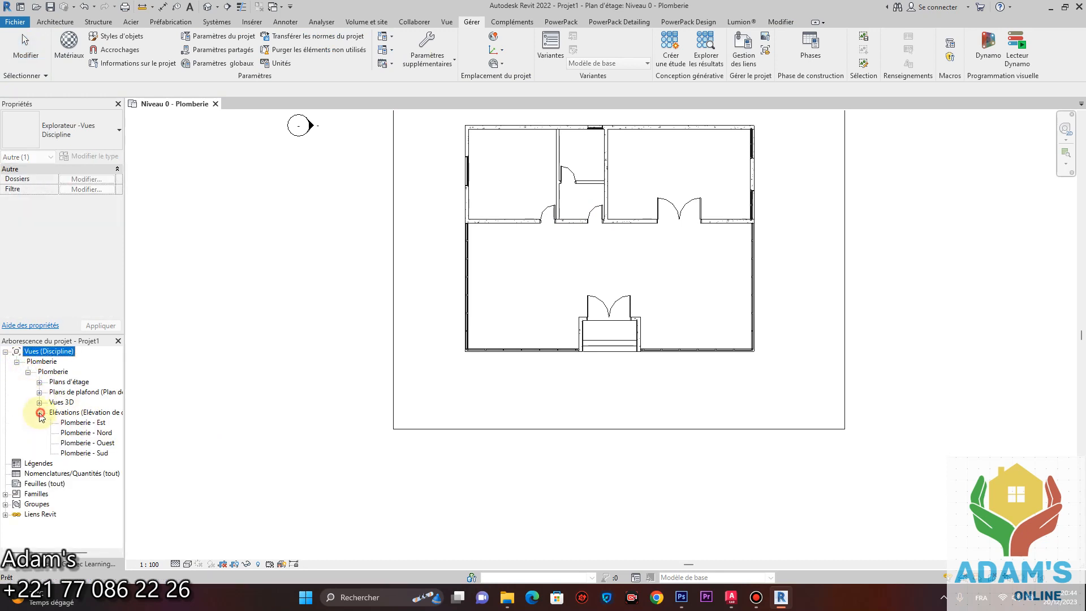
double_click(94, 424)
scroll(581, 407, "up", 4)
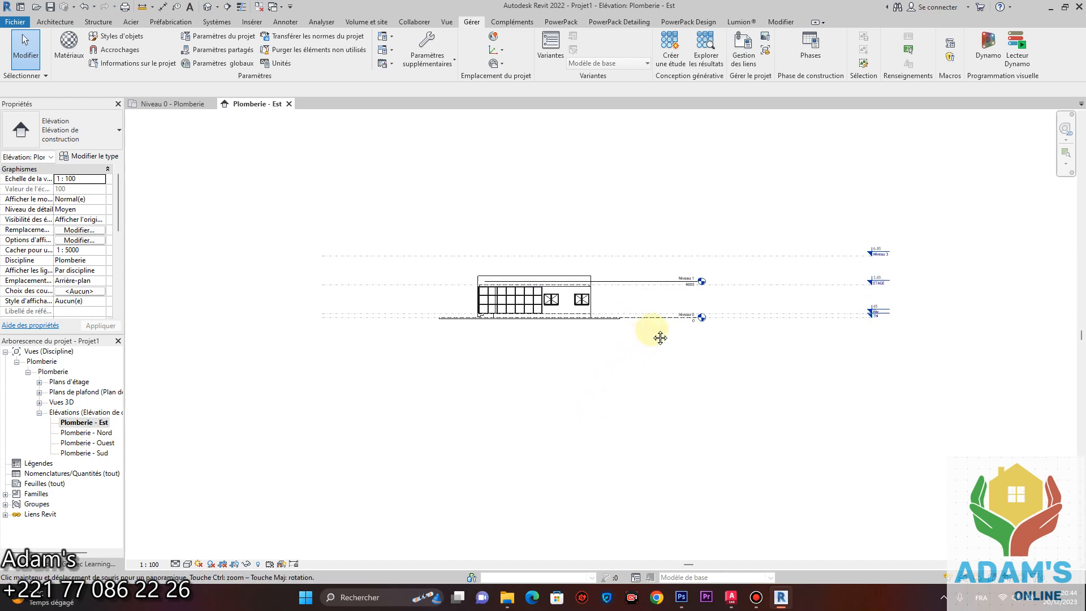
- Set the project's length units (Longueur) to metres with 2 decimals
scroll(696, 322, "down", 1)
middle_click_drag(604, 346, 631, 320)
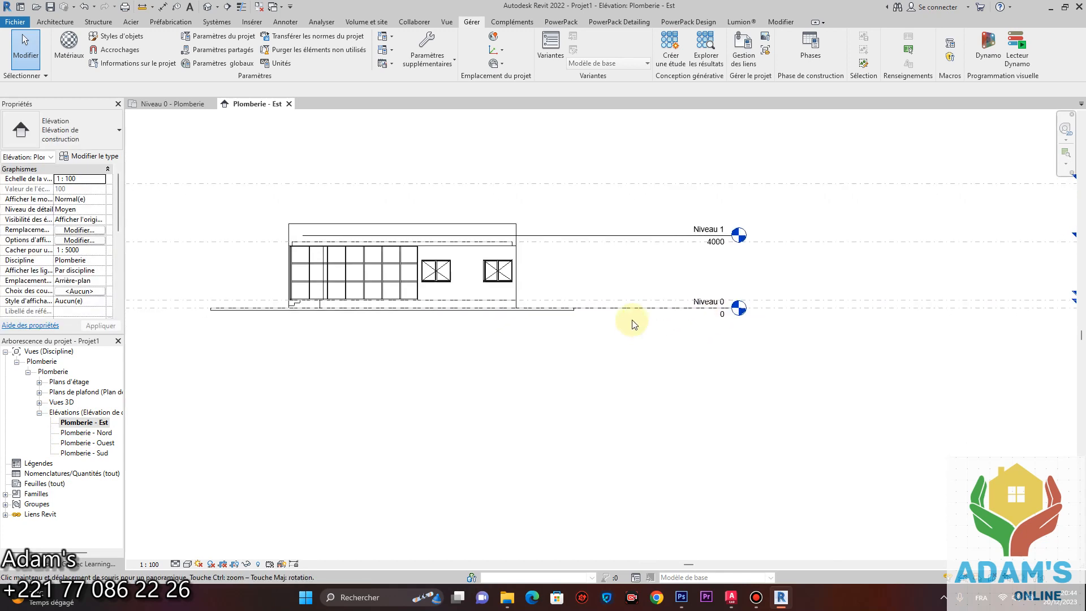
scroll(704, 233, "up", 4)
scroll(701, 300, "down", 2)
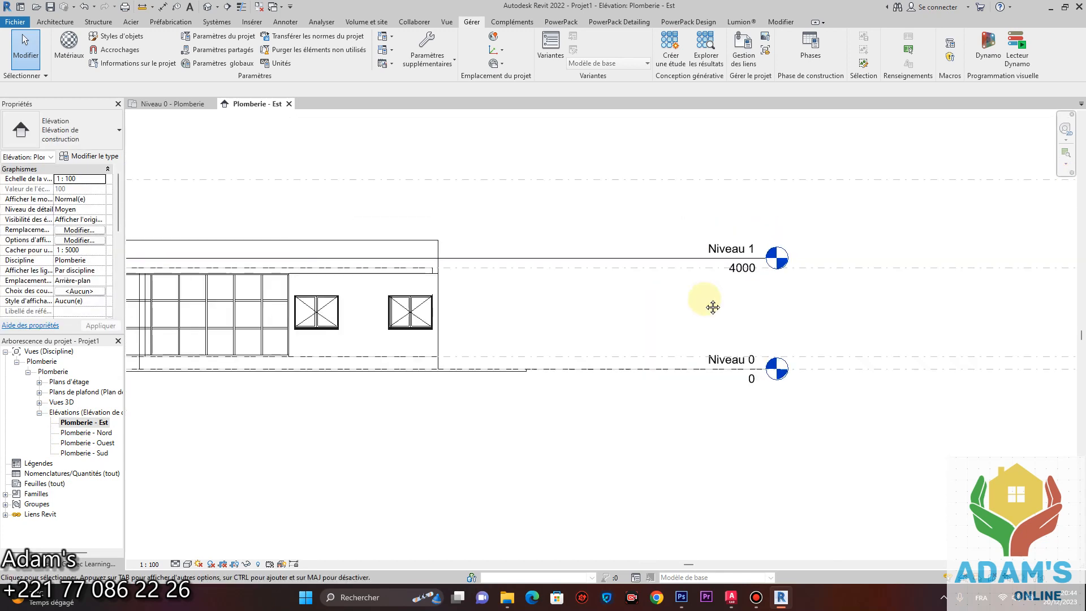
key("u")
key("n")
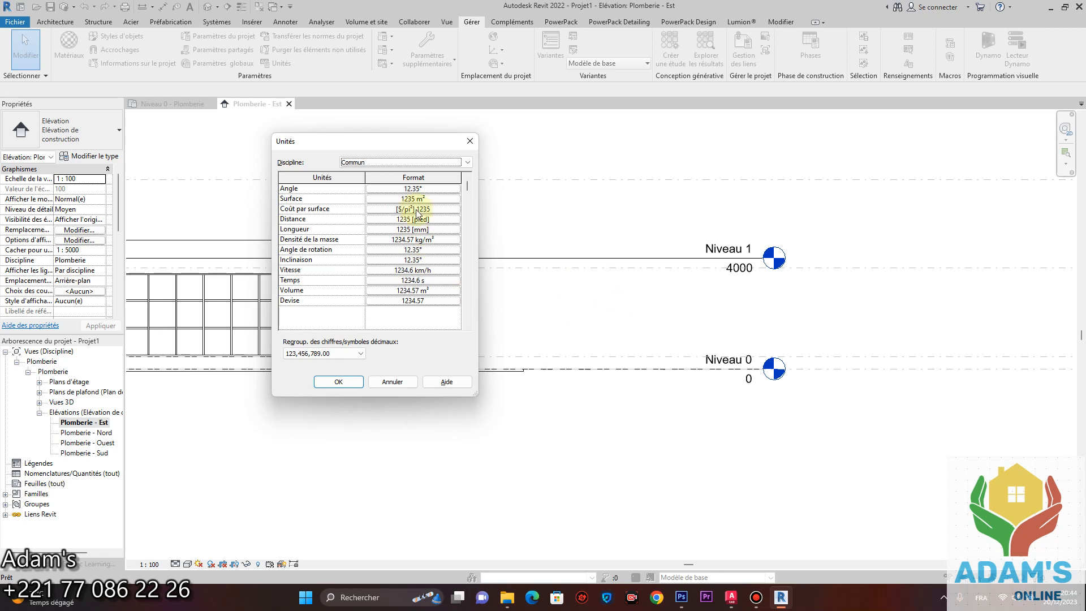
left_click(412, 229)
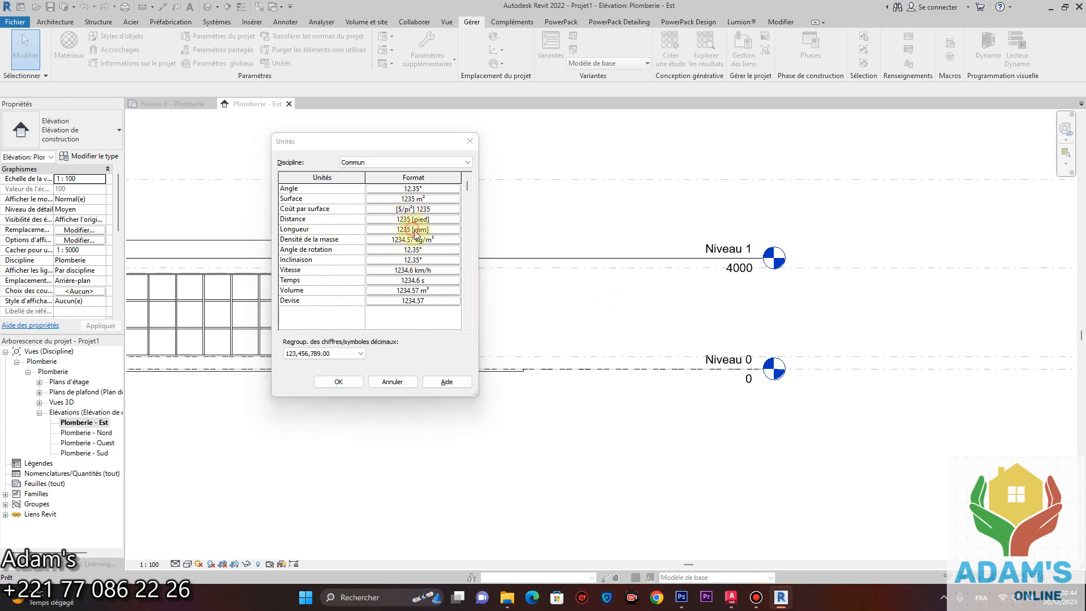
left_click(735, 194)
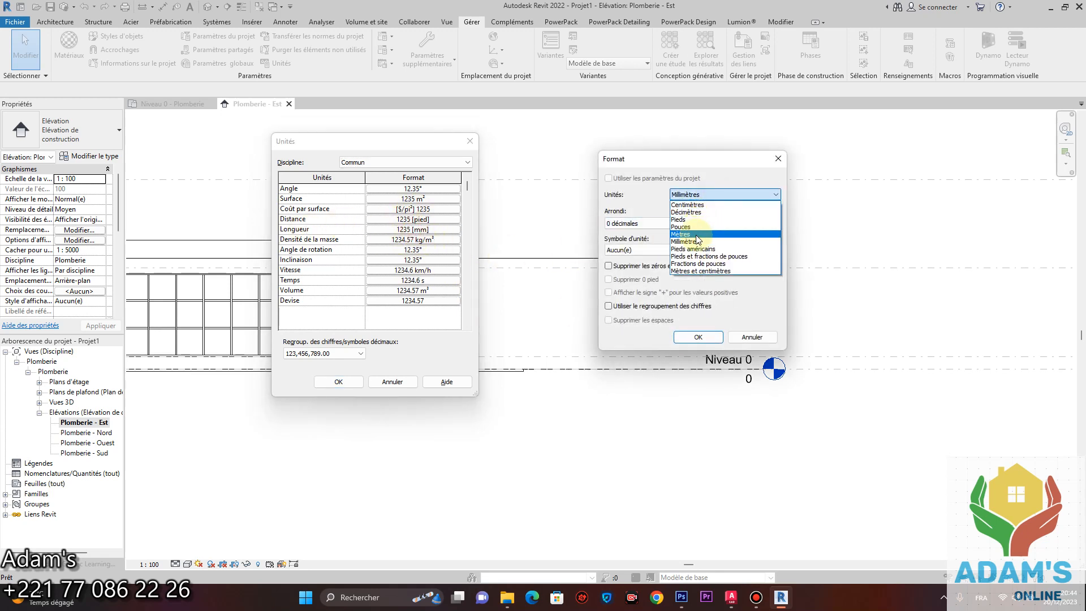
left_click(682, 234)
left_click(653, 223)
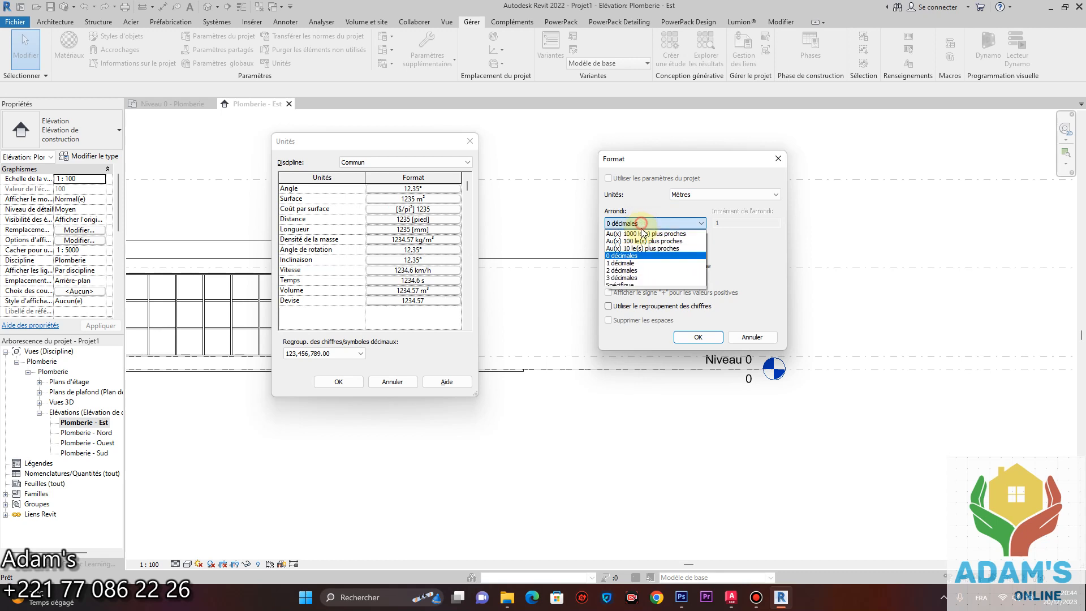
left_click(632, 271)
left_click(699, 337)
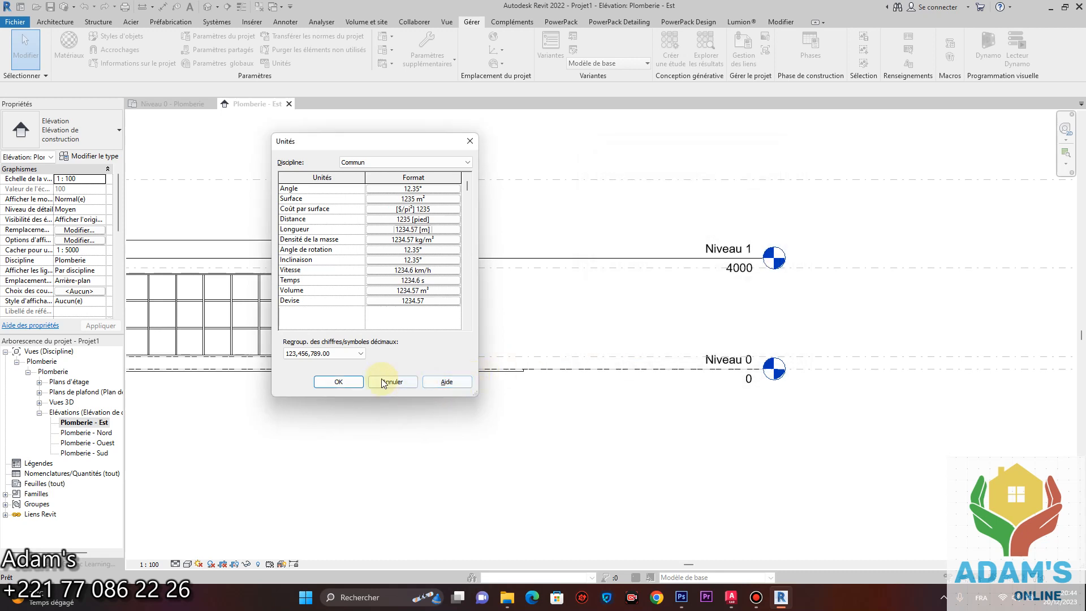
left_click(344, 382)
- Examine the project's level elevations against the levels of the linked architectural model in the east elevation
scroll(685, 458, "down", 2)
middle_click_drag(728, 347, 655, 347)
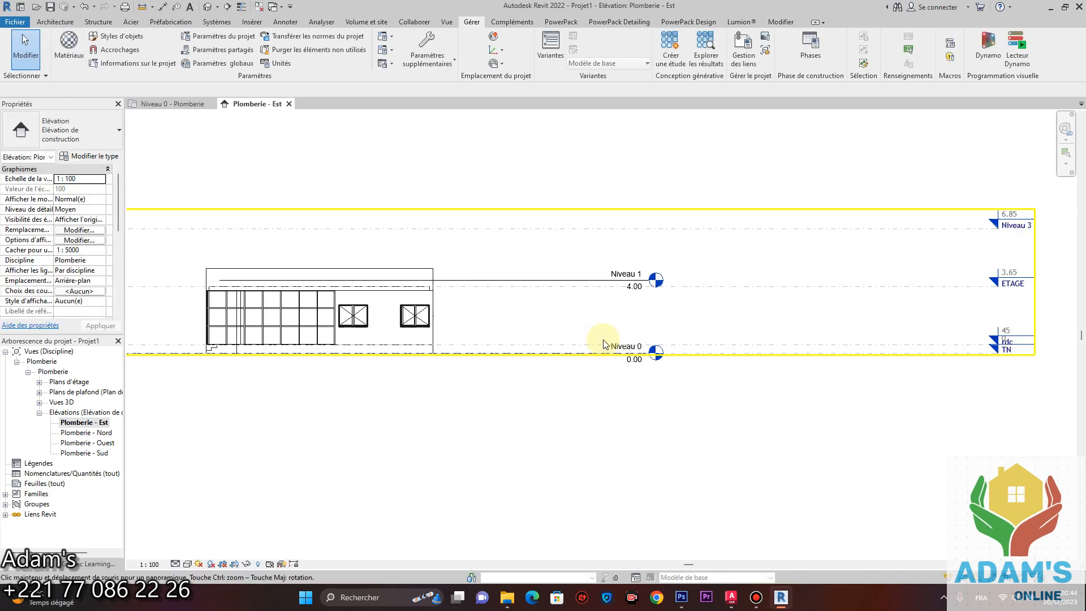
scroll(1003, 351, "up", 6)
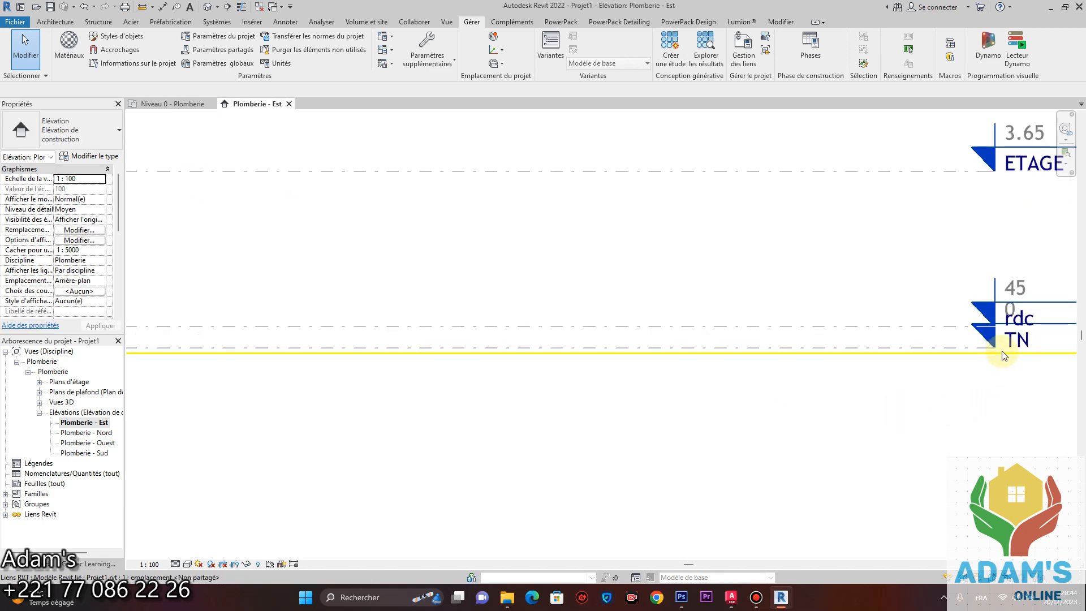
scroll(1003, 350, "down", 5)
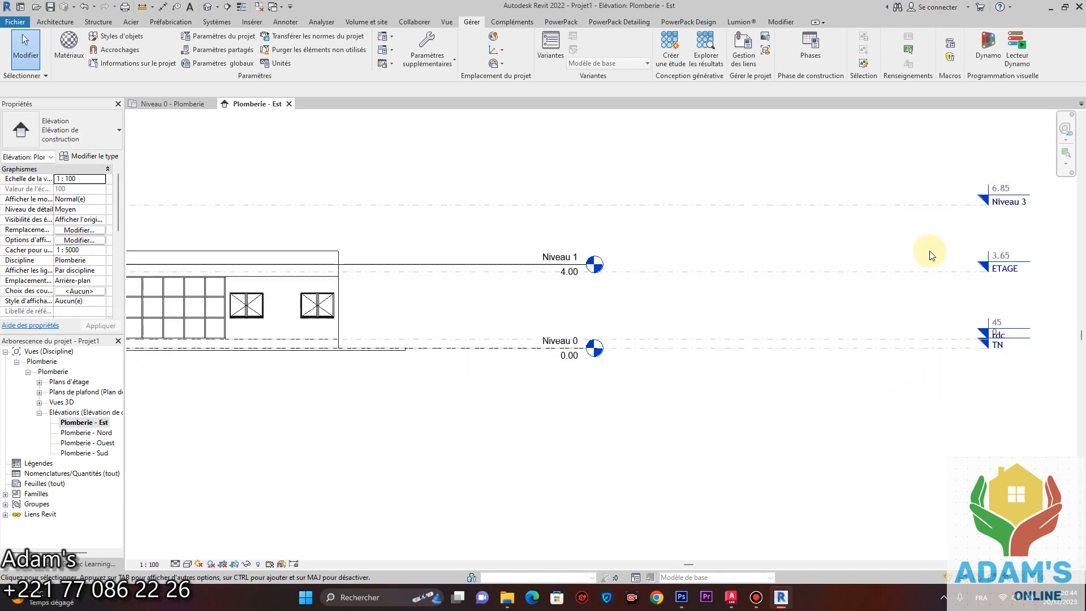
scroll(563, 351, "up", 2)
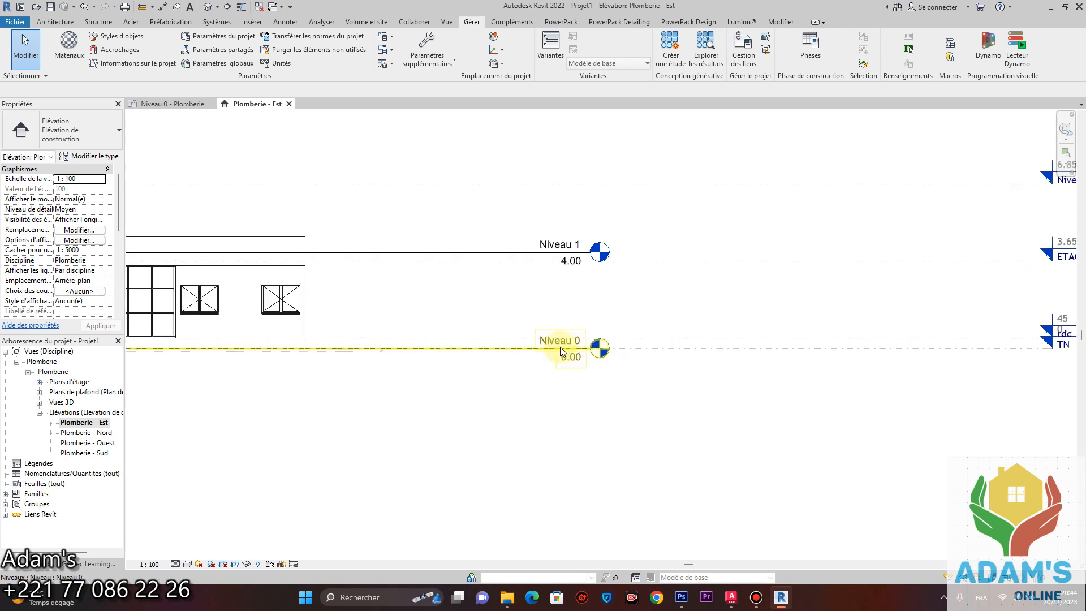
scroll(603, 352, "down", 2)
middle_click_drag(605, 358, 703, 315)
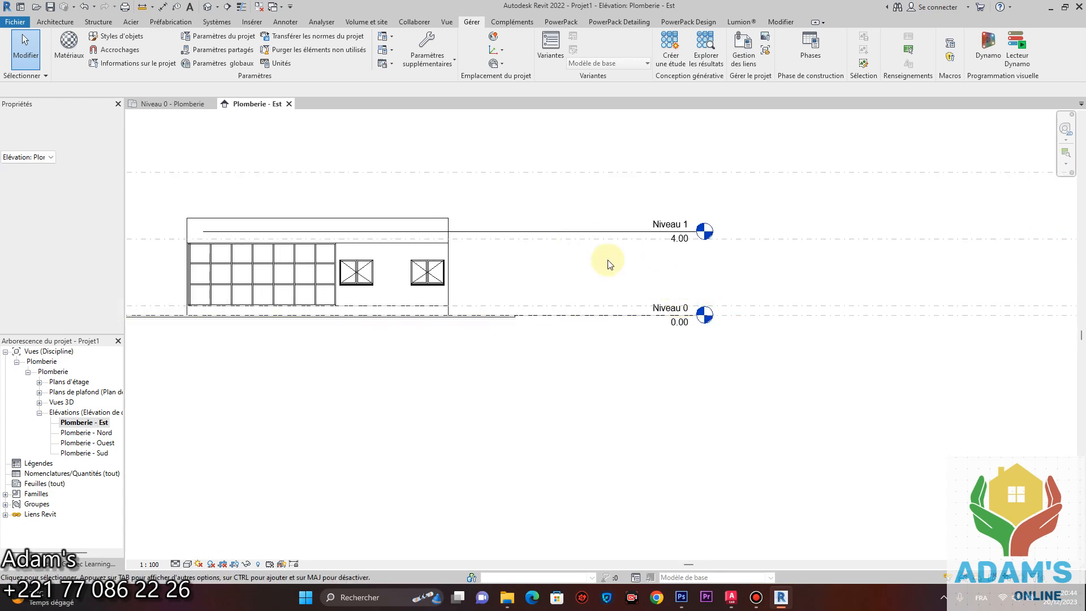
scroll(687, 272, "down", 2)
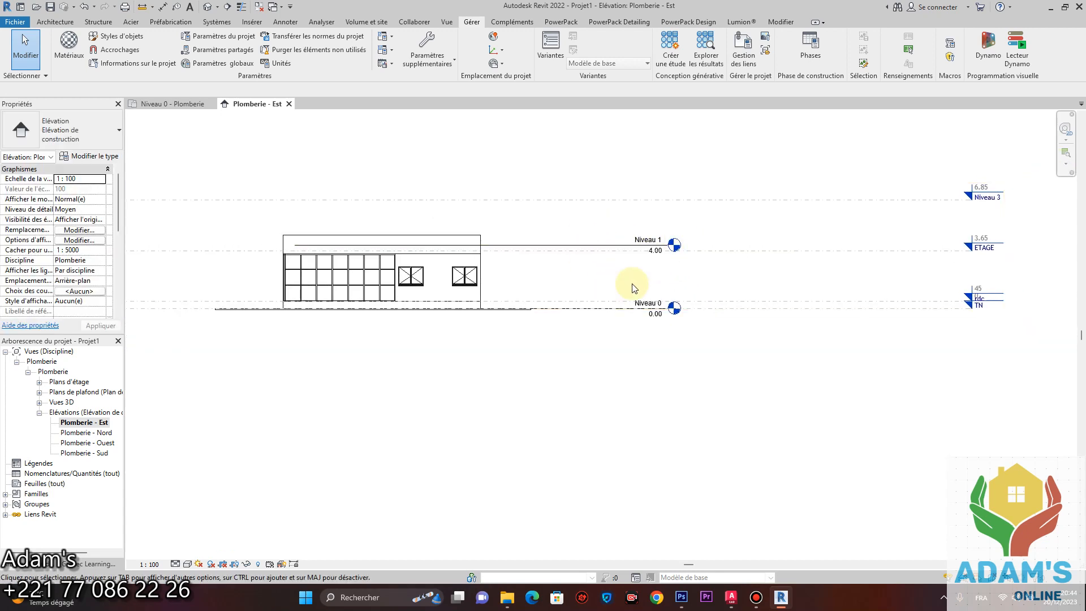
scroll(636, 315, "up", 2)
middle_click_drag(735, 334, 637, 327)
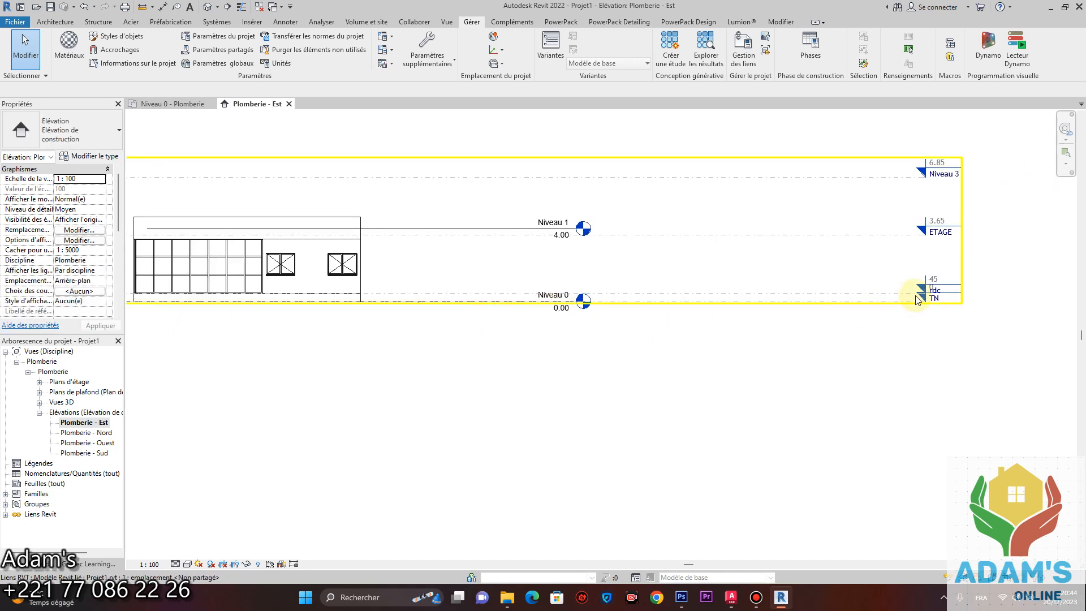
scroll(908, 305, "up", 4)
scroll(908, 306, "down", 5)
scroll(545, 209, "down", 1)
middle_click_drag(534, 210, 655, 296)
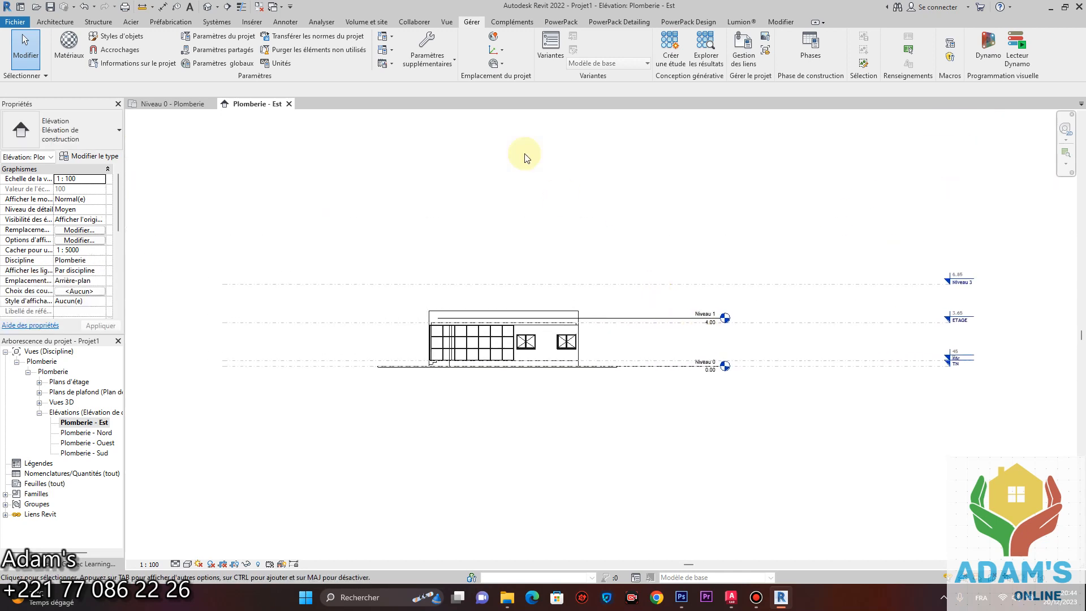
- Draw a new level across the building just above Niveau 0, at an elevation of about 0.70 m
left_click(67, 24)
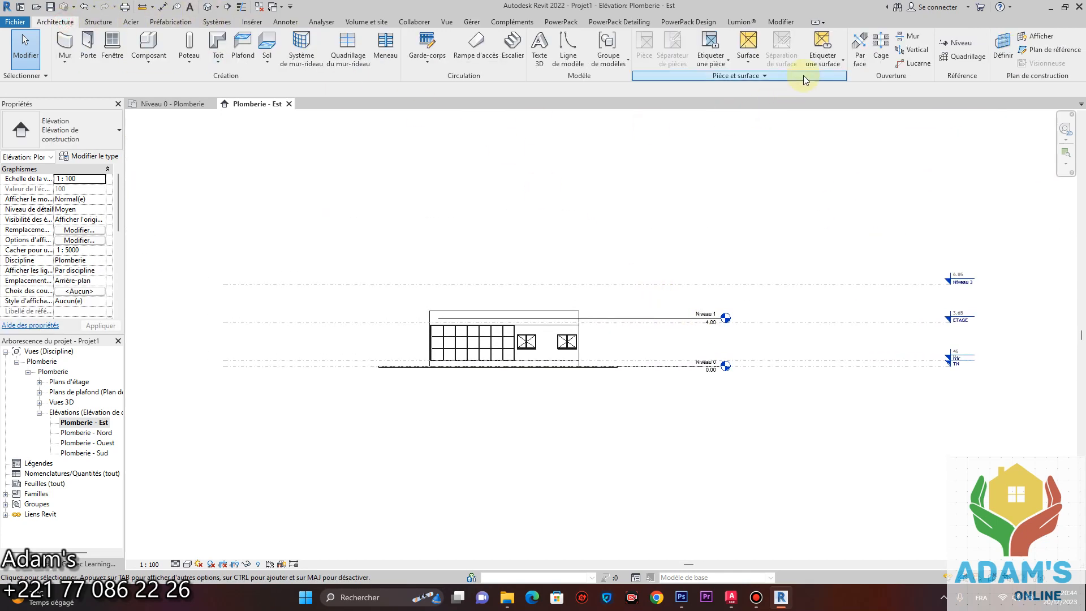
left_click(960, 44)
scroll(526, 396, "up", 3)
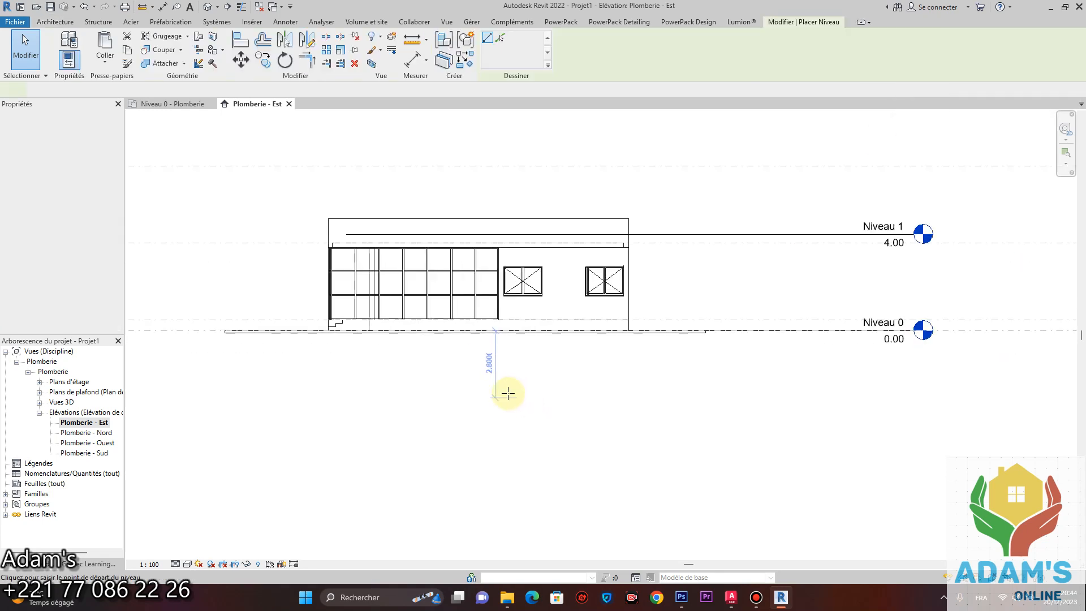
left_click(209, 313)
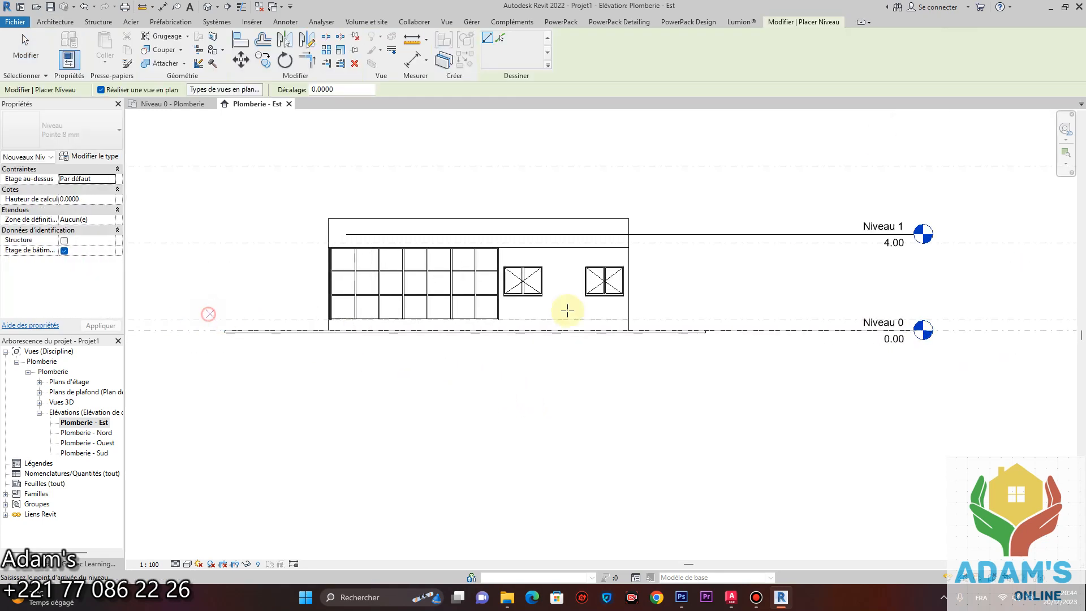
left_click(956, 313)
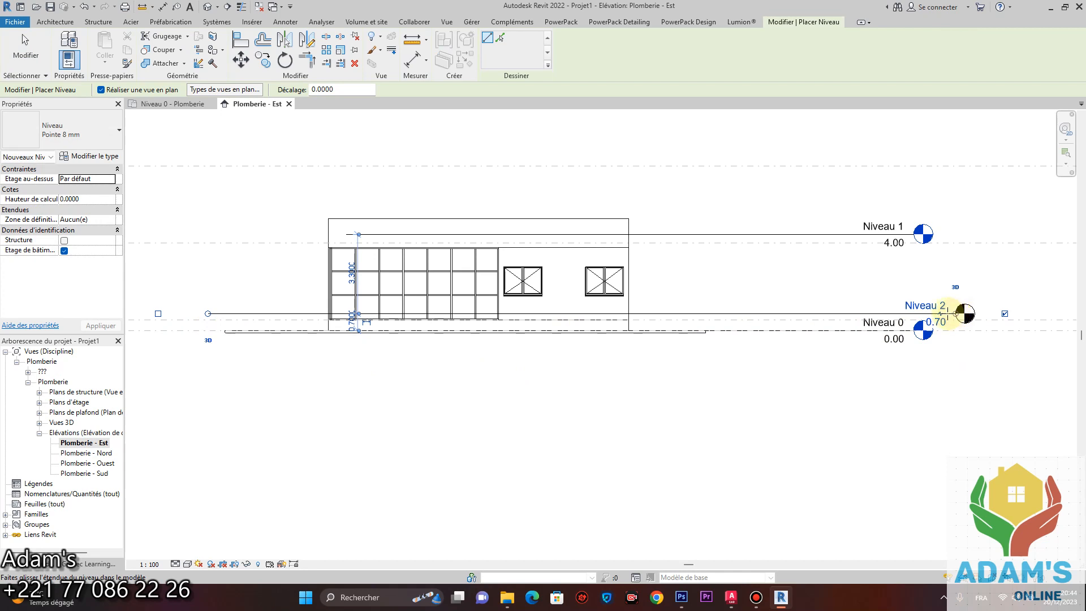
- Draw another level above Niveau 1 at an elevation of about 7.50 m, aligned with the existing level heads
scroll(839, 297, "down", 2)
middle_click_drag(774, 248, 653, 290)
scroll(1041, 252, "up", 1)
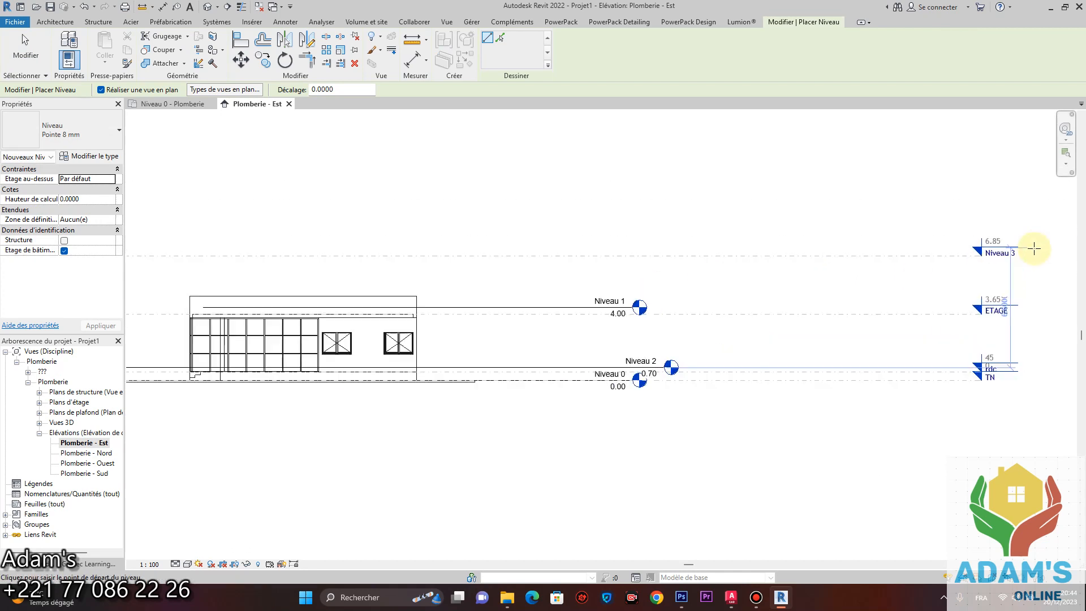
scroll(1035, 249, "down", 1)
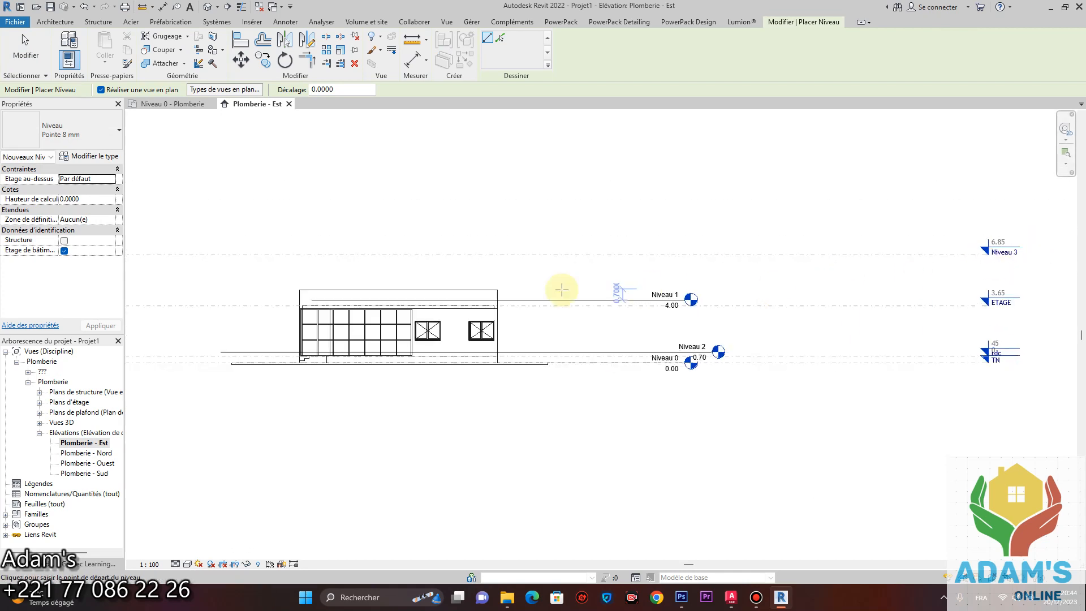
left_click(326, 245)
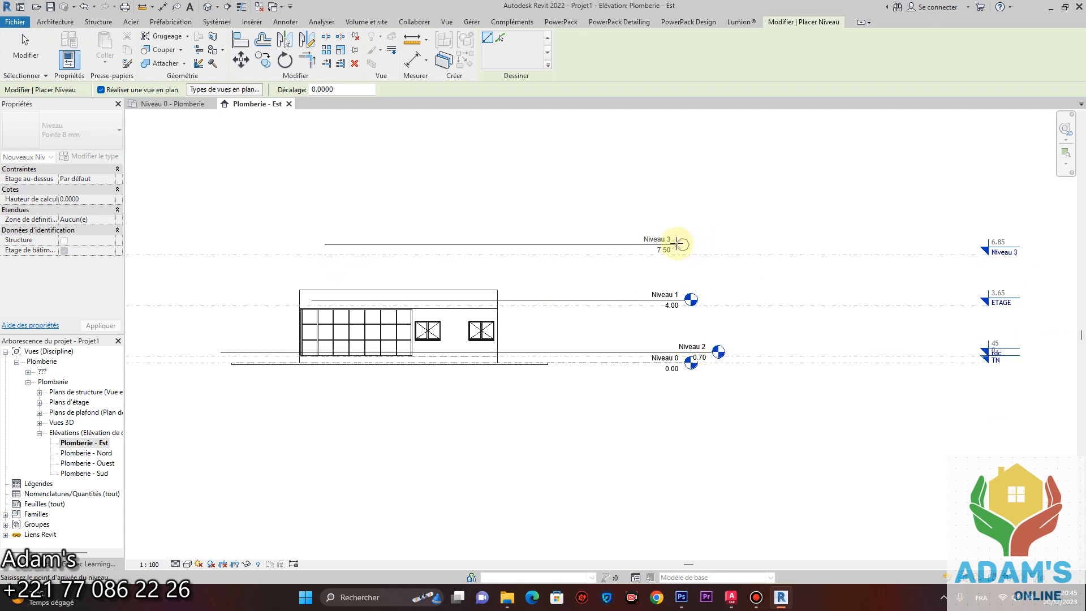
left_click(683, 244)
key("Escape")
key("Escape")
- Extend the Niveau 2 line outward so its level head clears the Niveau 0 head
scroll(697, 331, "up", 5)
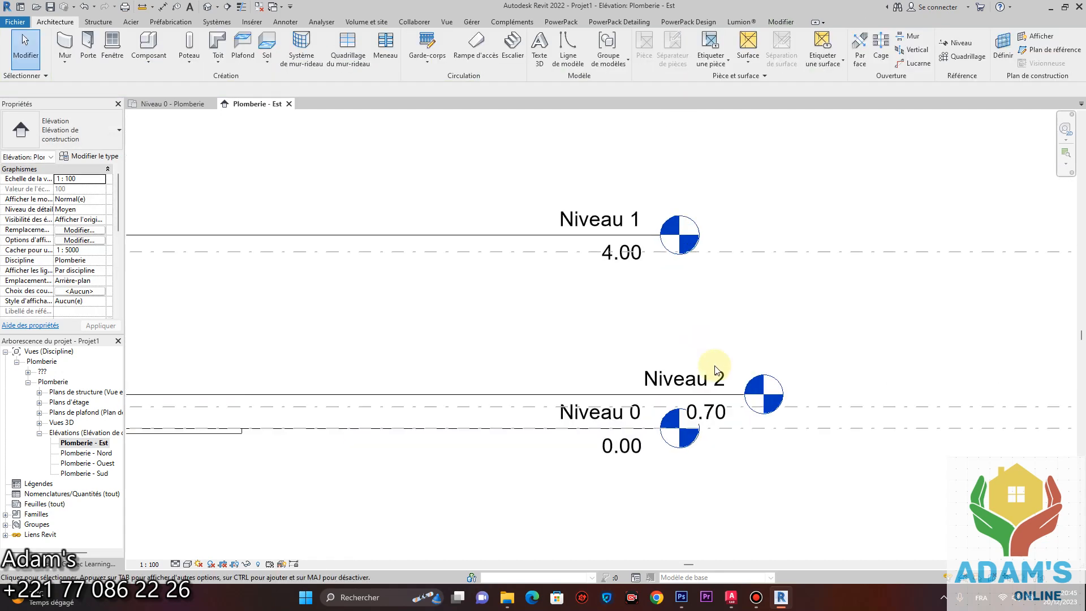
left_click(583, 399)
left_click_drag(744, 396, 809, 385)
left_click(789, 345)
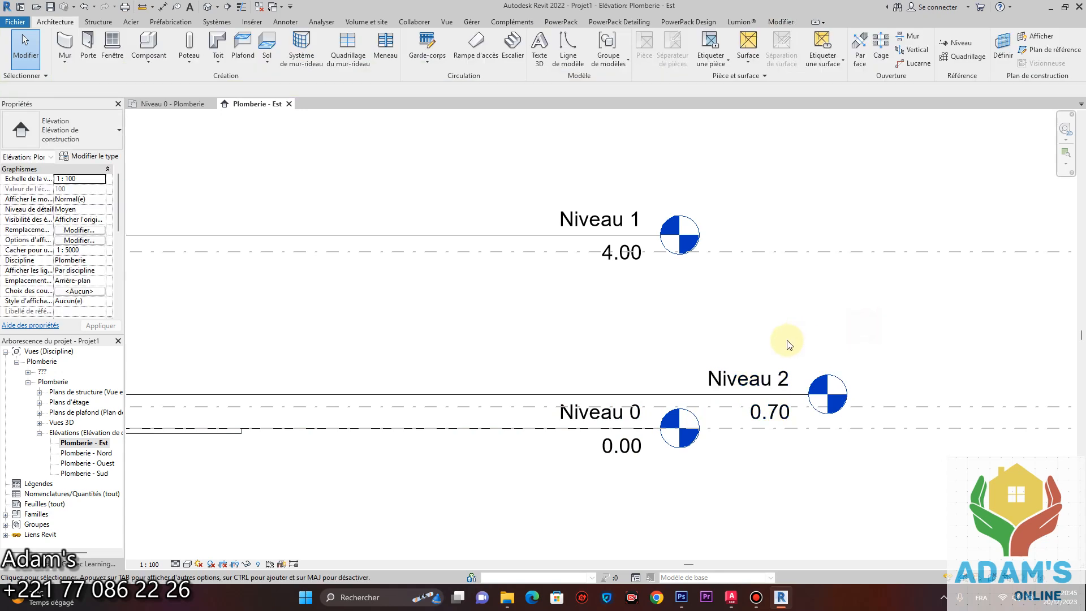
- Rename the level Niveau 0 to TN
scroll(728, 340, "down", 3)
scroll(720, 368, "up", 4)
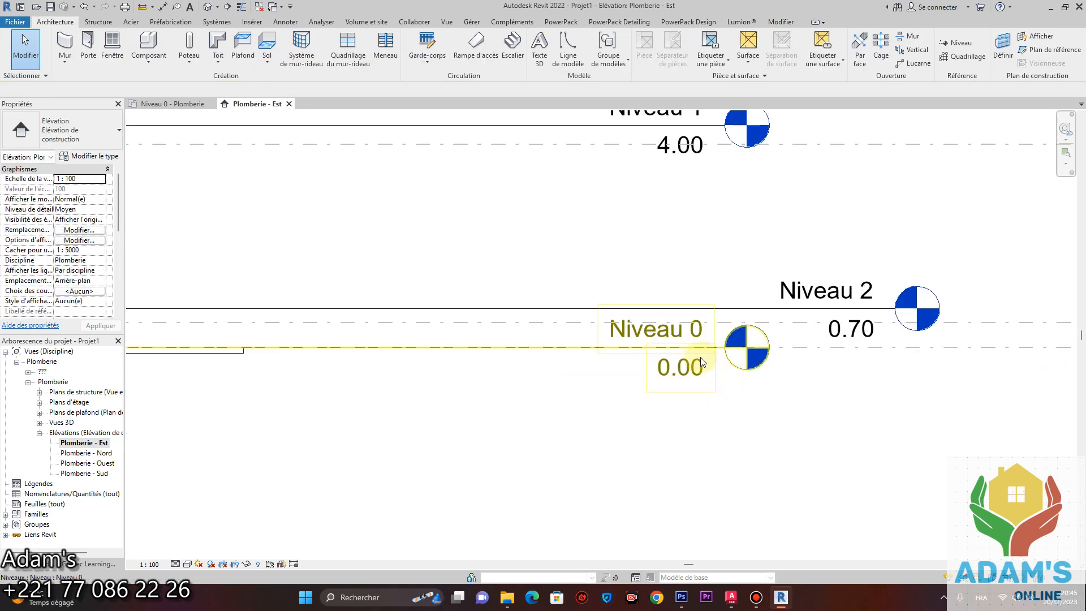
left_click(689, 340)
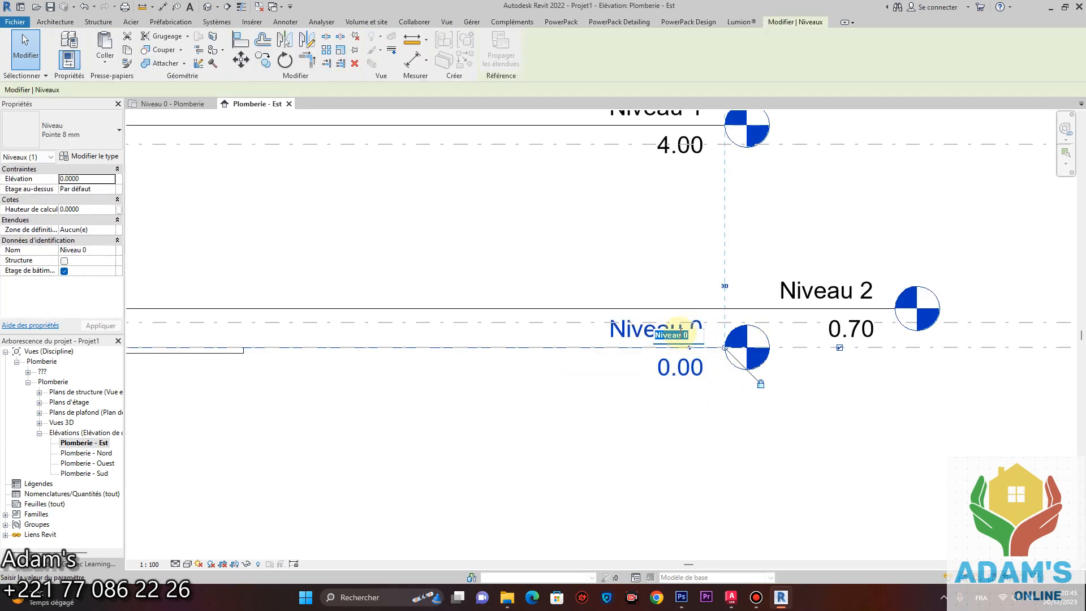
key("Return")
- Rename the level Niveau 2 to RDC to match the linked model's level name
scroll(582, 383, "down", 5)
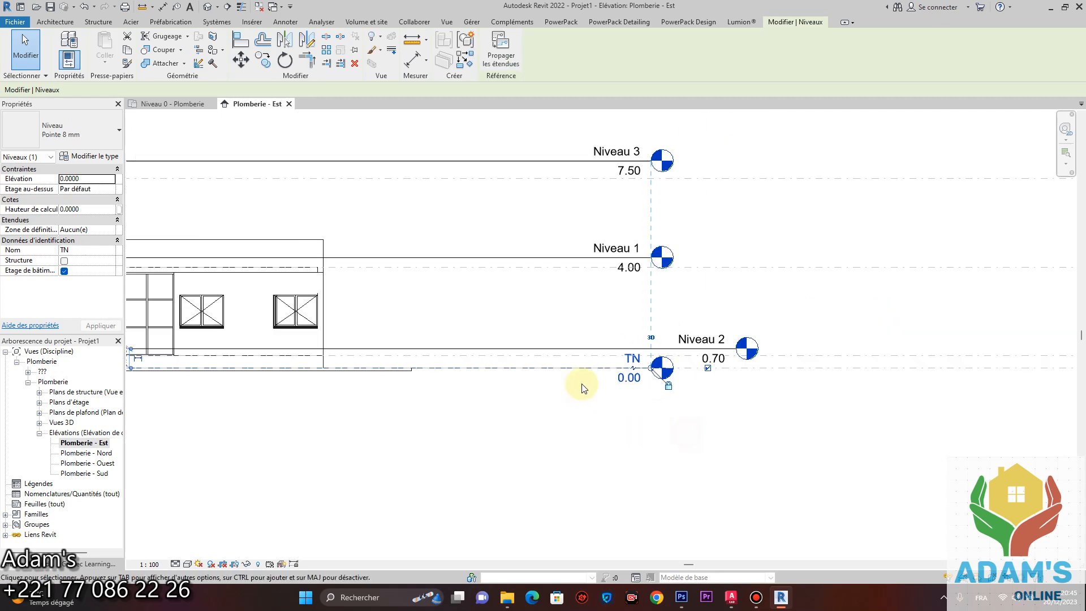
scroll(929, 381, "up", 4)
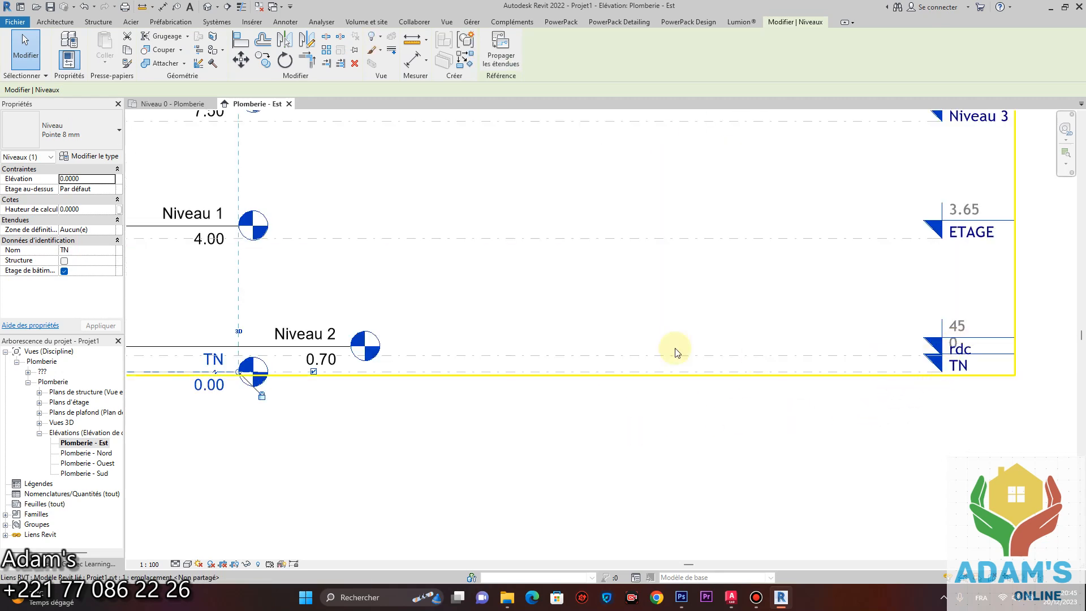
scroll(678, 353, "down", 2)
left_click(688, 315)
scroll(686, 320, "up", 3)
left_click(683, 327)
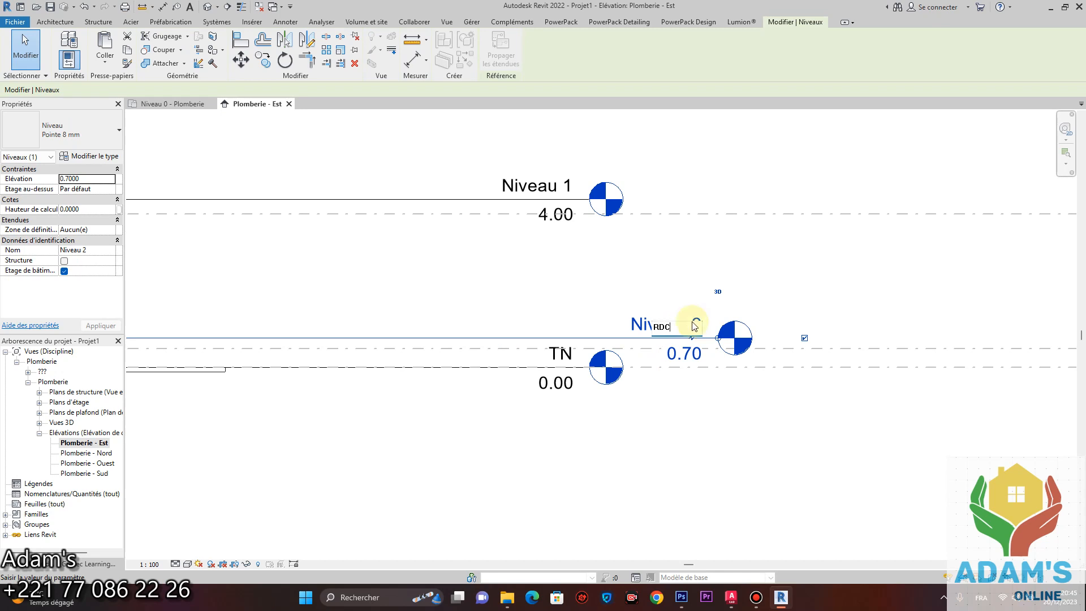
key("Return")
- Rename the level Niveau 1 to ETAGE to match the linked model, and deselect it
scroll(730, 340, "down", 3)
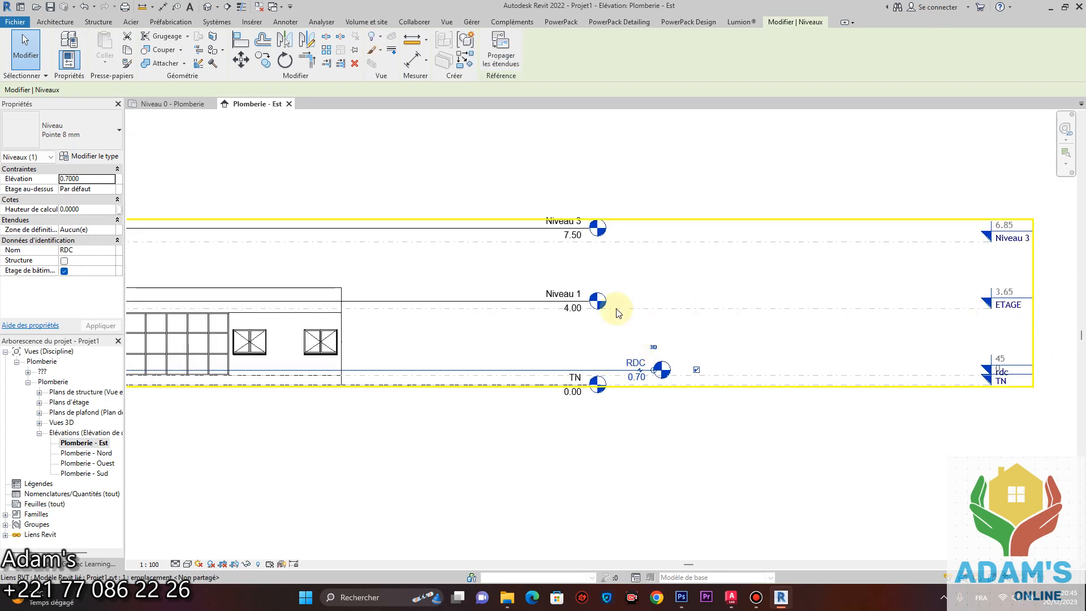
scroll(617, 313, "up", 3)
left_click(507, 274)
left_click(507, 271)
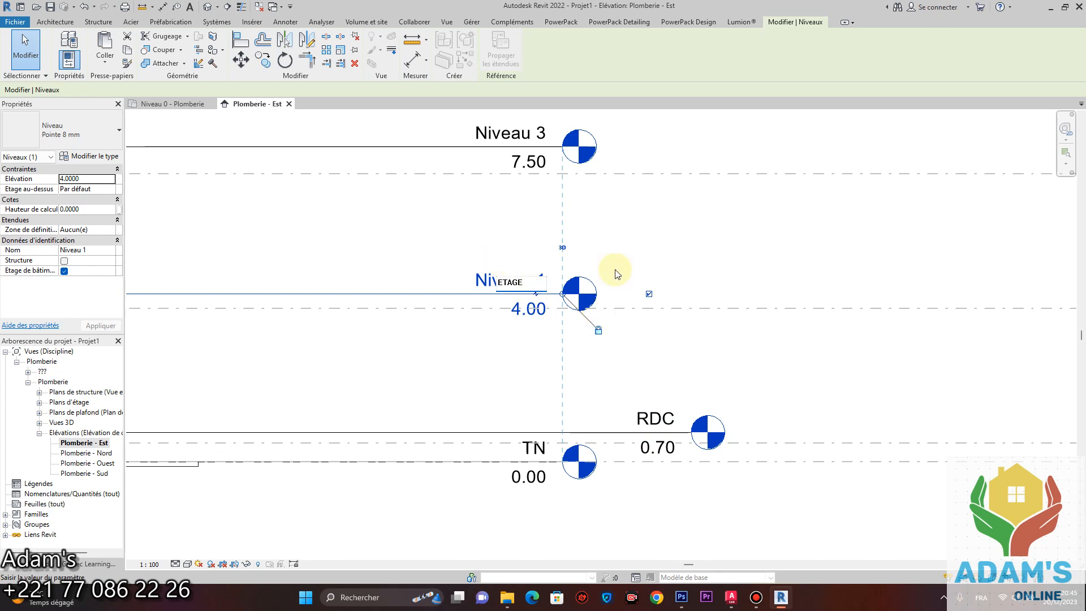
key("Return")
scroll(608, 239, "down", 3)
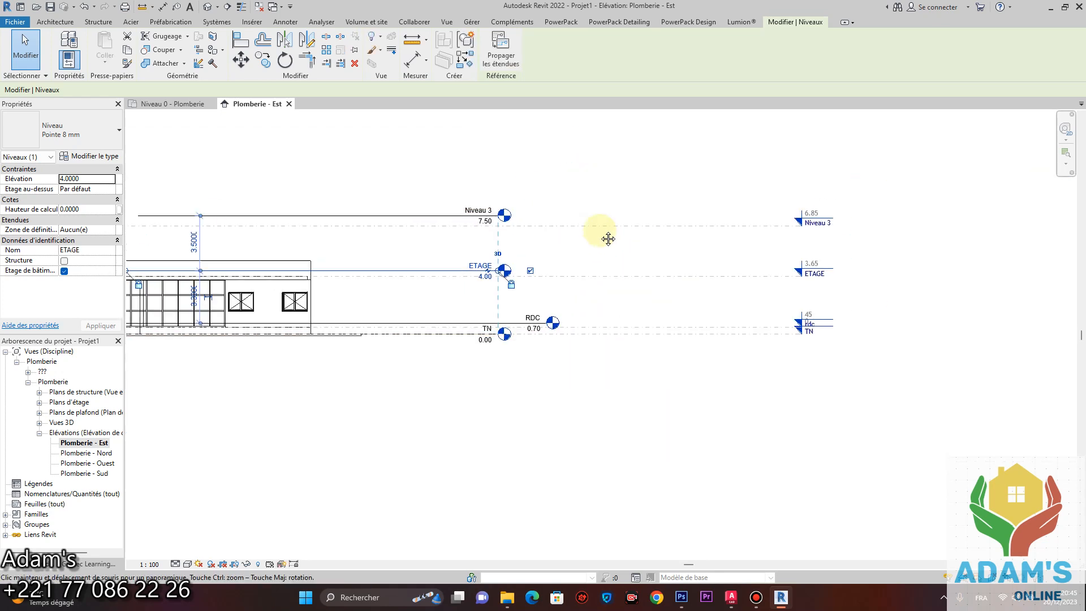
scroll(812, 223, "up", 3)
scroll(811, 225, "down", 3)
middle_click_drag(523, 290, 748, 264)
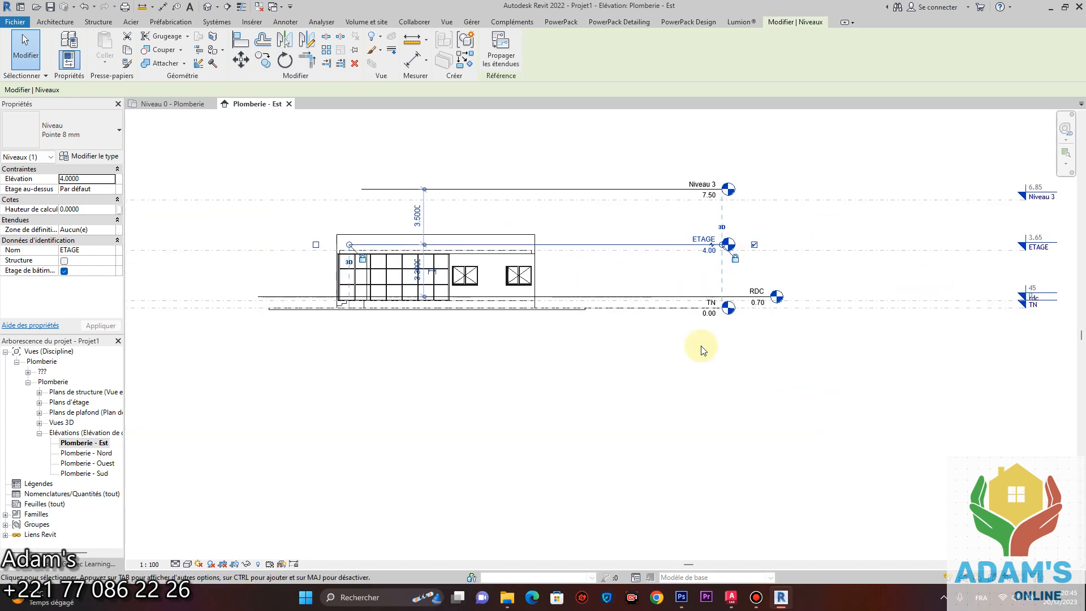
left_click(765, 387)
scroll(747, 315, "up", 3)
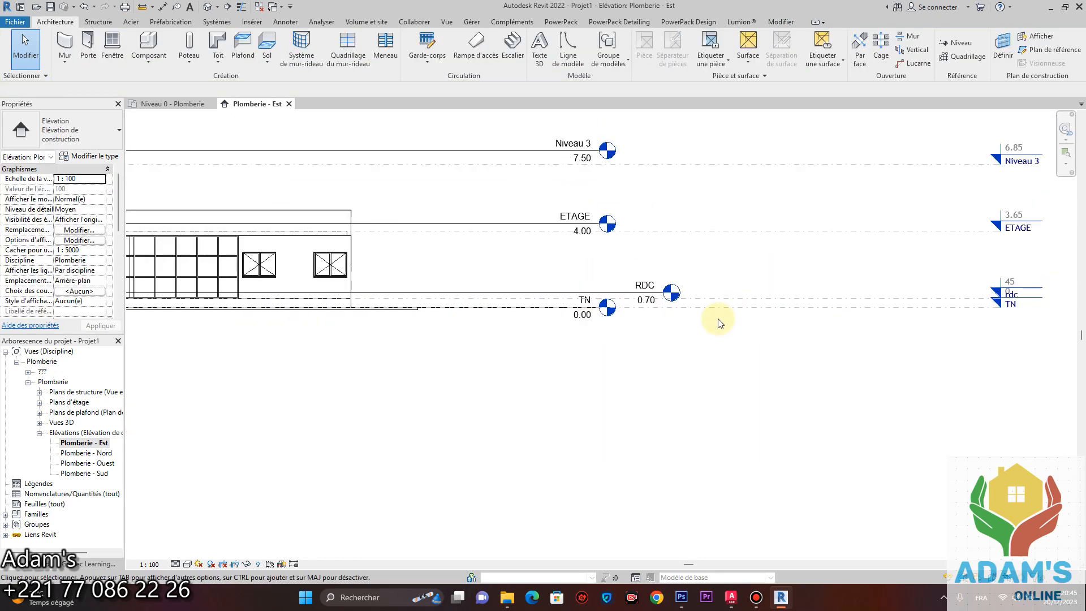
scroll(720, 323, "down", 1)
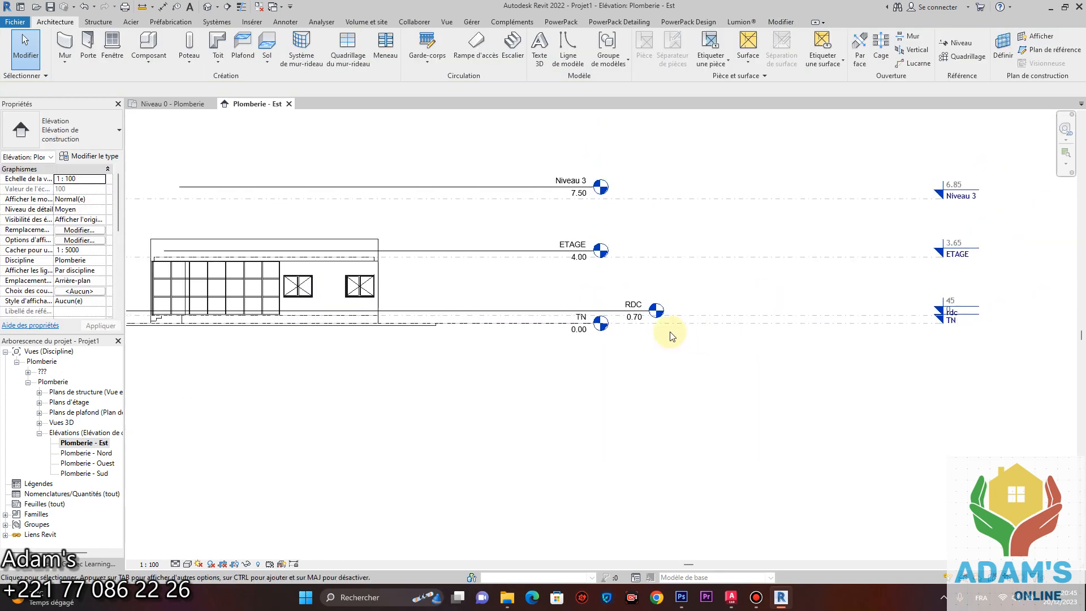
- Align the TN level with the linked model's TN level using the Align tool
left_click(780, 22)
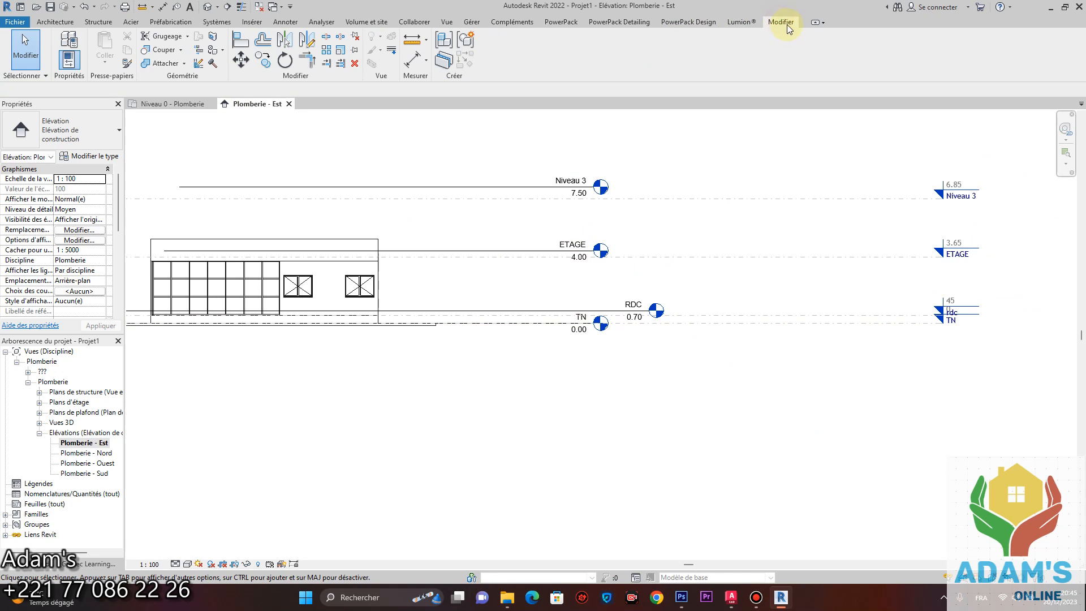
left_click(239, 41)
scroll(620, 328, "up", 5)
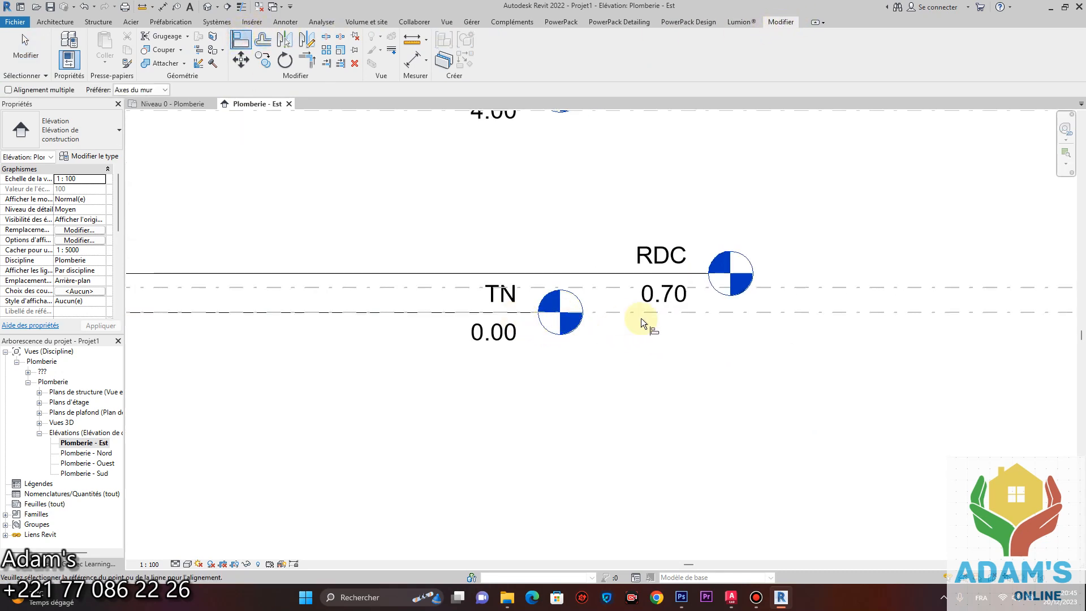
left_click(660, 312)
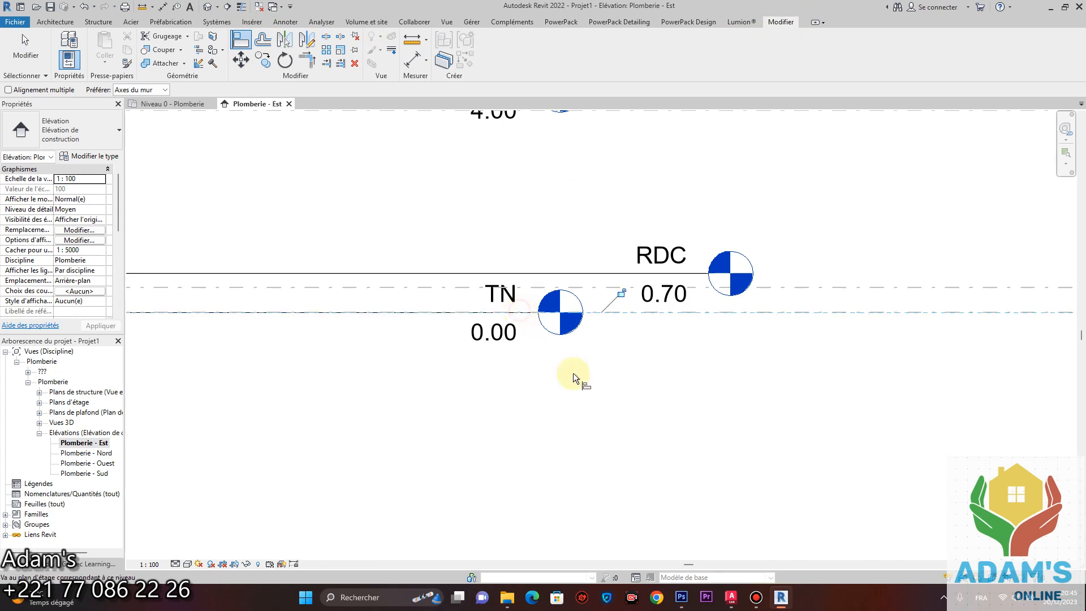
- Align the RDC and ETAGE levels with the corresponding levels of the linked model
scroll(741, 376, "down", 3)
middle_click_drag(832, 361, 675, 361)
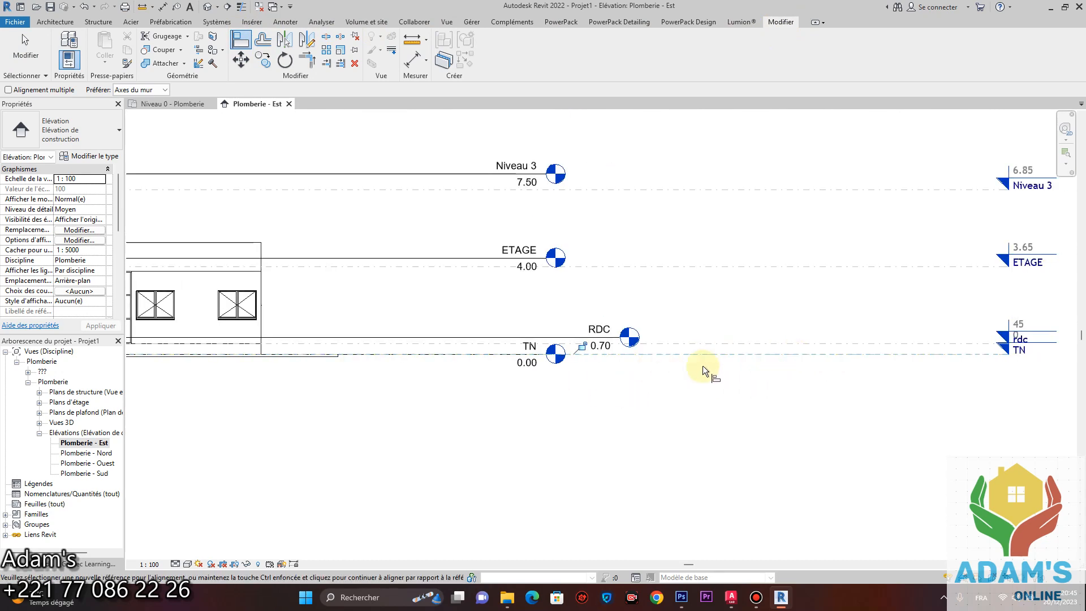
scroll(752, 346, "up", 2)
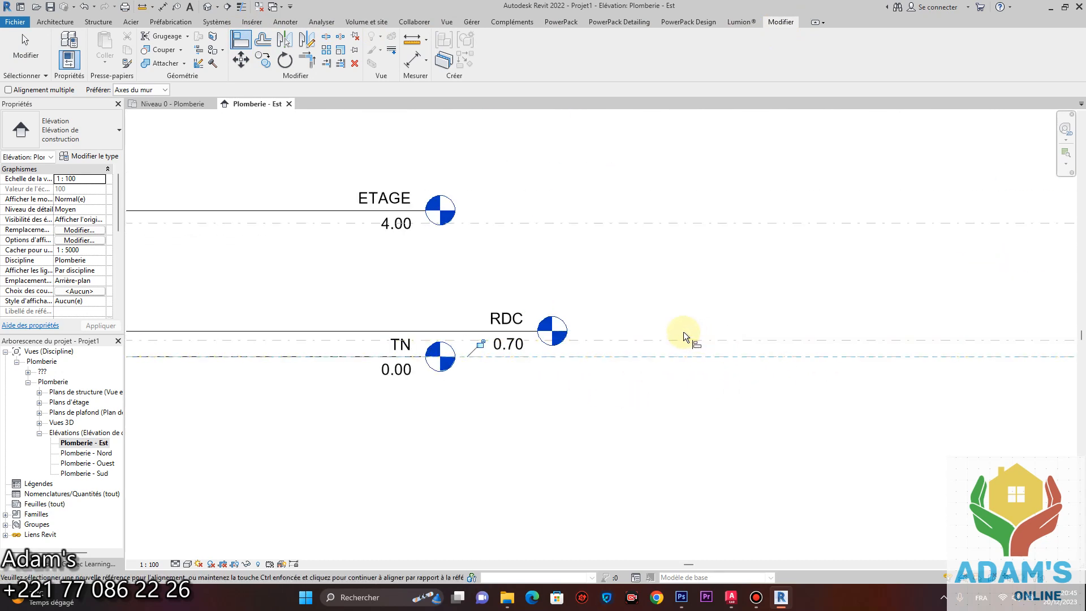
left_click(498, 329)
middle_click_drag(479, 234, 670, 325)
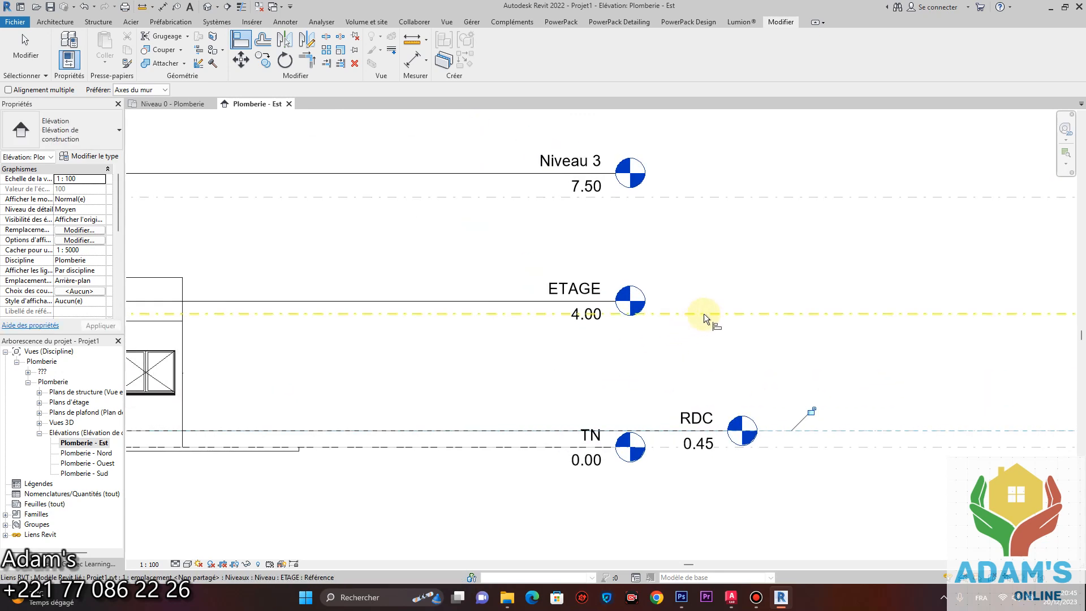
scroll(704, 314, "down", 3)
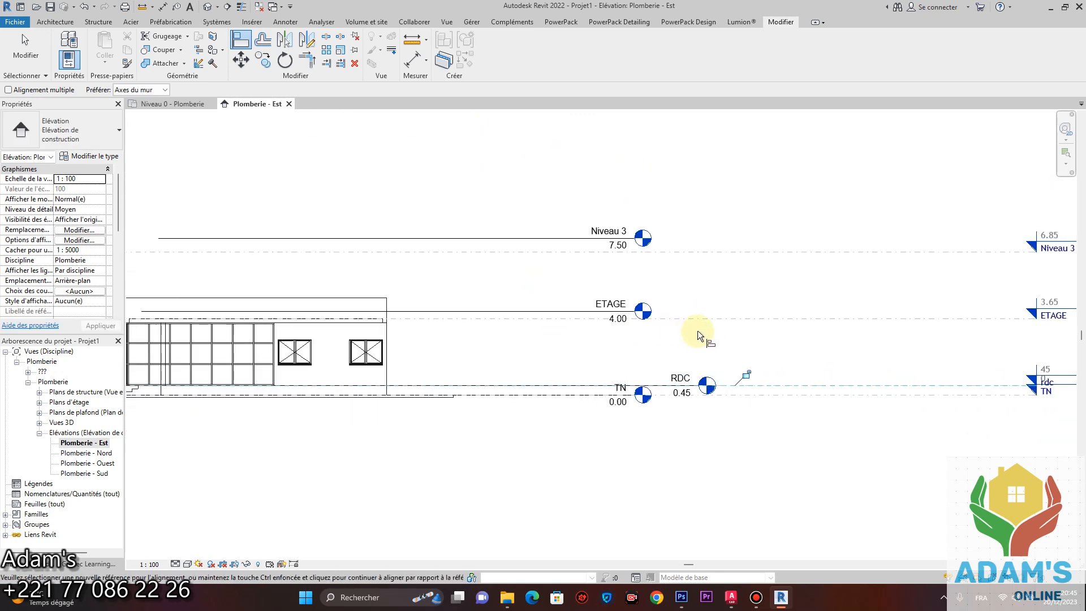
left_click(608, 319)
- Align the Niveau 3 level with the linked model's Niveau 3 level and leave the Align command
scroll(666, 248, "up", 2)
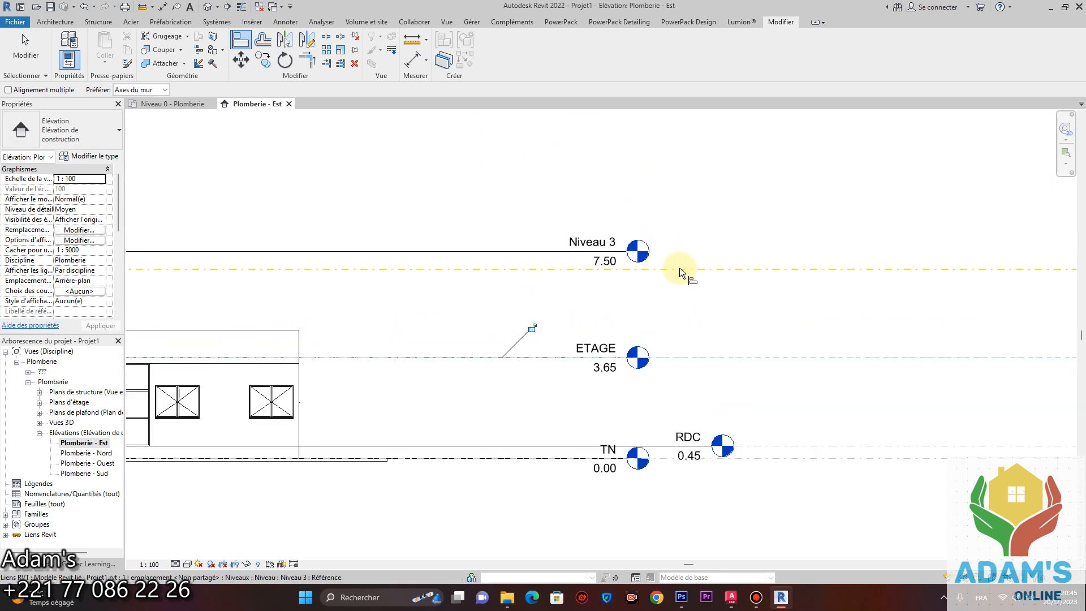
left_click(680, 269)
left_click(572, 251)
scroll(676, 309, "down", 2)
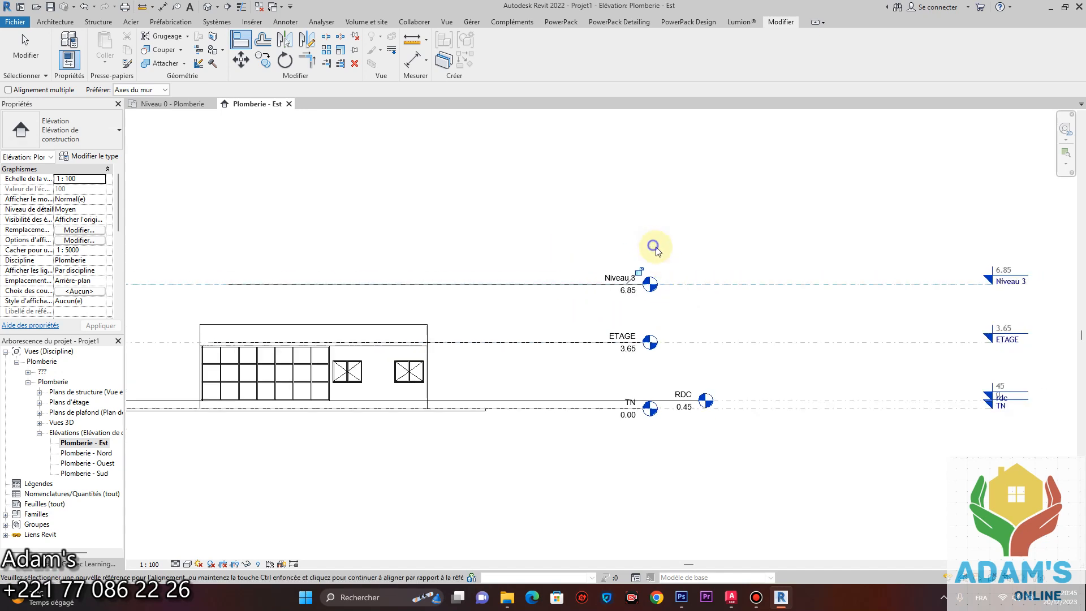
right_click(656, 247)
left_click(673, 253)
right_click(679, 230)
left_click(701, 238)
- Extend the headless end of the ETAGE level line outward past the building's glazed end
scroll(667, 427, "down", 1)
middle_click_drag(667, 447, 658, 342)
scroll(658, 340, "up", 1)
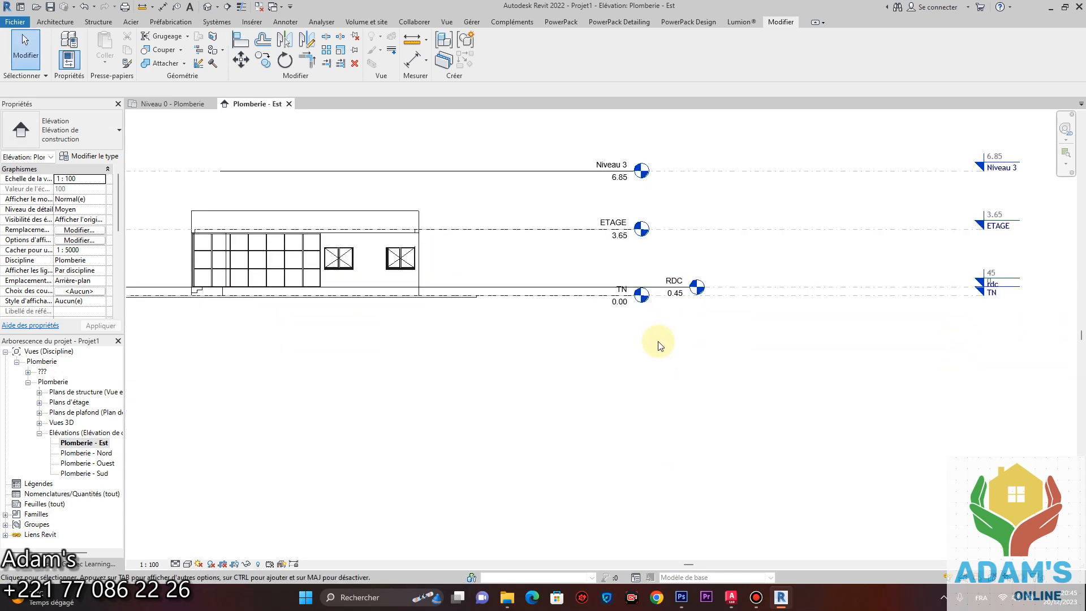
scroll(659, 344, "up", 2)
scroll(590, 318, "down", 2)
middle_click_drag(590, 318, 650, 376)
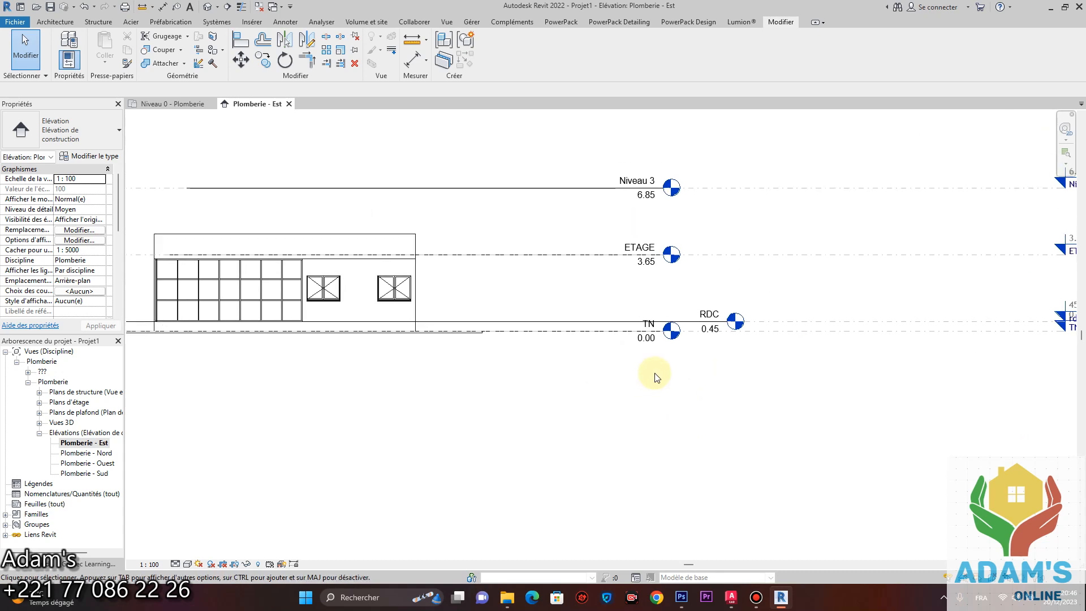
scroll(650, 355, "down", 2)
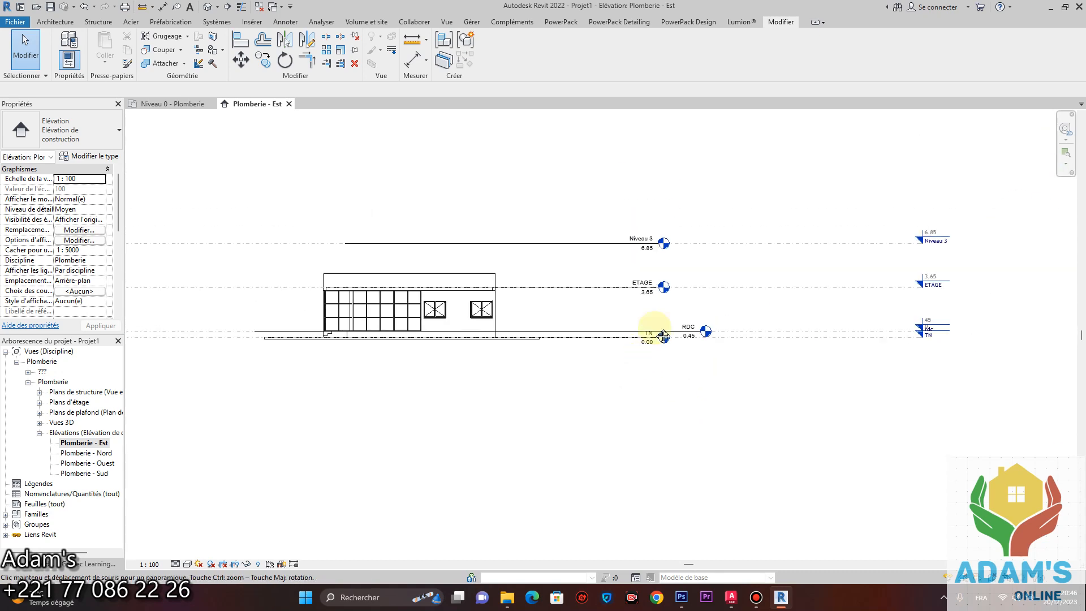
middle_click_drag(655, 330, 673, 290)
left_click(552, 246)
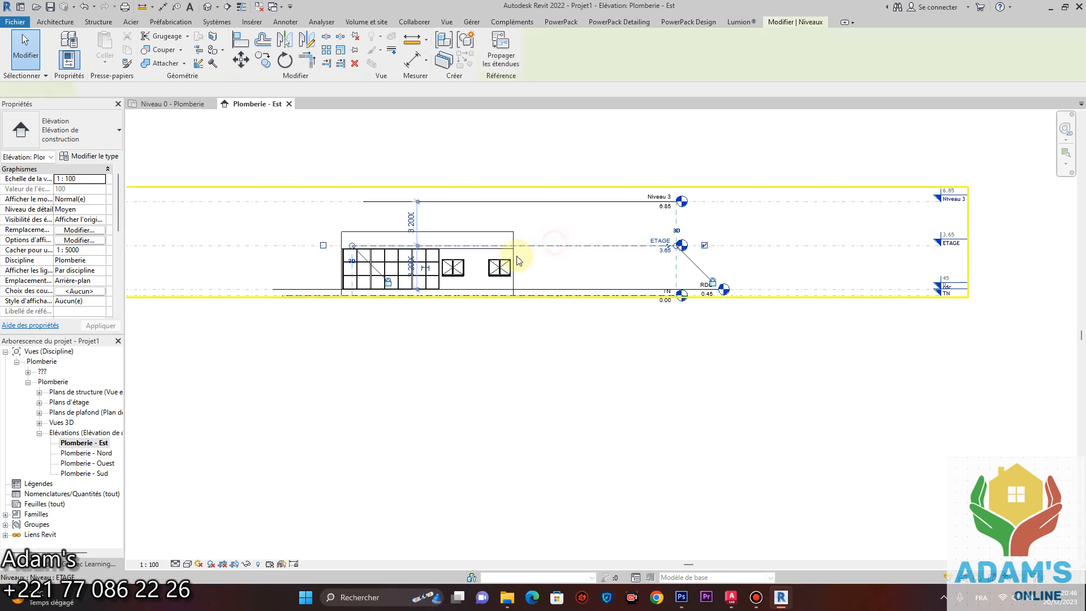
middle_click_drag(517, 256, 647, 260)
left_click_drag(482, 250, 391, 244)
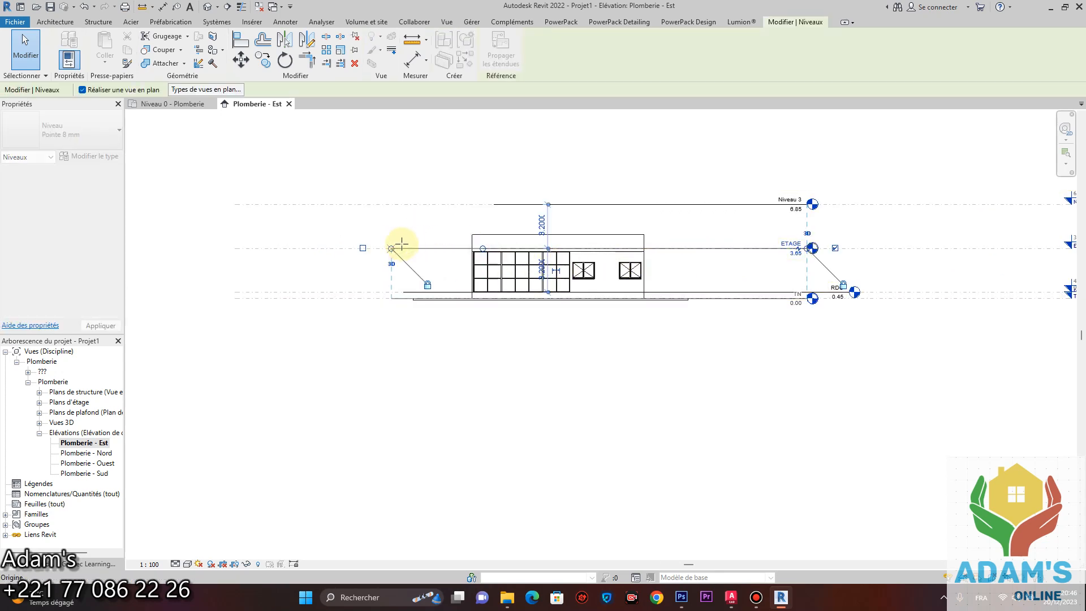
left_click(436, 223)
- Extend the headless end of the Niveau 3 line to line up with the ETAGE line's end, and deselect it
left_click(516, 203)
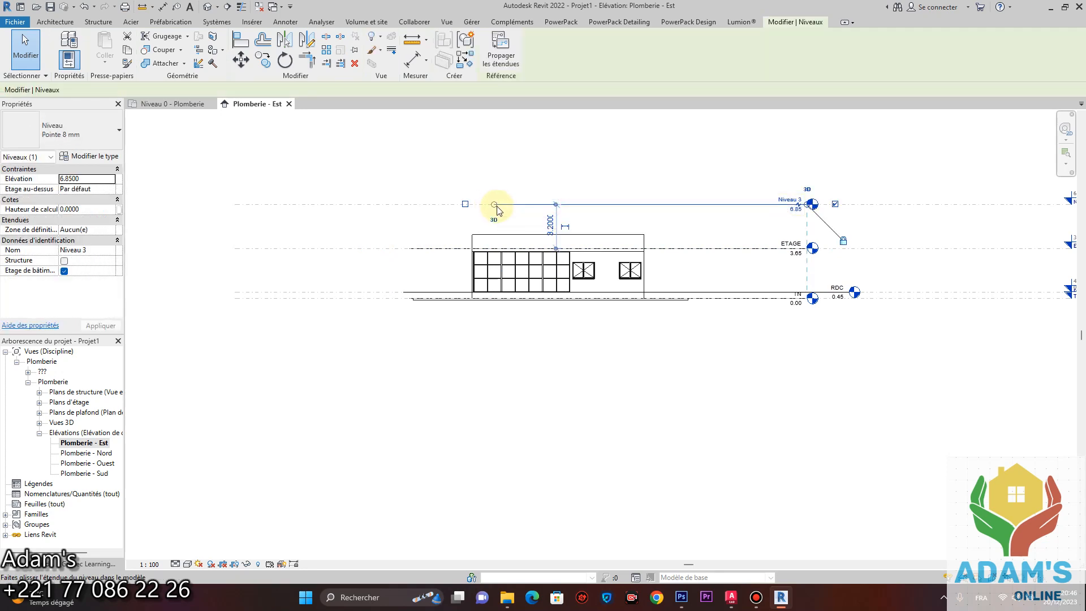
left_click_drag(495, 204, 410, 205)
left_click(451, 422)
- Start Copy/Monitor with the select-link option and choose the linked architectural model
scroll(499, 341, "down", 1)
scroll(764, 320, "up", 2)
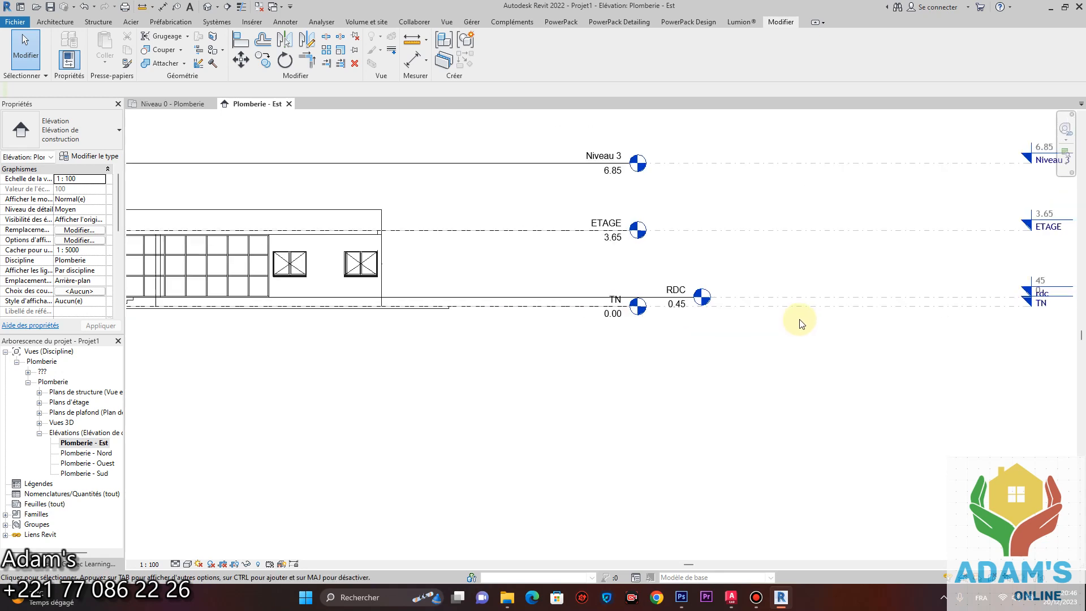
scroll(803, 322, "down", 2)
scroll(929, 308, "up", 1)
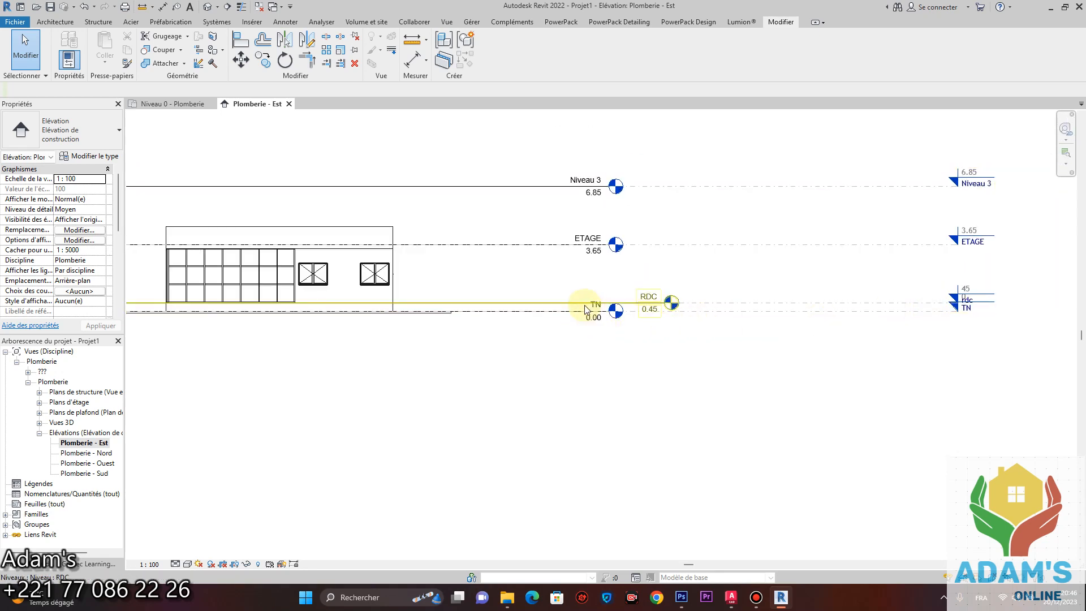
scroll(585, 310, "down", 2)
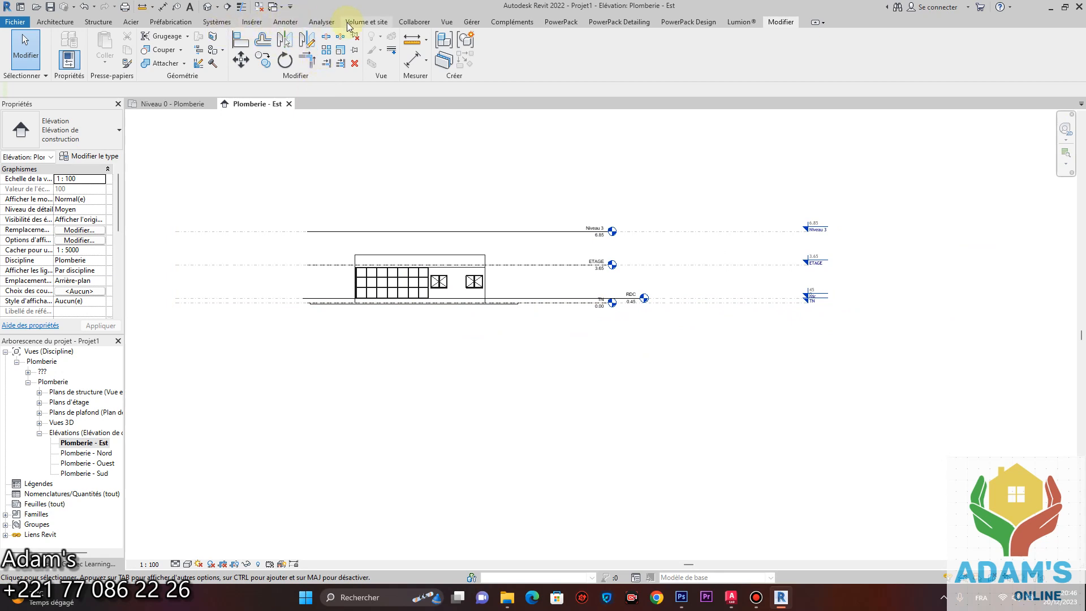
left_click(407, 22)
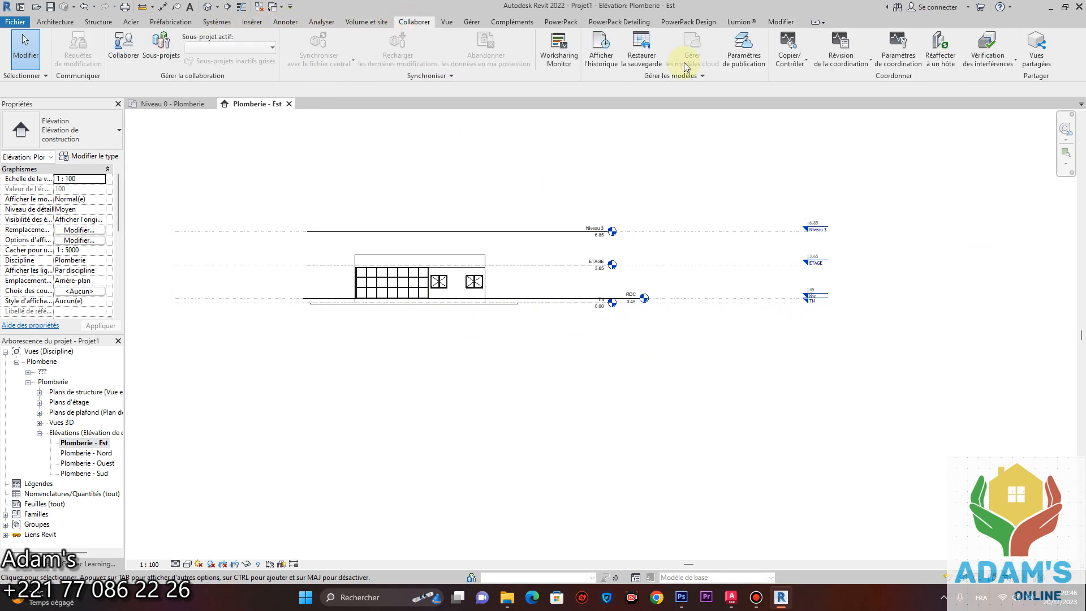
left_click(798, 78)
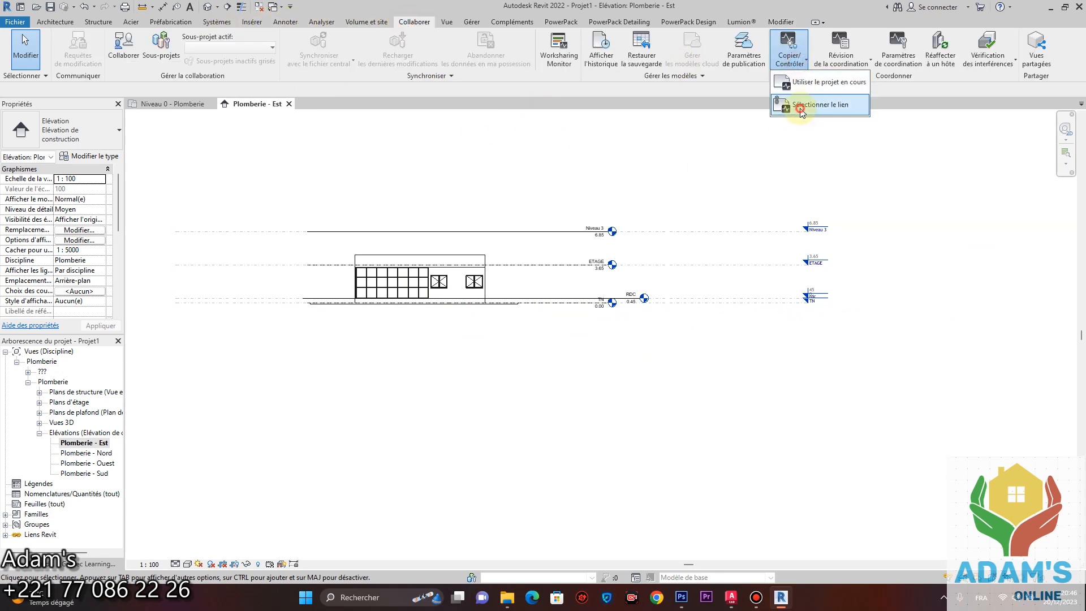
left_click(795, 104)
left_click(810, 45)
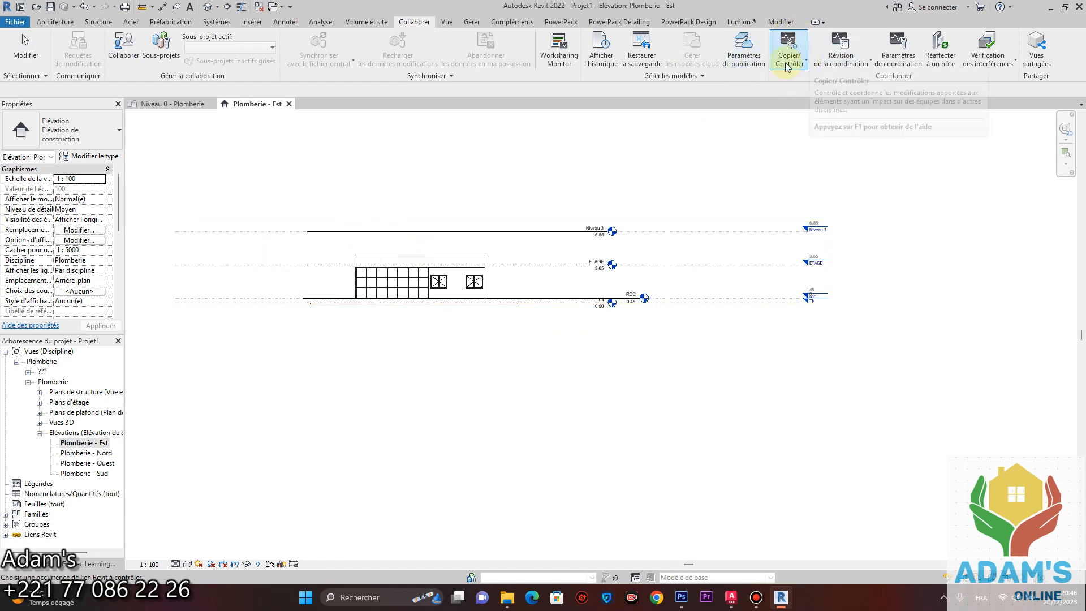
left_click(816, 105)
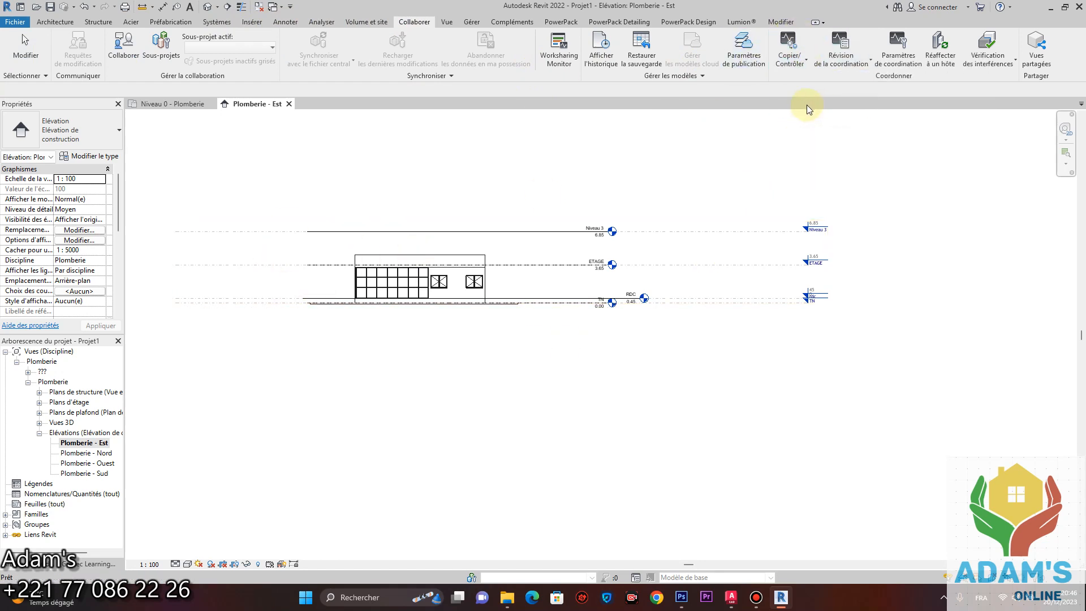
left_click(510, 232)
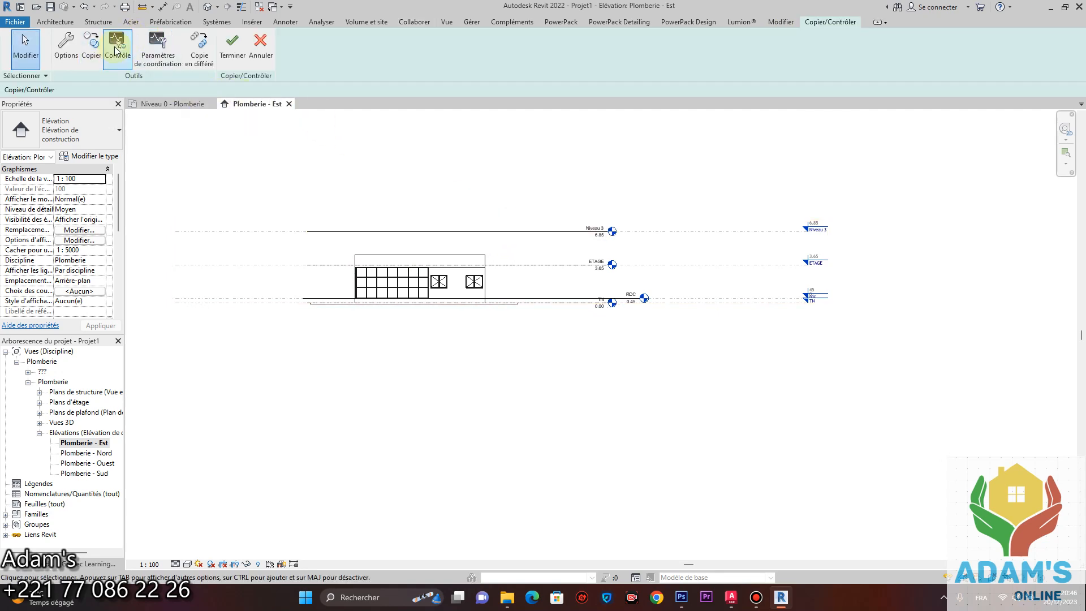
- Monitor the project's TN level against the TN level of the linked model
left_click(116, 50)
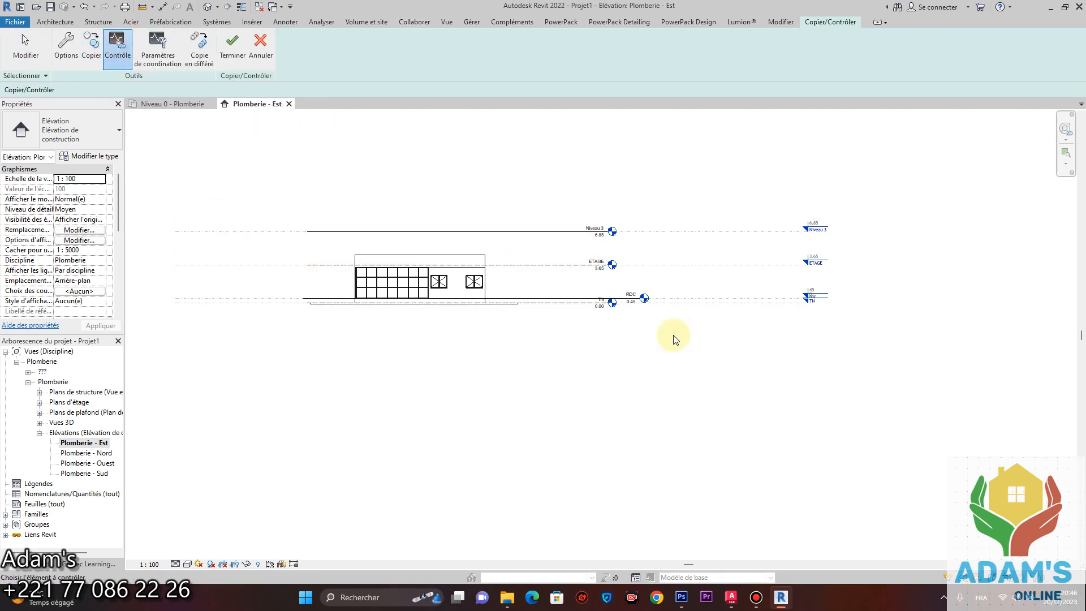
scroll(673, 339, "up", 4)
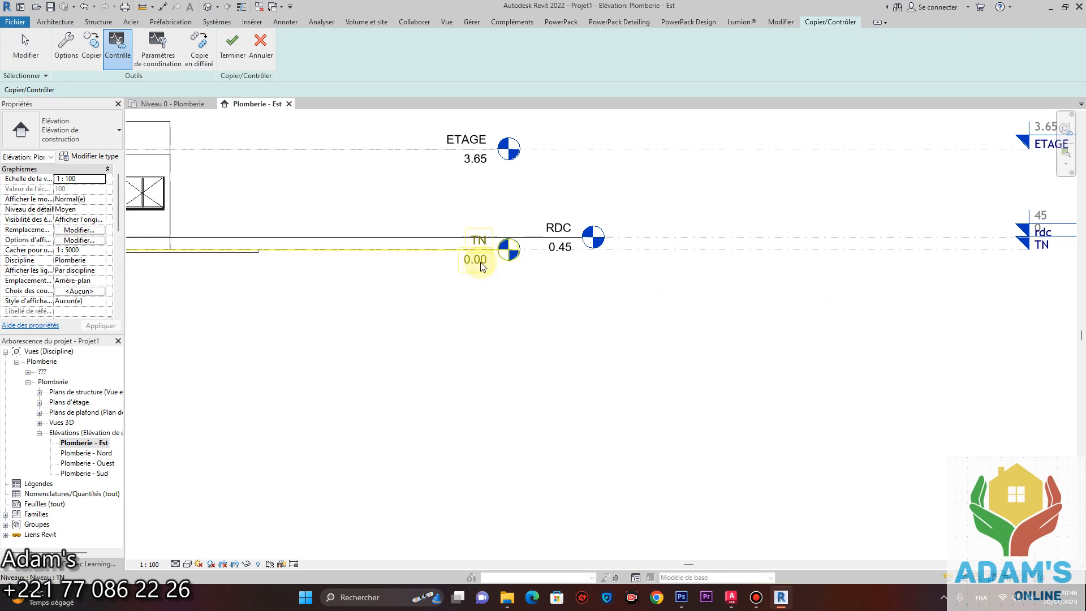
left_click(452, 255)
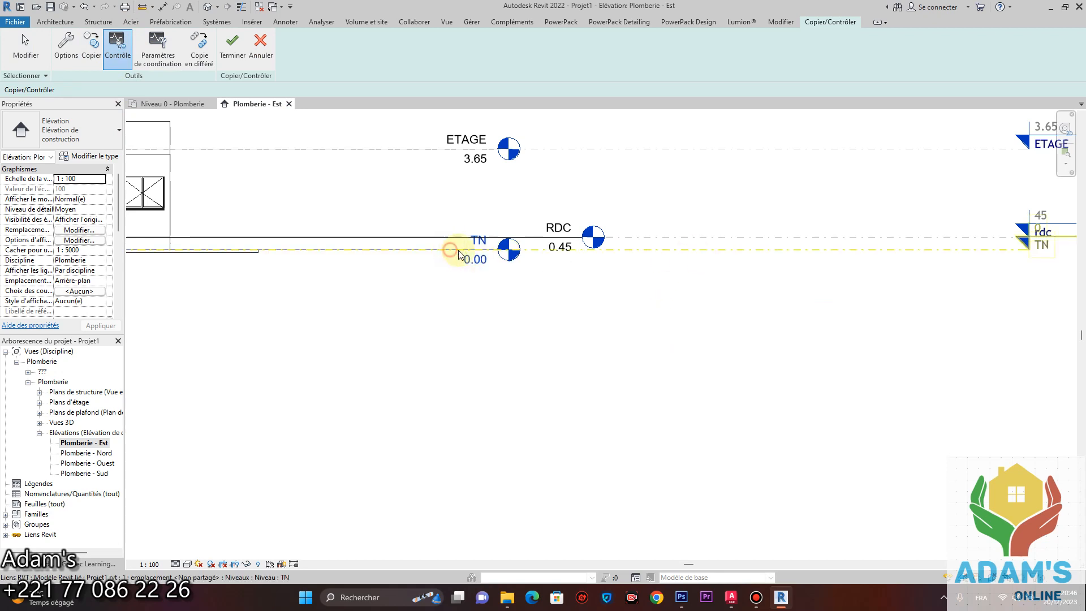
left_click(677, 251)
- Monitor the project's RDC level against the linked model's rdc level
scroll(628, 338, "down", 2)
middle_click_drag(633, 339, 828, 336)
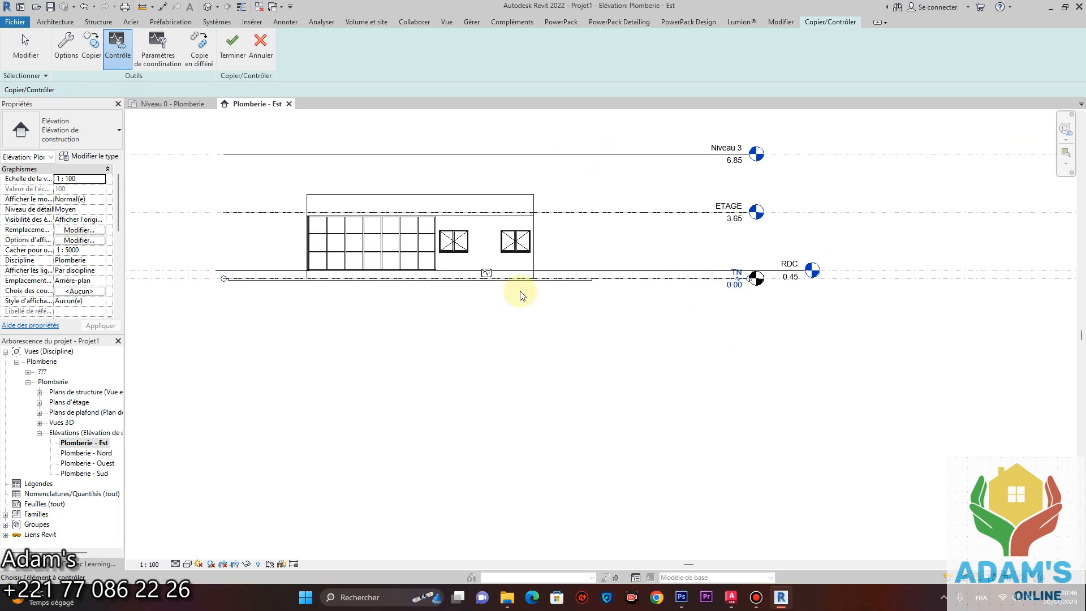
scroll(494, 275, "up", 2)
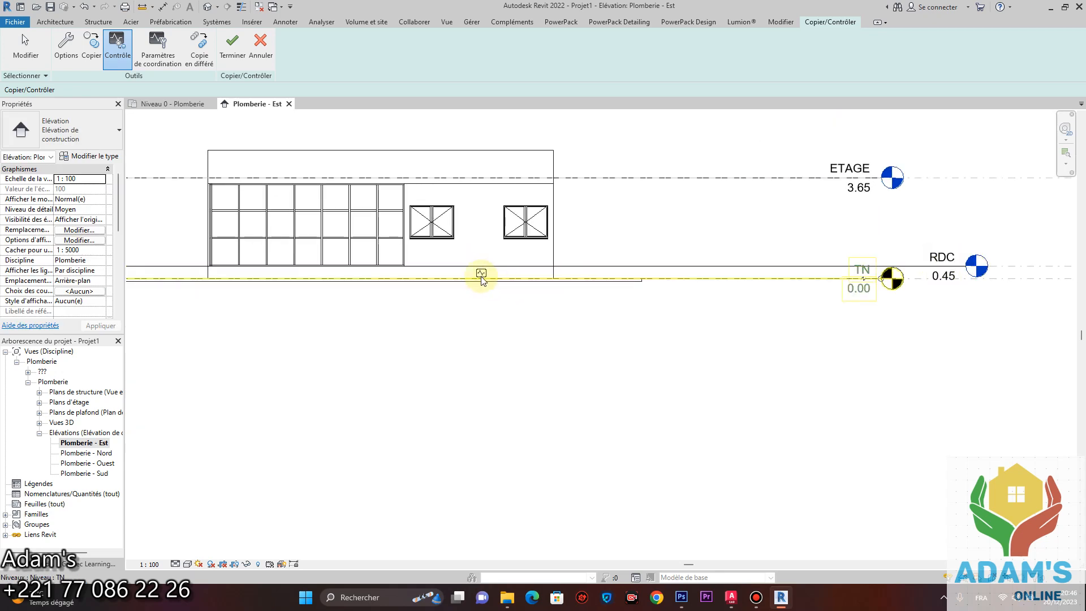
middle_click_drag(836, 355, 634, 360)
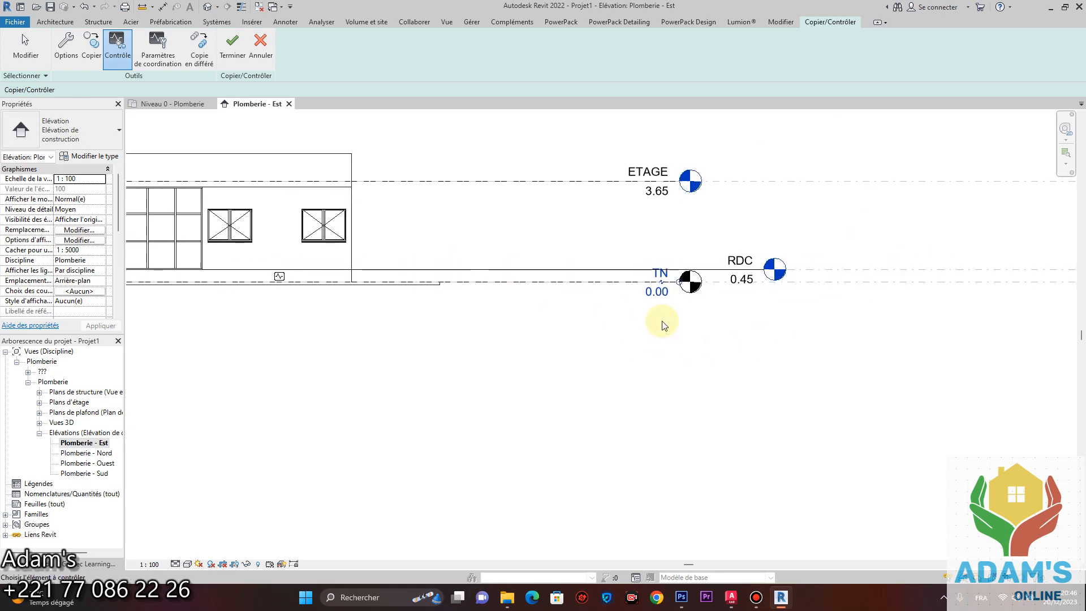
scroll(663, 324, "down", 1)
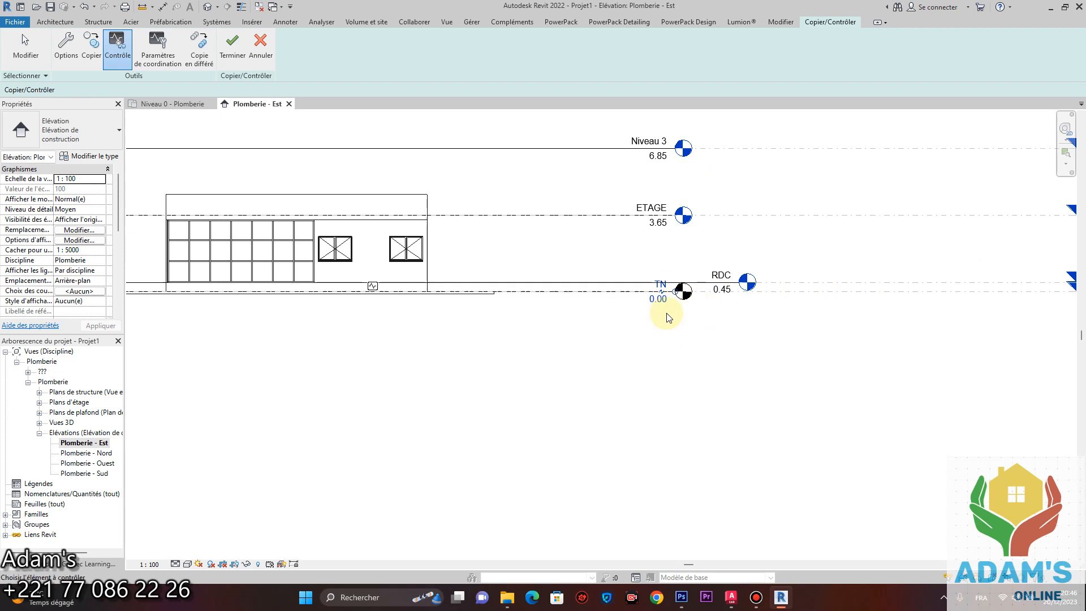
left_click(625, 285)
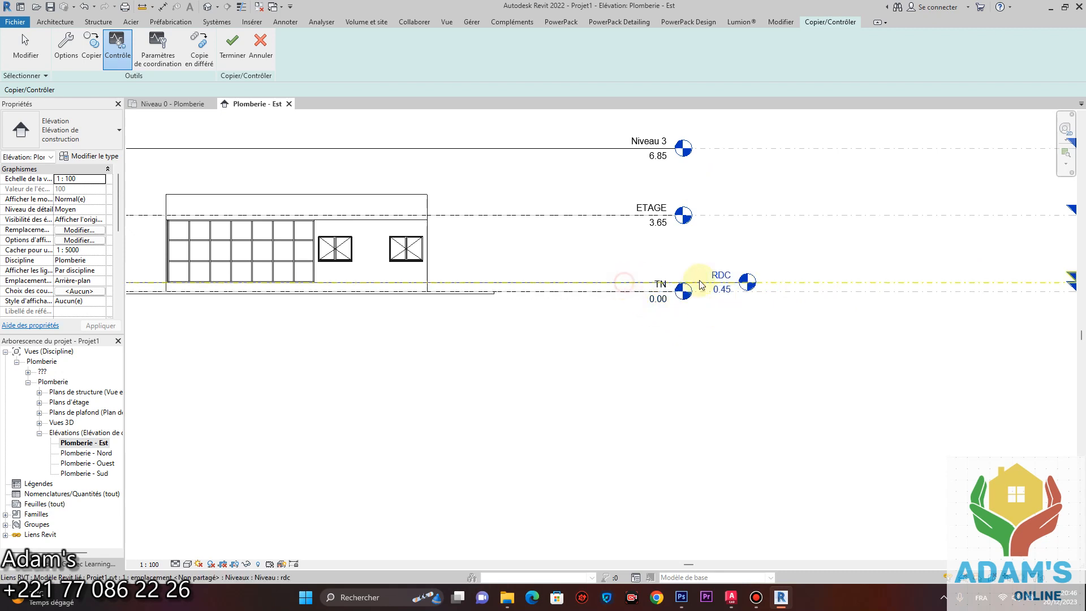
left_click(797, 286)
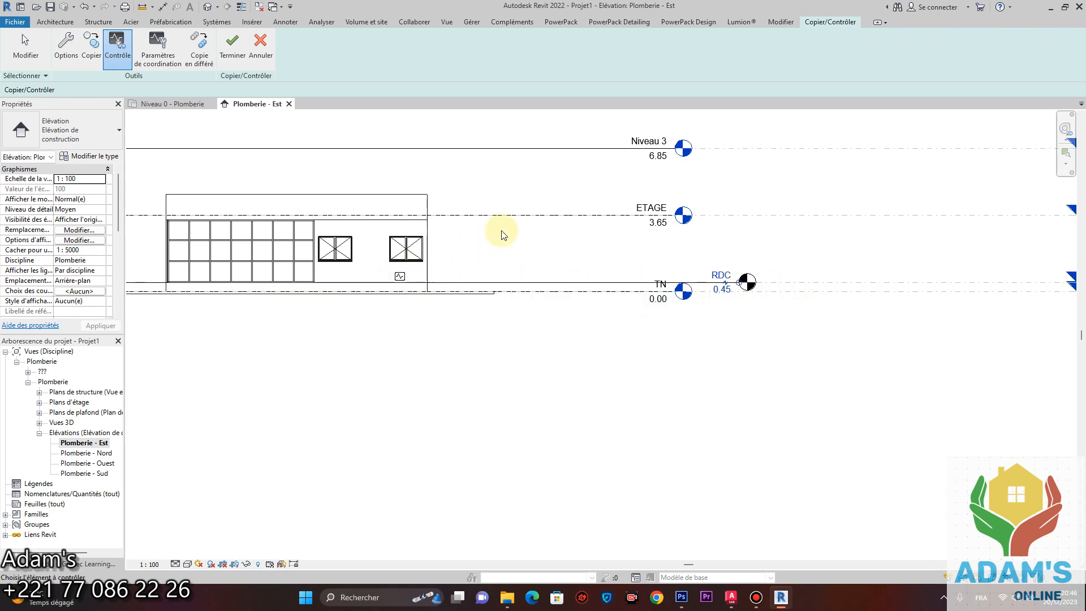
- Monitor the ETAGE and Niveau 3 levels against their linked counterparts and finish Copy/Monitor
left_click(753, 214)
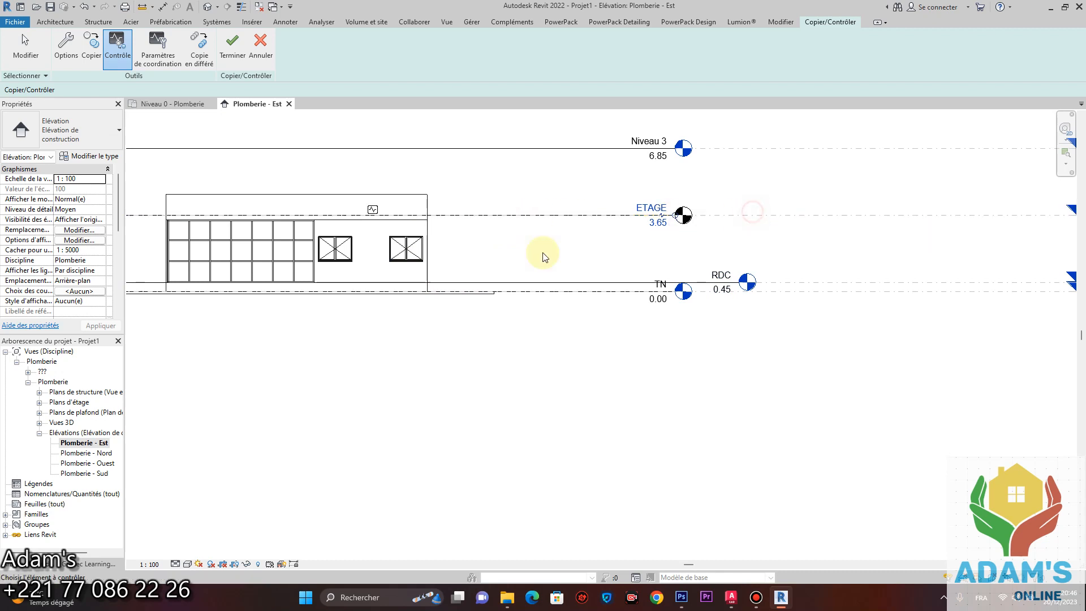
middle_click_drag(577, 189, 584, 272)
left_click(572, 226)
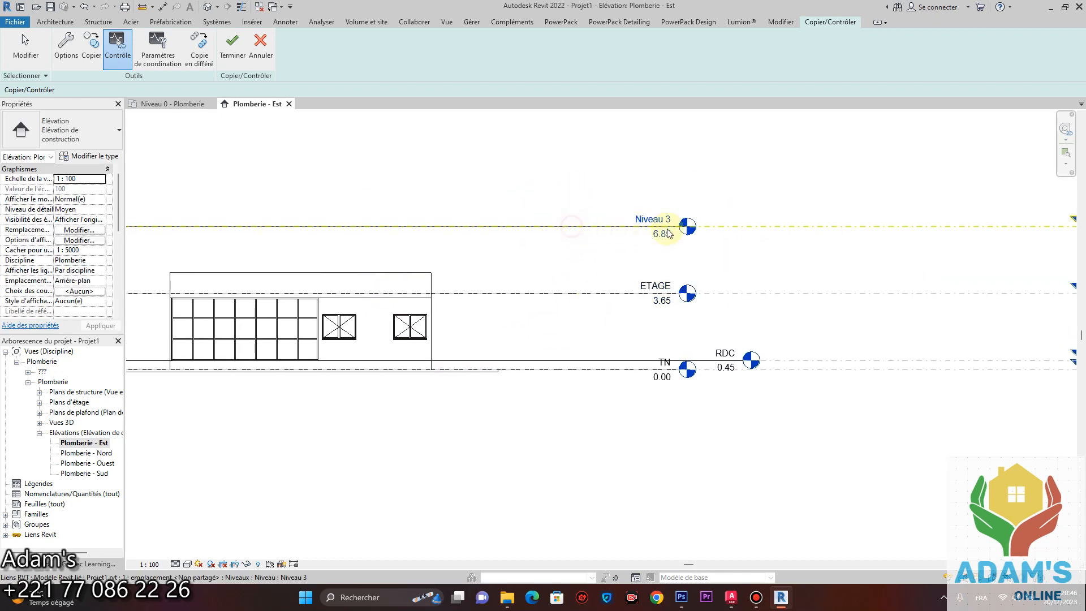
left_click(239, 57)
scroll(510, 381, "down", 2)
scroll(582, 328, "up", 2)
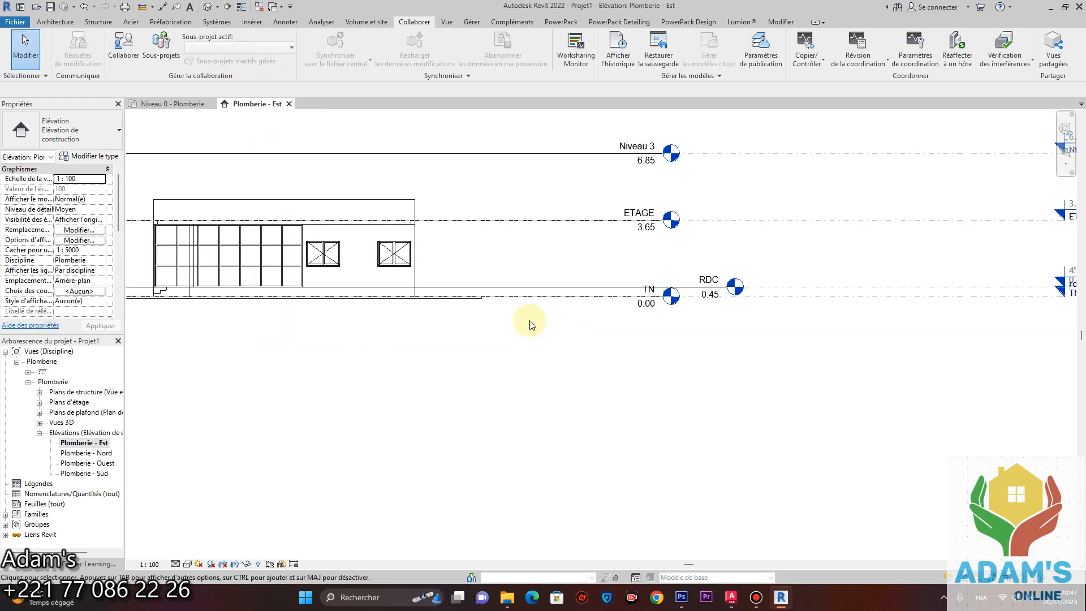
- Restart Copy/Monitor on the linked architectural model, try to monitor the ETAGE level against its linked counterpart again, and finish the session
middle_click_drag(531, 324, 573, 337)
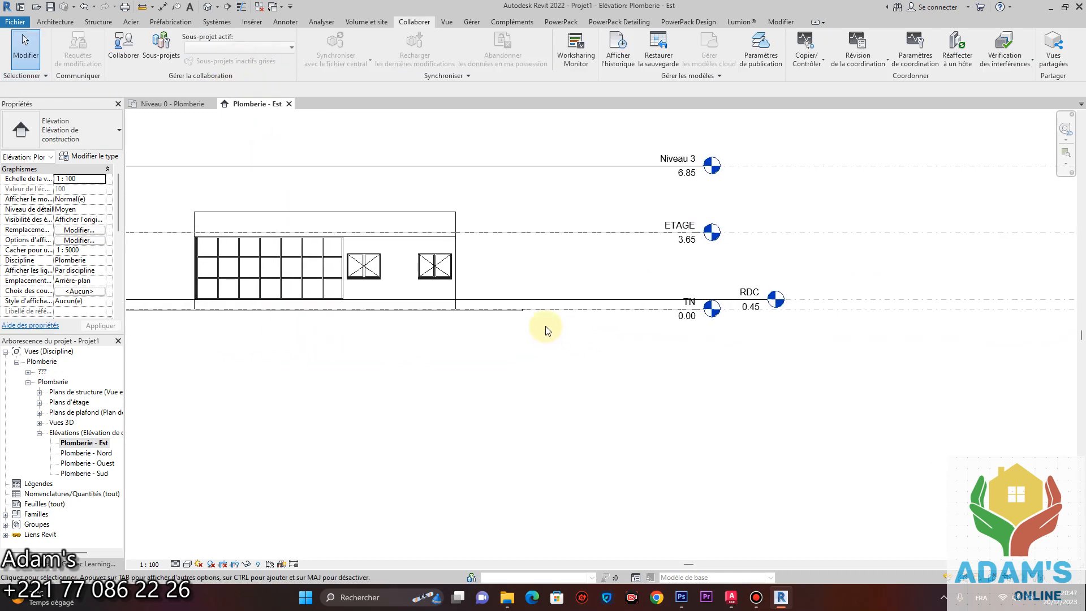
scroll(546, 329, "down", 2)
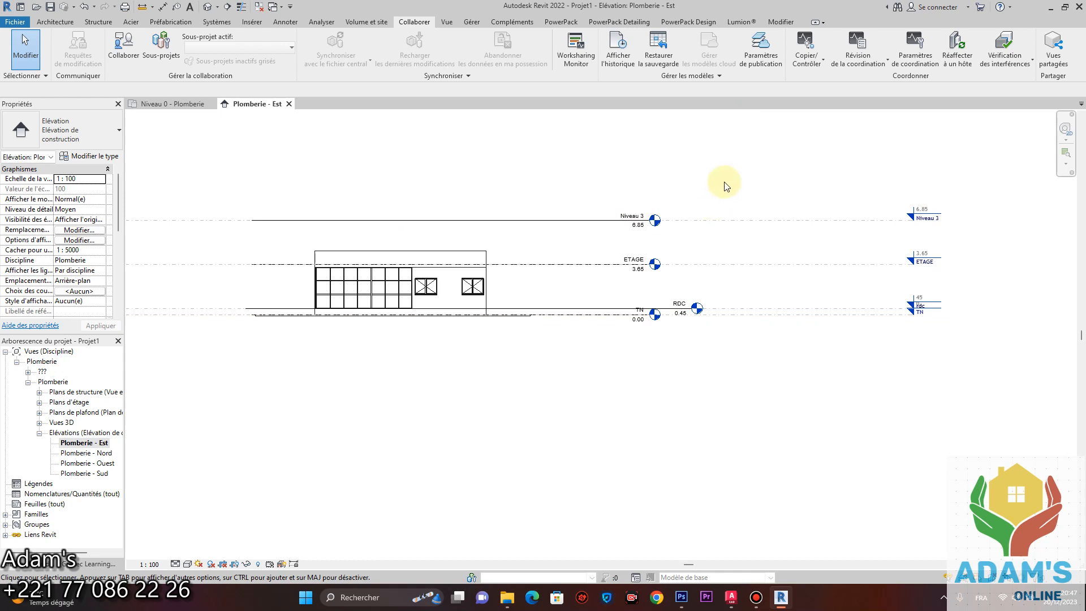
left_click(820, 61)
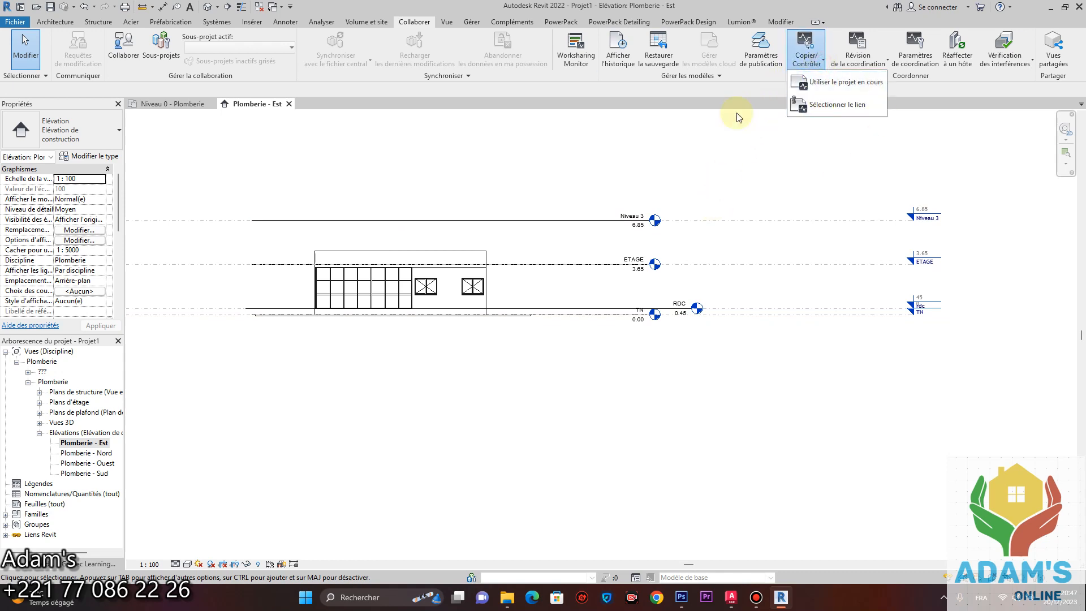
left_click(831, 104)
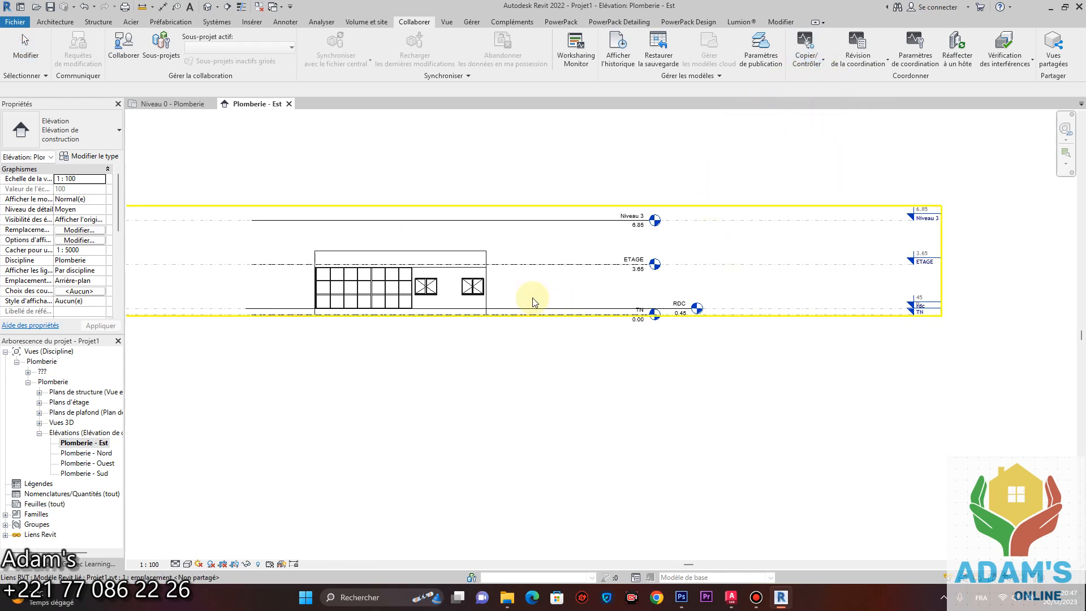
left_click(498, 223)
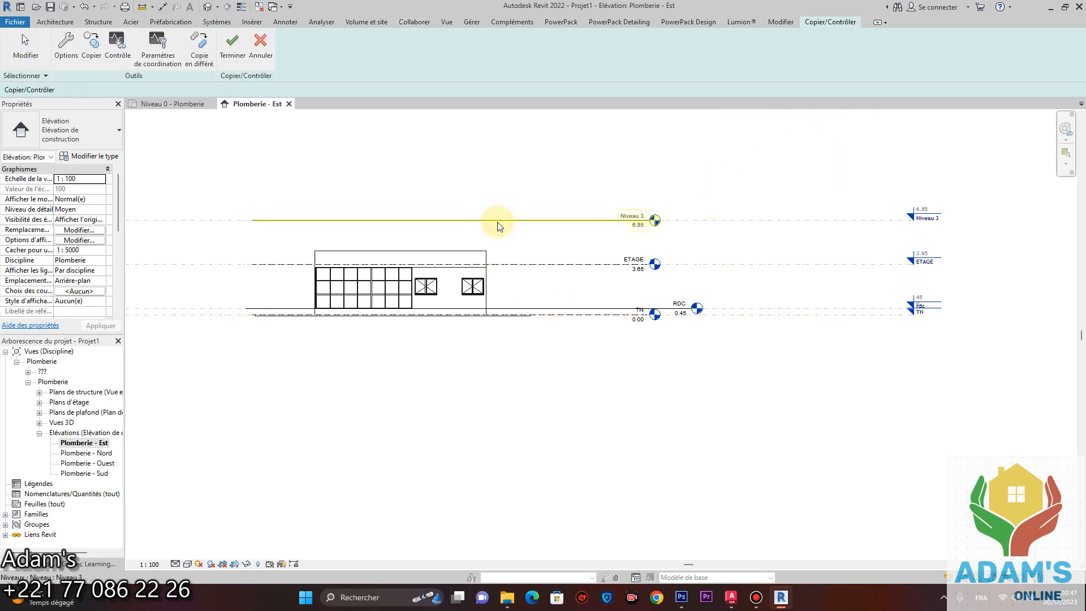
left_click(117, 48)
scroll(736, 308, "up", 1)
scroll(672, 278, "up", 2)
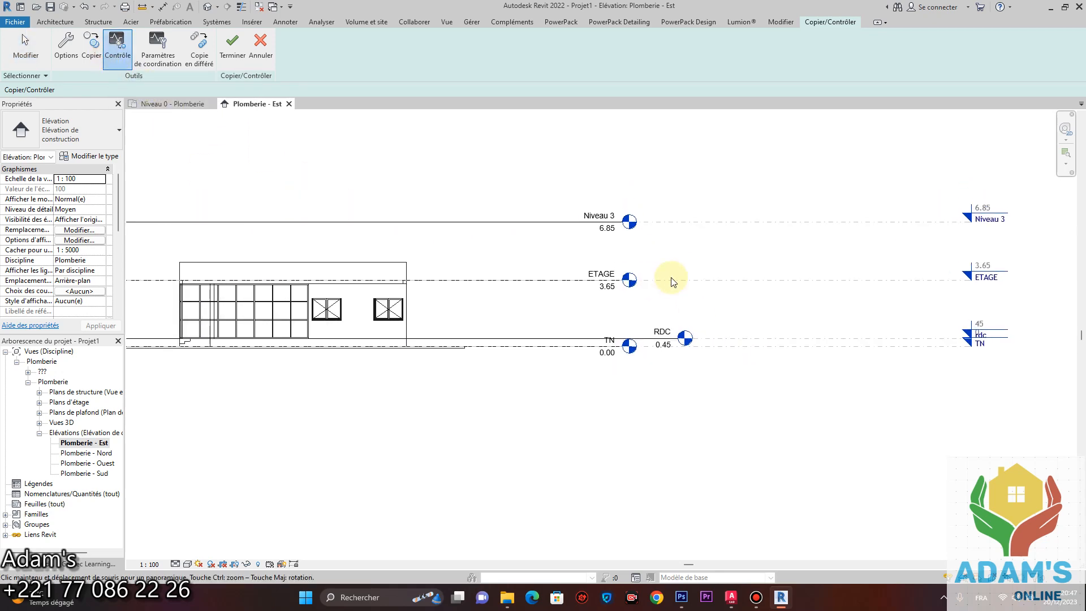
left_click(655, 284)
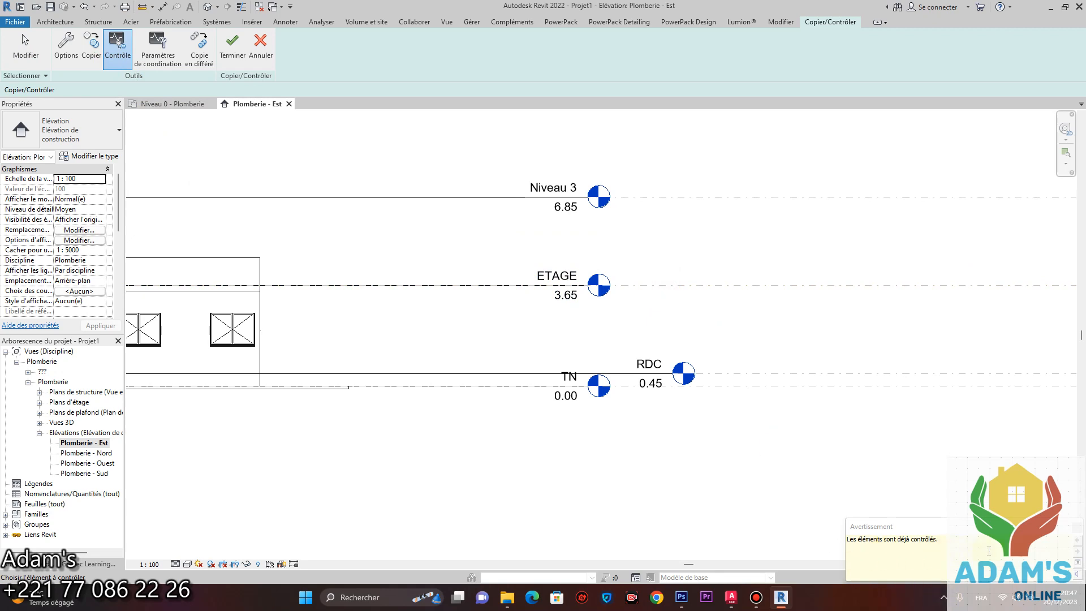
scroll(752, 453, "down", 2)
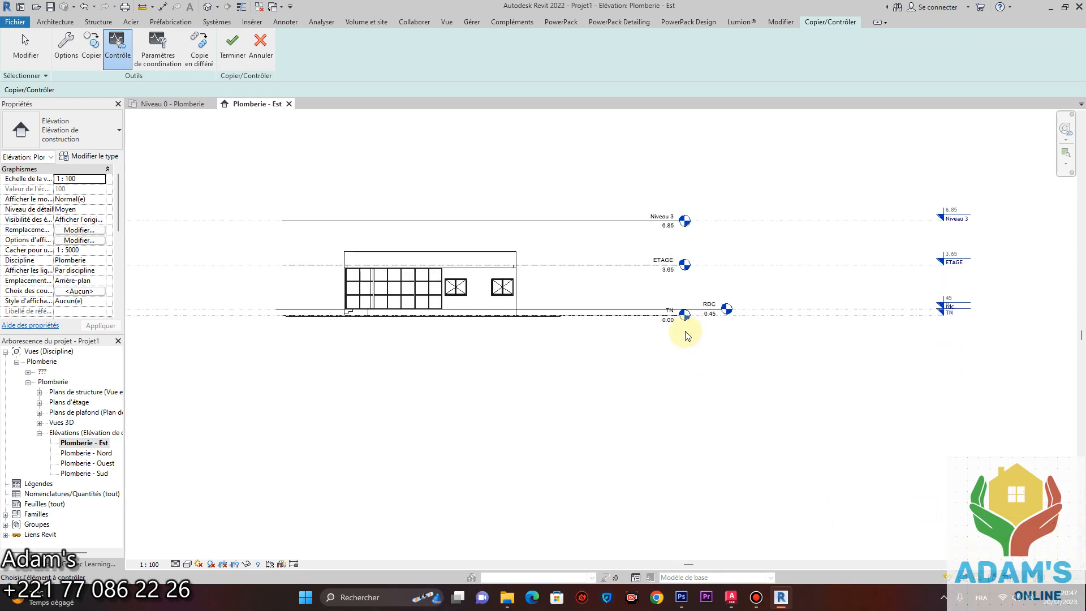
middle_click_drag(406, 411, 448, 394)
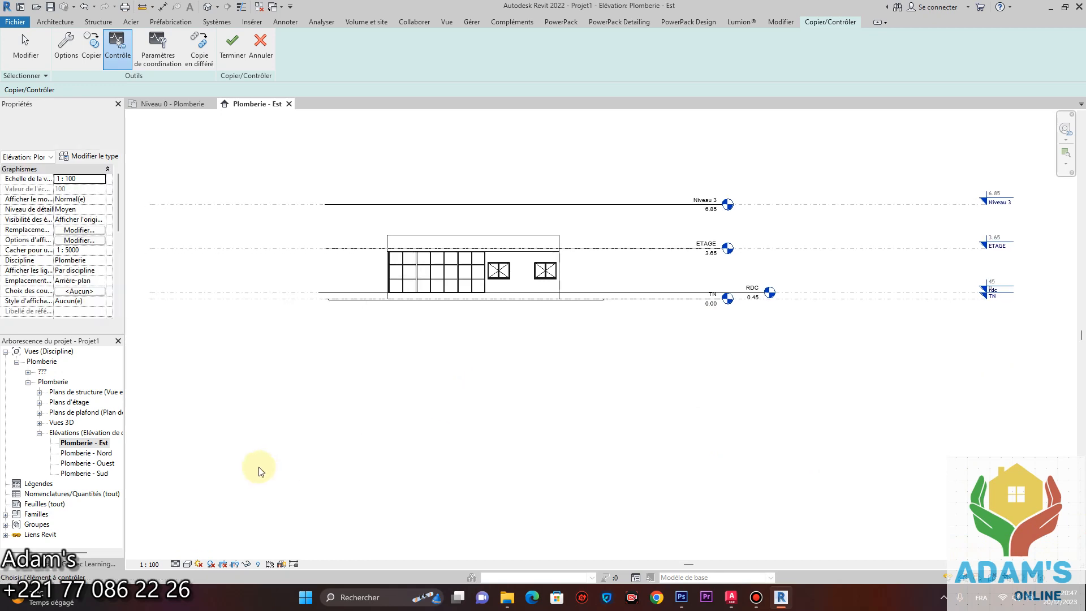
left_click(232, 43)
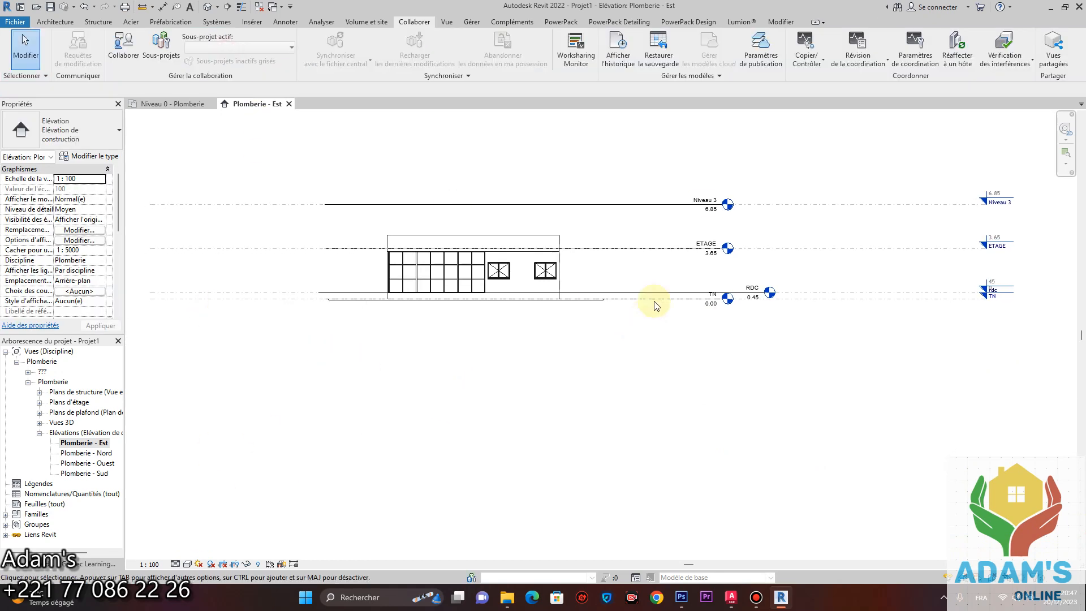
middle_click_drag(704, 295, 697, 308)
scroll(679, 293, "up", 2)
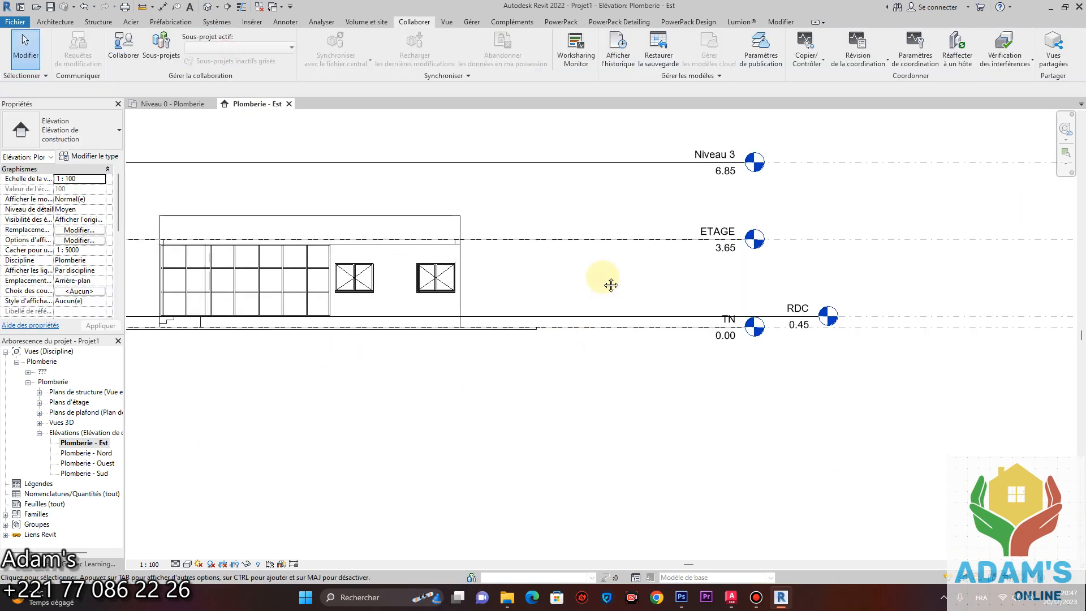
middle_click_drag(599, 283, 644, 307)
scroll(645, 306, "down", 2)
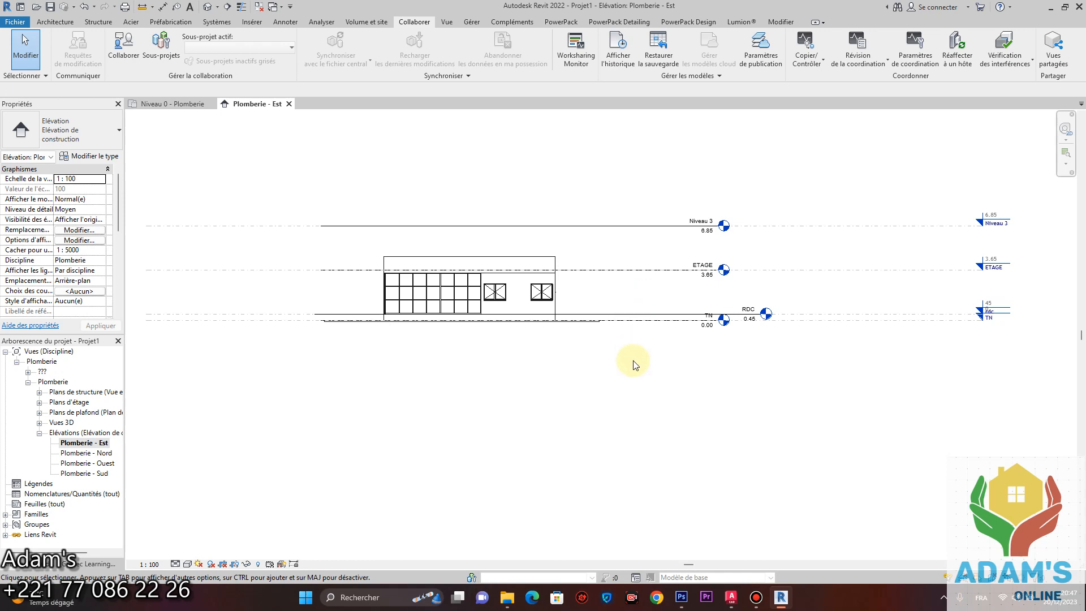
left_click(756, 602)
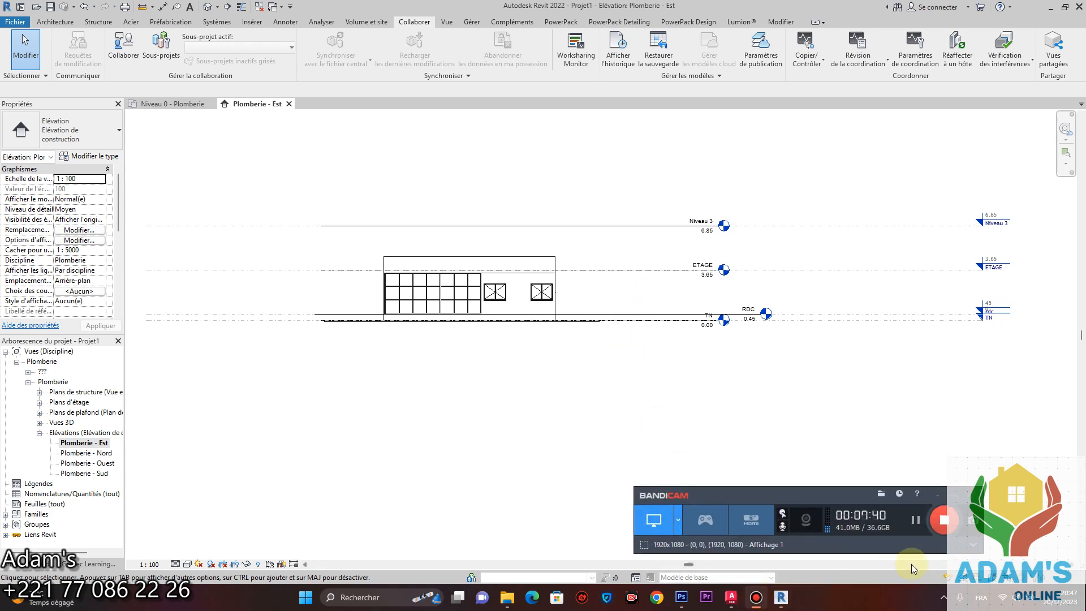